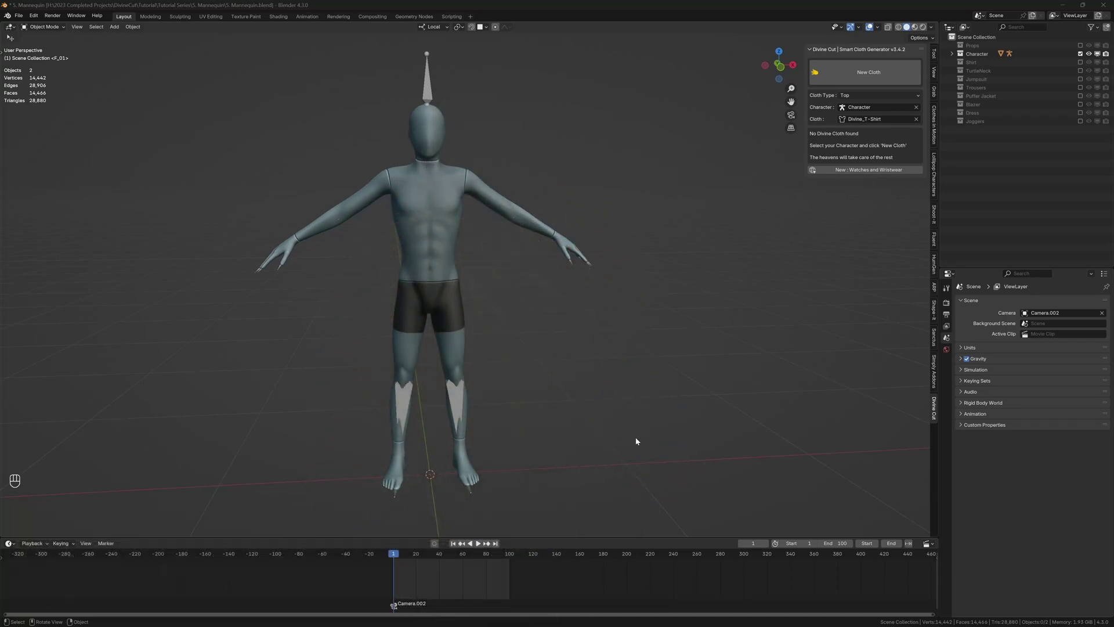
Select the mannequin and start a new Top-type cloth for it
{"action": "middle_click_drag", "start_coordinate": [527, 286], "coordinate": [558, 284], "text": "shift"}
{"action": "left_click", "coordinate": [486, 276]}
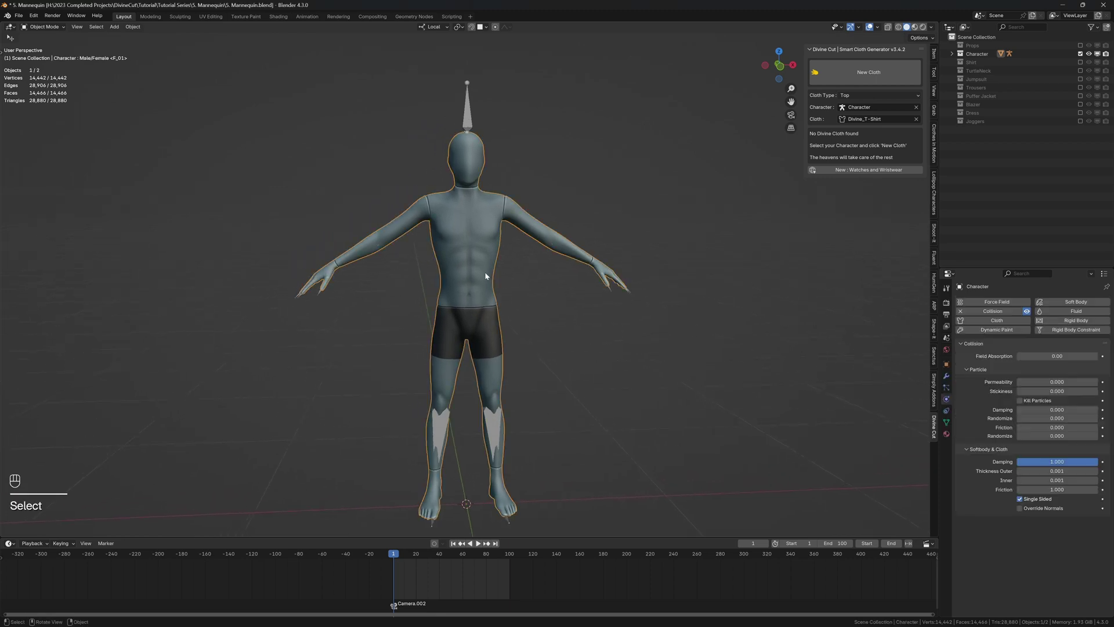
{"action": "left_click", "coordinate": [813, 76]}
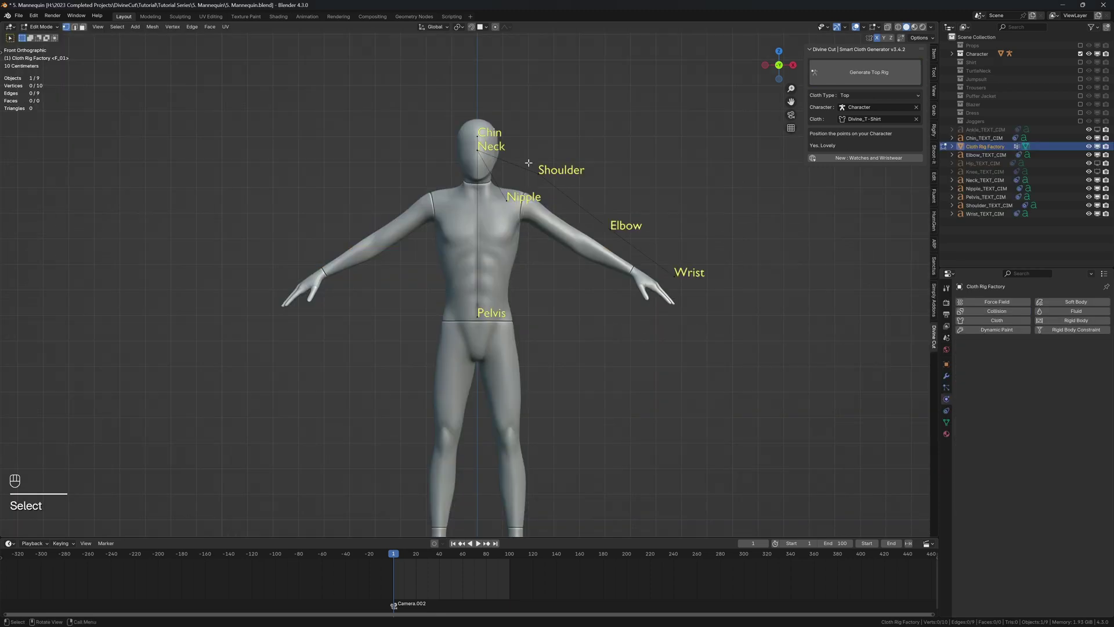
Move the Neck point to the base of the mannequin's neck and the Chin point just below the chin
{"action": "left_click", "coordinate": [481, 151]}
{"action": "key", "text": "g"}
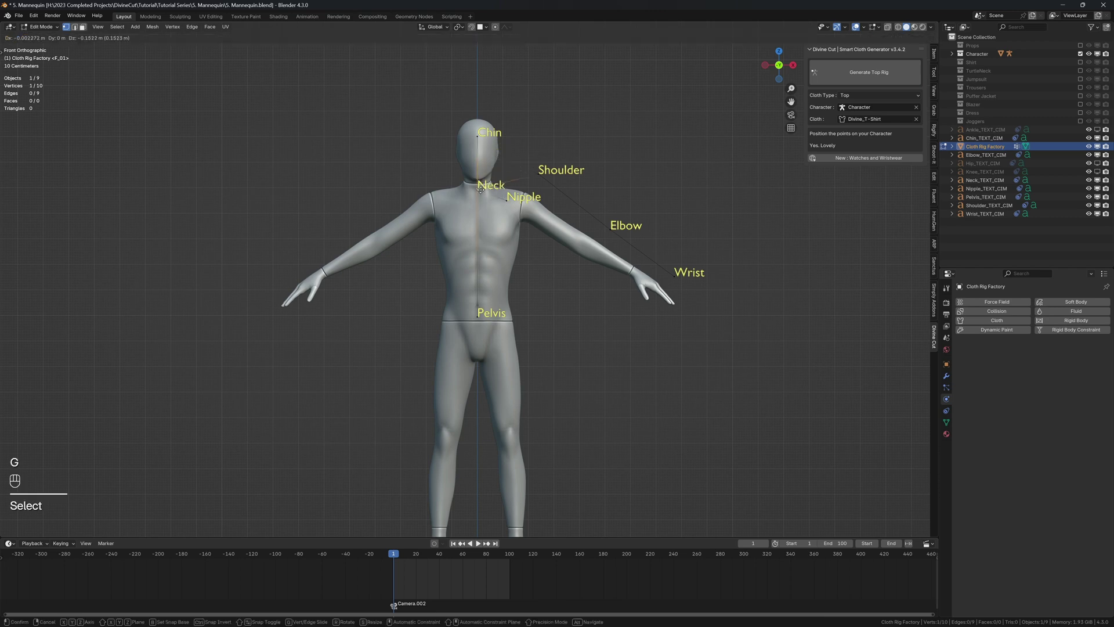
{"action": "left_click", "coordinate": [481, 190], "text": "shift"}
{"action": "left_click", "coordinate": [481, 132]}
{"action": "key", "text": "g"}
{"action": "left_click", "coordinate": [486, 161], "text": "shift"}
Move the Nipple point onto the chest and the Shoulder point onto the shoulder joint
{"action": "left_click", "coordinate": [506, 198]}
{"action": "key", "text": "g"}
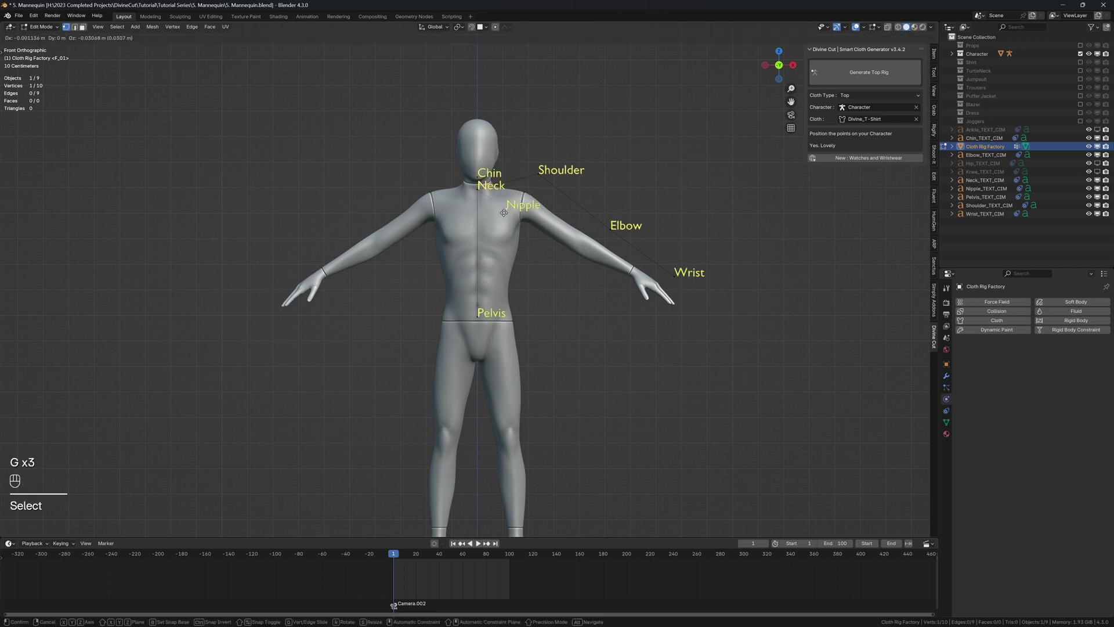
{"action": "left_click", "coordinate": [508, 228], "text": "shift"}
{"action": "left_click", "coordinate": [539, 172]}
{"action": "key", "text": "g"}
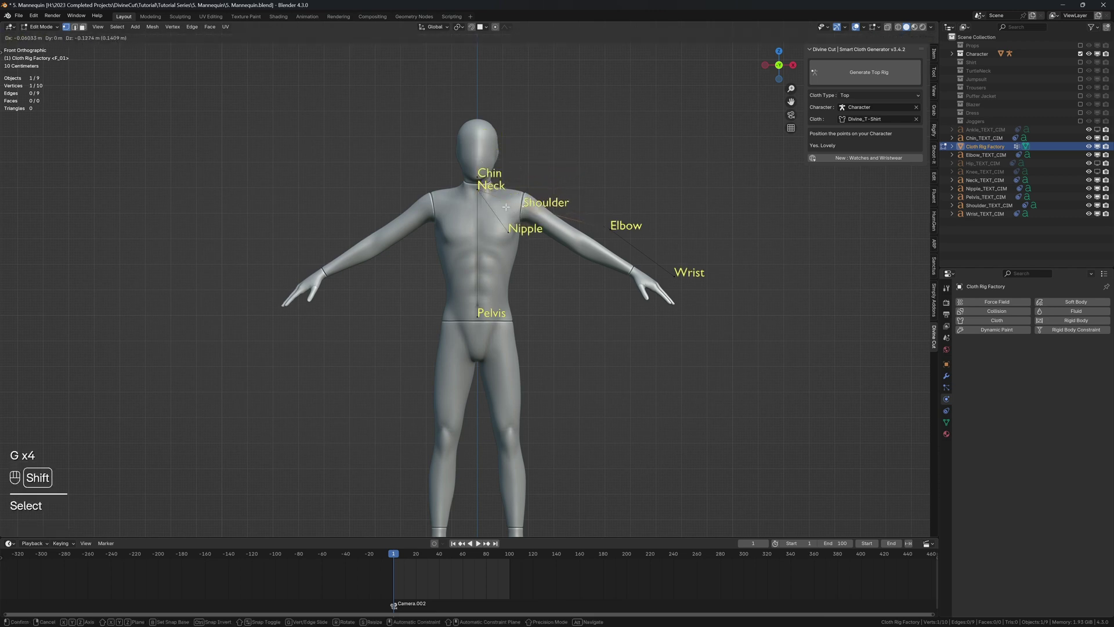
{"action": "left_click", "coordinate": [516, 222], "text": "shift"}
Place the Elbow and Wrist points on the mannequin's arm and generate the top rig
{"action": "left_click_drag", "start_coordinate": [610, 237], "coordinate": [613, 231]}
{"action": "key", "text": "g"}
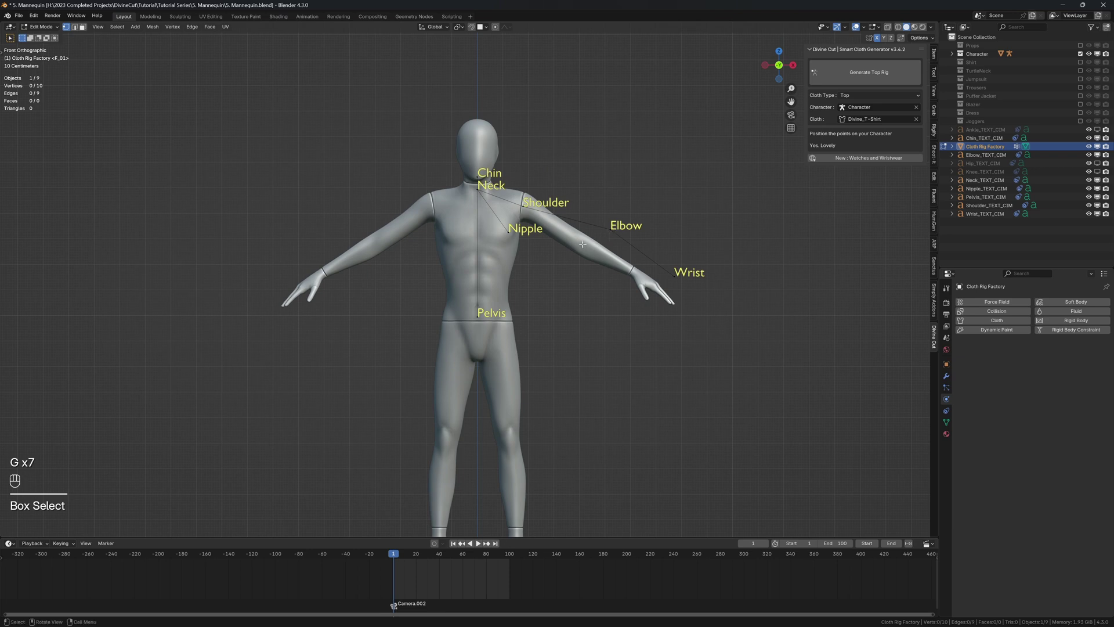
{"action": "key", "text": "g"}
{"action": "left_click", "coordinate": [607, 270], "text": "shift"}
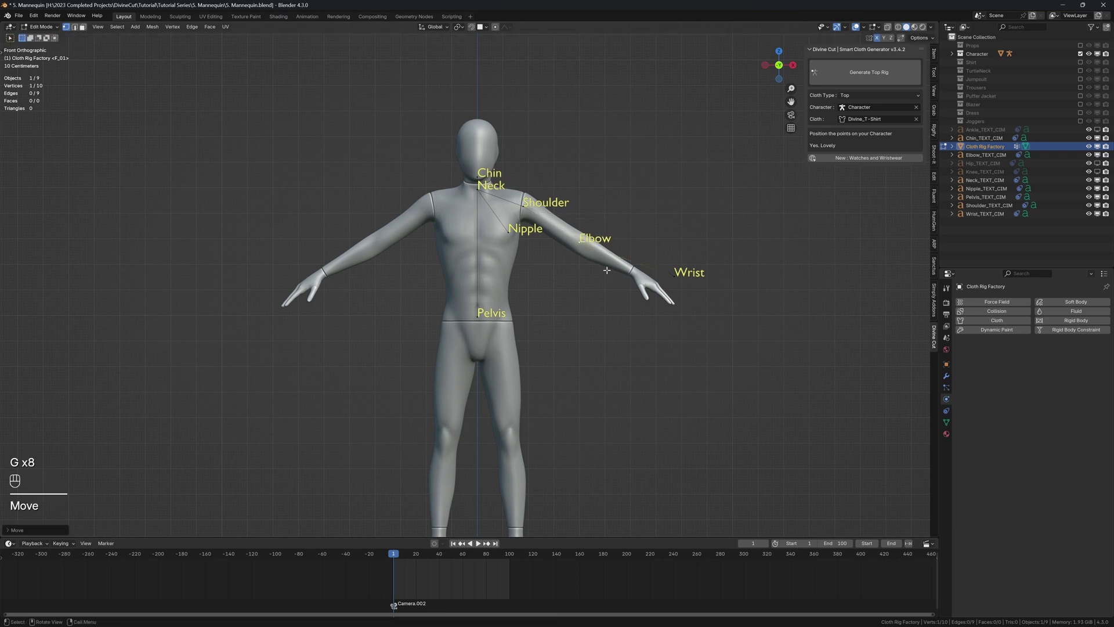
{"action": "left_click", "coordinate": [672, 277], "text": "shift"}
{"action": "key", "text": "g"}
{"action": "left_click", "coordinate": [750, 241]}
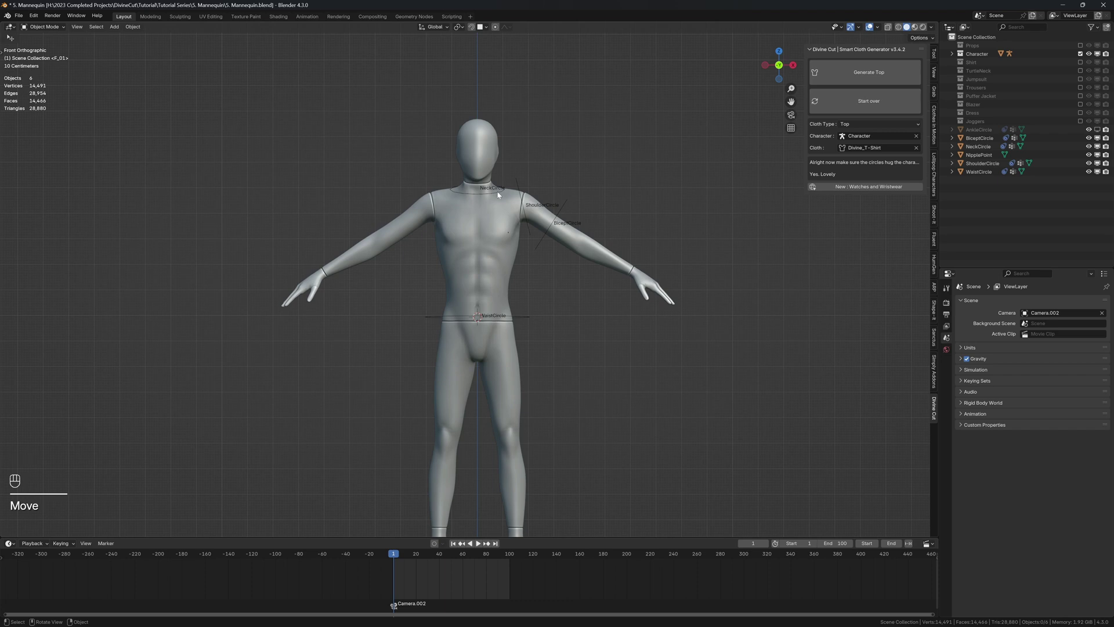
Scale down the neck circle and move it vertically so it hugs the base of the neck
{"action": "left_click", "coordinate": [498, 195]}
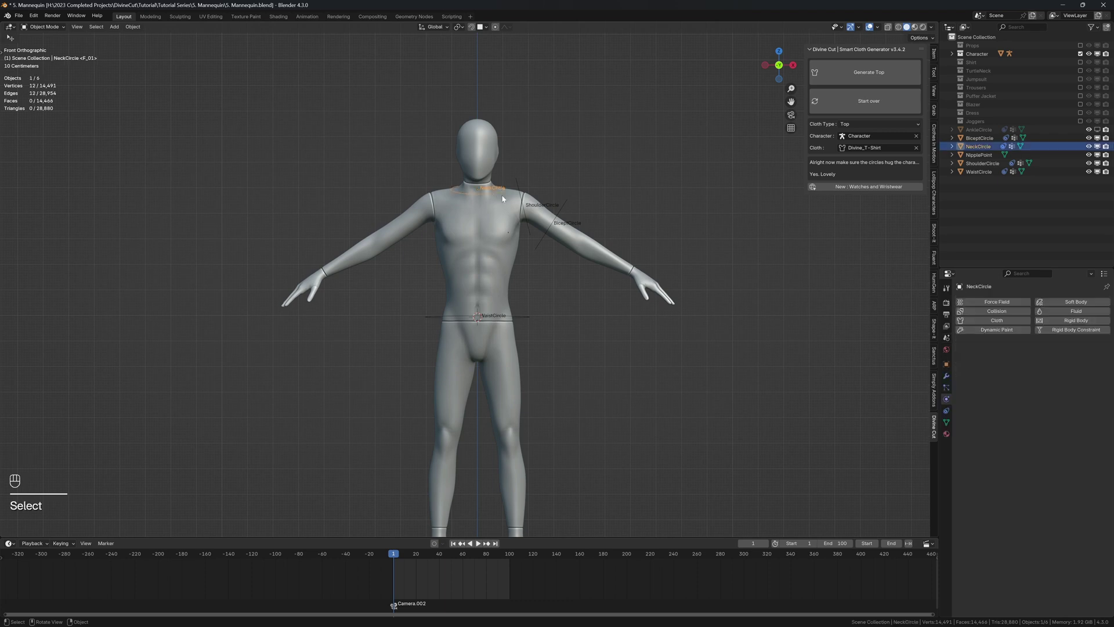
{"action": "key", "text": "s"}
{"action": "left_click", "coordinate": [500, 174]}
{"action": "key", "text": "g"}
{"action": "key", "text": "z"}
{"action": "left_click", "coordinate": [499, 170]}
{"action": "key", "text": "s"}
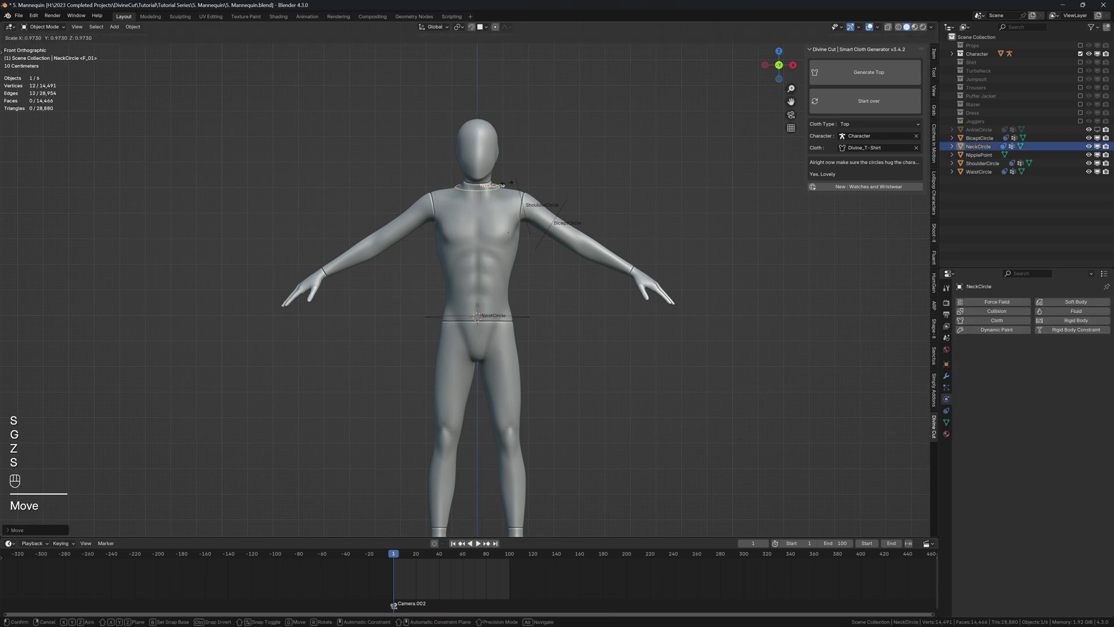
{"action": "left_click", "coordinate": [505, 185]}
Rotate, shrink and move the shoulder circle so it fits around the shoulder joint
{"action": "left_click", "coordinate": [518, 181]}
{"action": "key", "text": "r"}
{"action": "left_click", "coordinate": [529, 178]}
{"action": "key", "text": "s"}
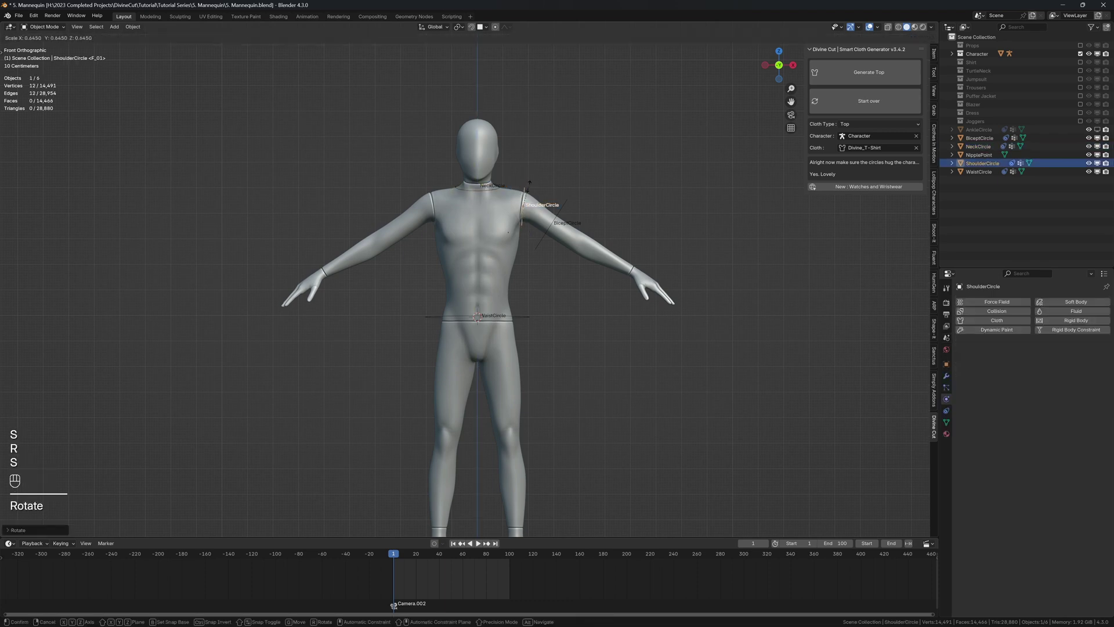
{"action": "left_click", "coordinate": [527, 181]}
{"action": "key", "text": "g"}
{"action": "left_click", "coordinate": [525, 189]}
In side view, enlarge, tilt and move the neck circle to follow the slope of the neck
{"action": "left_click", "coordinate": [498, 190]}
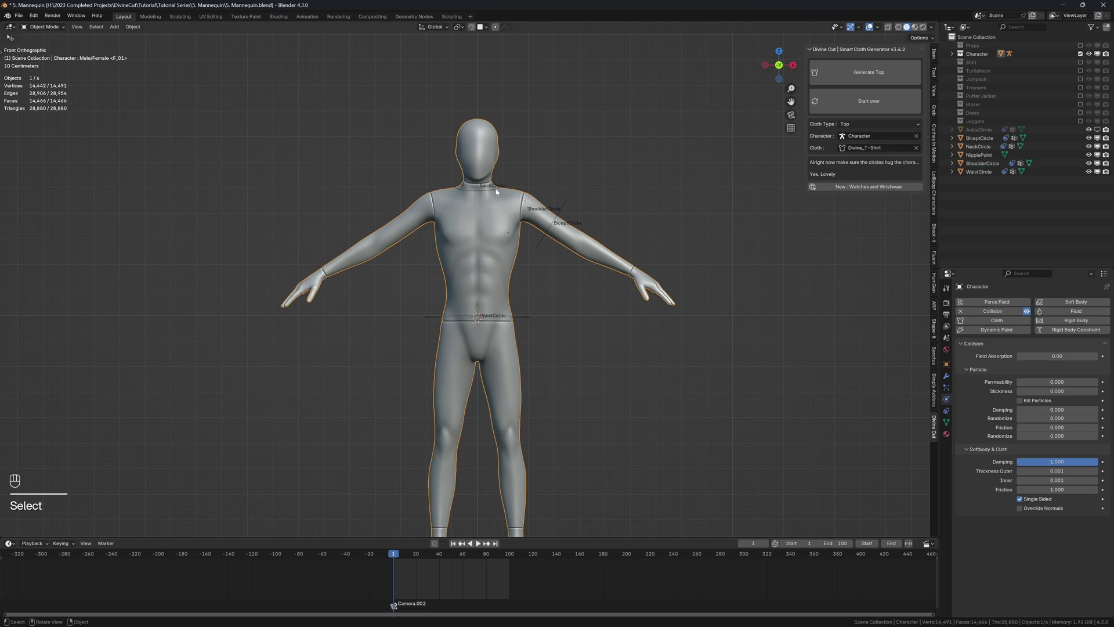
{"action": "left_click", "coordinate": [496, 192]}
{"action": "key", "text": "KP_3"}
{"action": "key", "text": "s"}
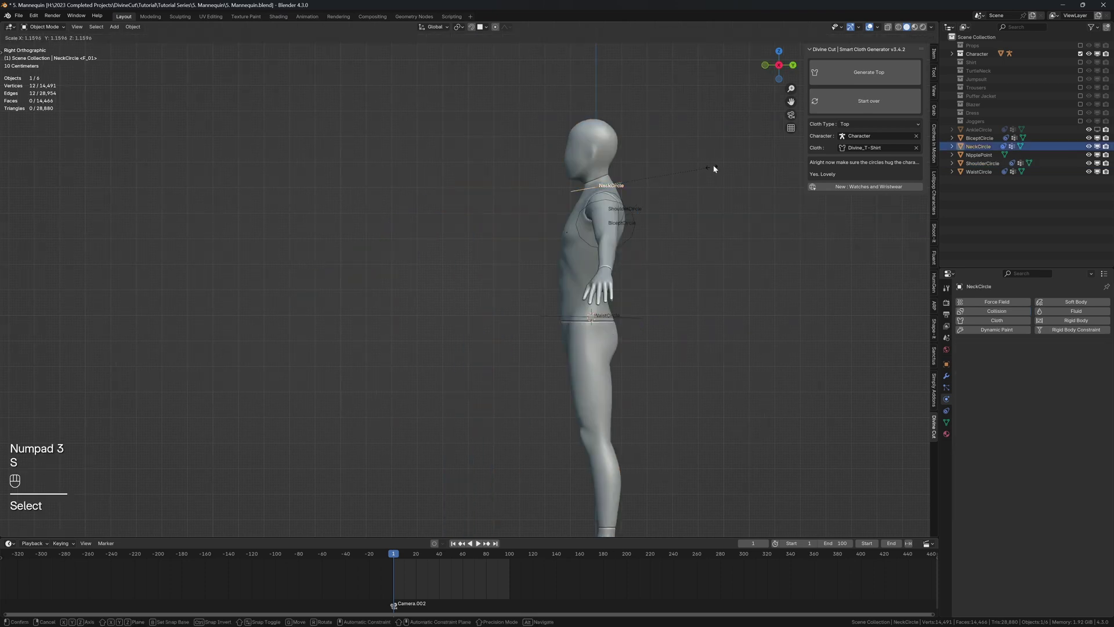
{"action": "key", "text": "r"}
{"action": "left_click", "coordinate": [714, 156]}
{"action": "key", "text": "g"}
{"action": "left_click", "coordinate": [704, 173]}
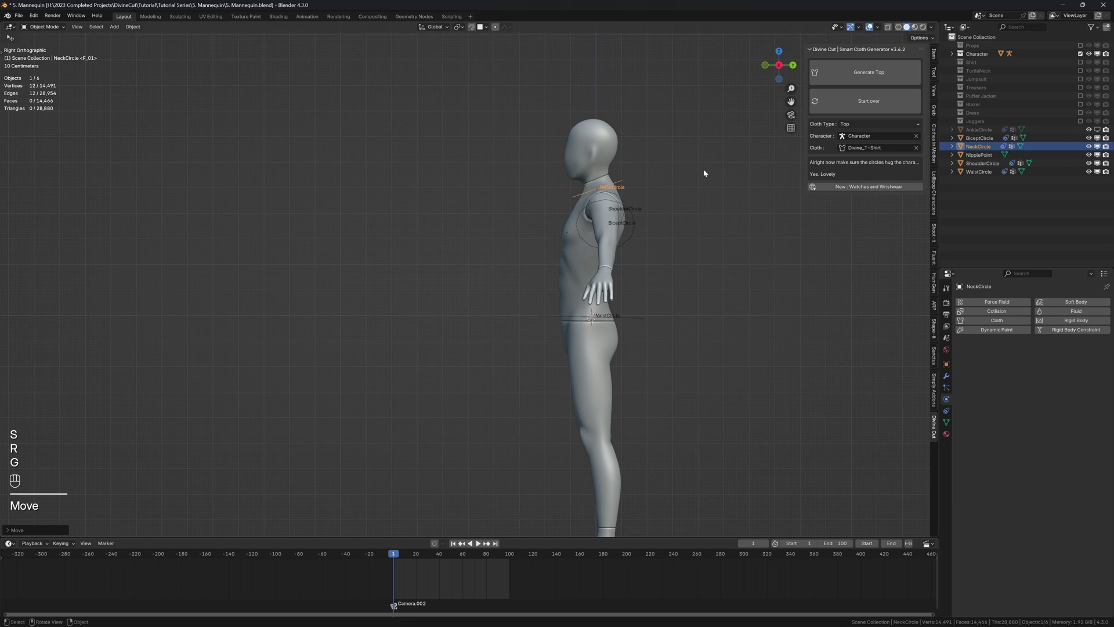
{"action": "key", "text": "KP_2"}
{"action": "key", "text": "KP_1"}
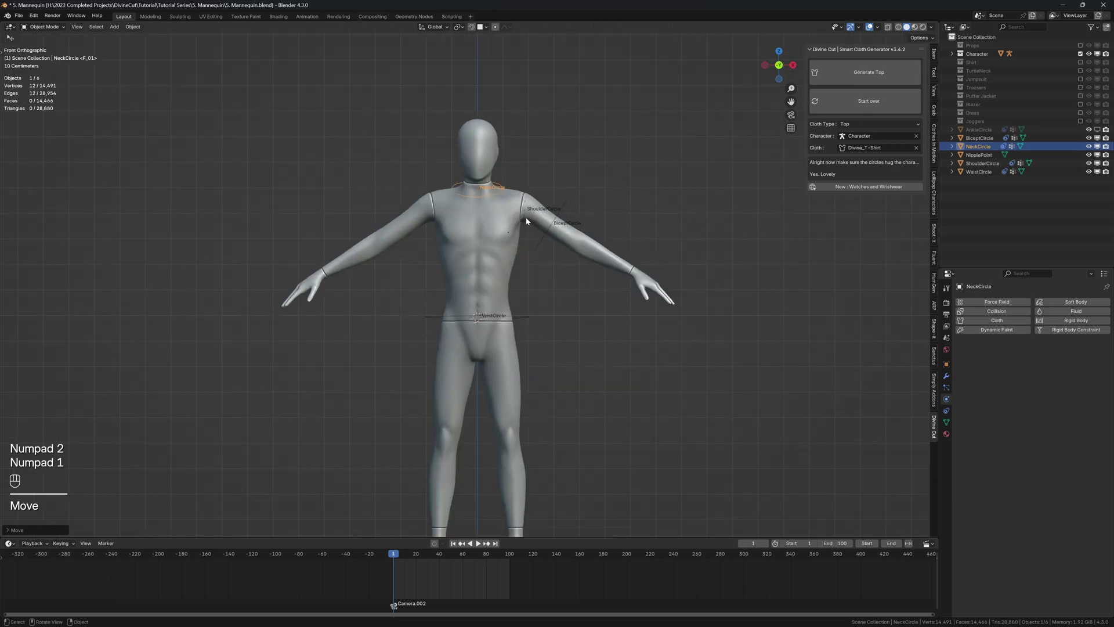
{"action": "left_click", "coordinate": [523, 227]}
{"action": "key", "text": "g"}
{"action": "left_click", "coordinate": [523, 226]}
{"action": "right_click", "coordinate": [523, 227]}
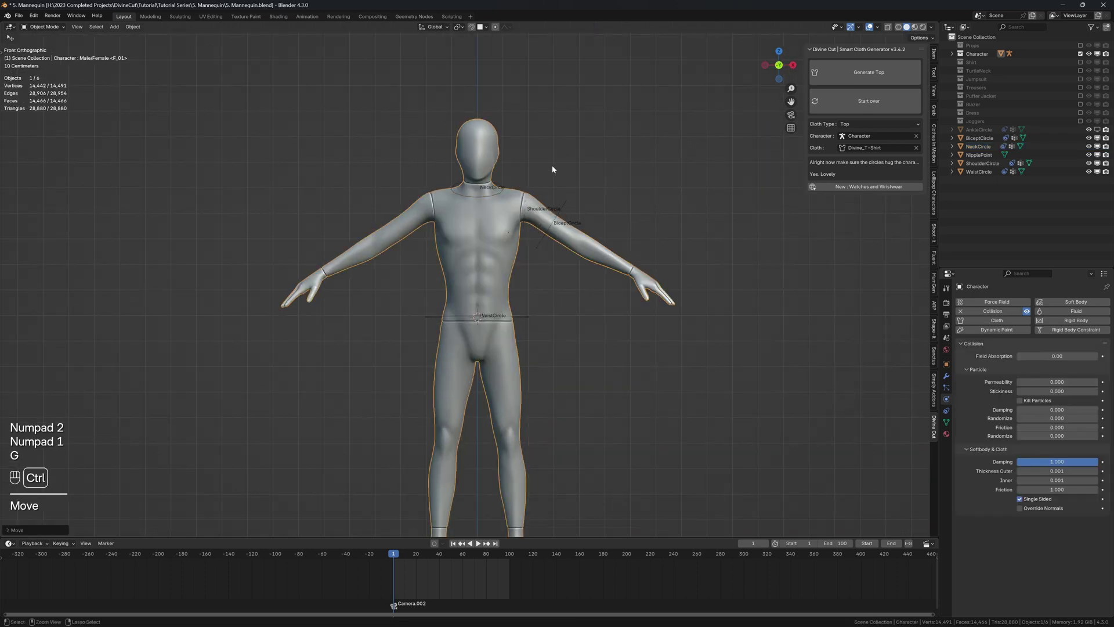
{"action": "key", "text": "ctrl+z"}
{"action": "key", "text": "ctrl+z"}
Reposition and rescale the shoulder circle, and check its fit from above
{"action": "left_click", "coordinate": [524, 225]}
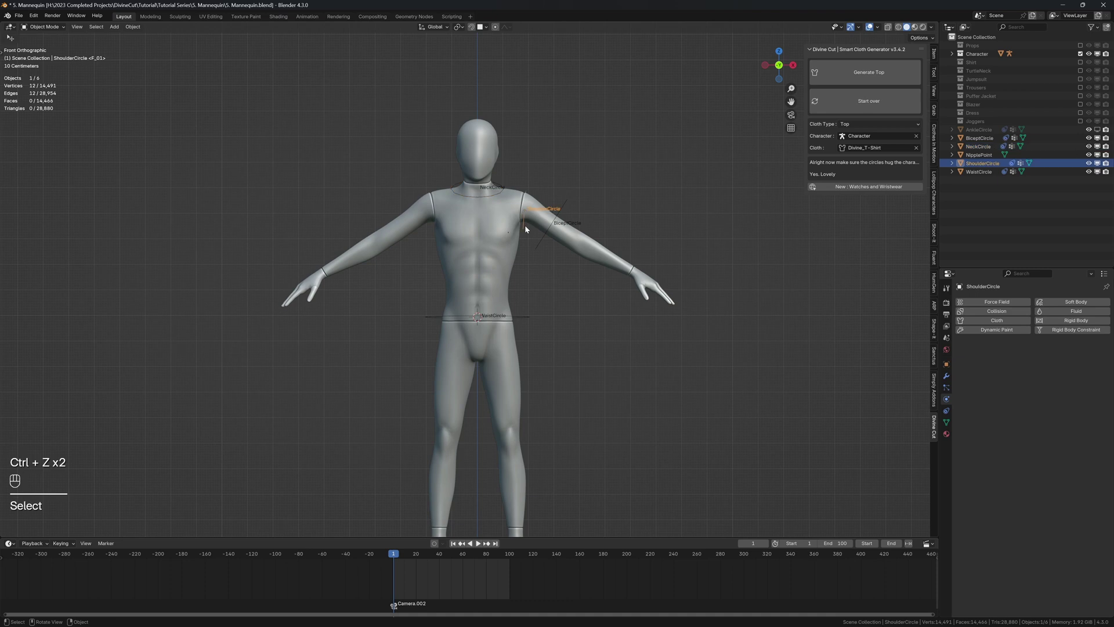
{"action": "key", "text": "g"}
{"action": "left_click", "coordinate": [531, 227]}
{"action": "key", "text": "s"}
{"action": "left_click", "coordinate": [540, 233]}
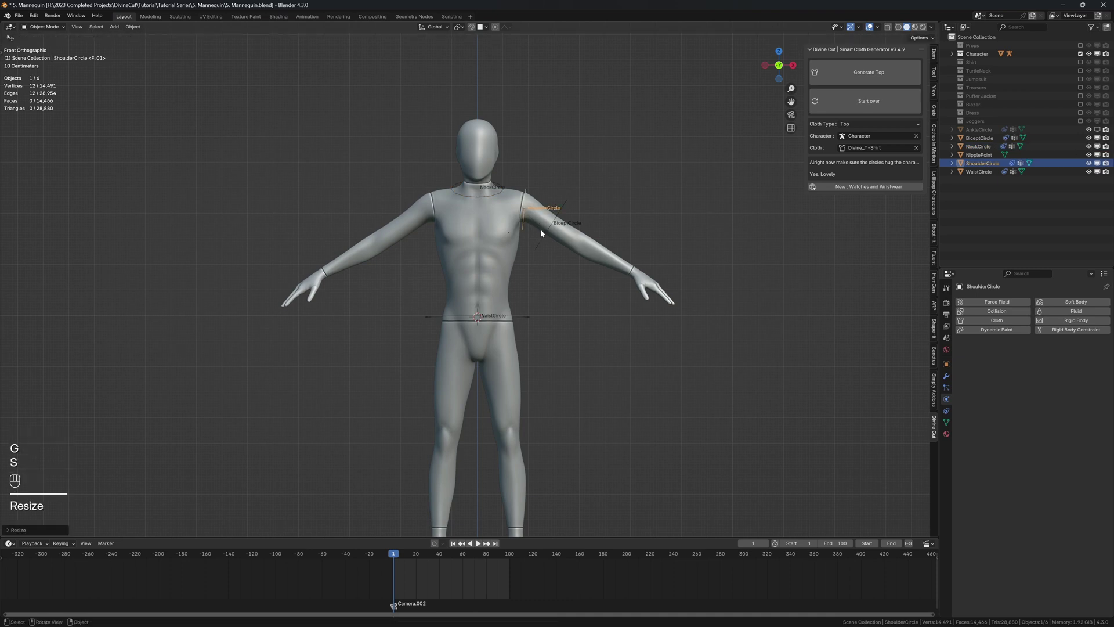
{"action": "key", "text": "KP_7"}
{"action": "key", "text": "KP_1"}
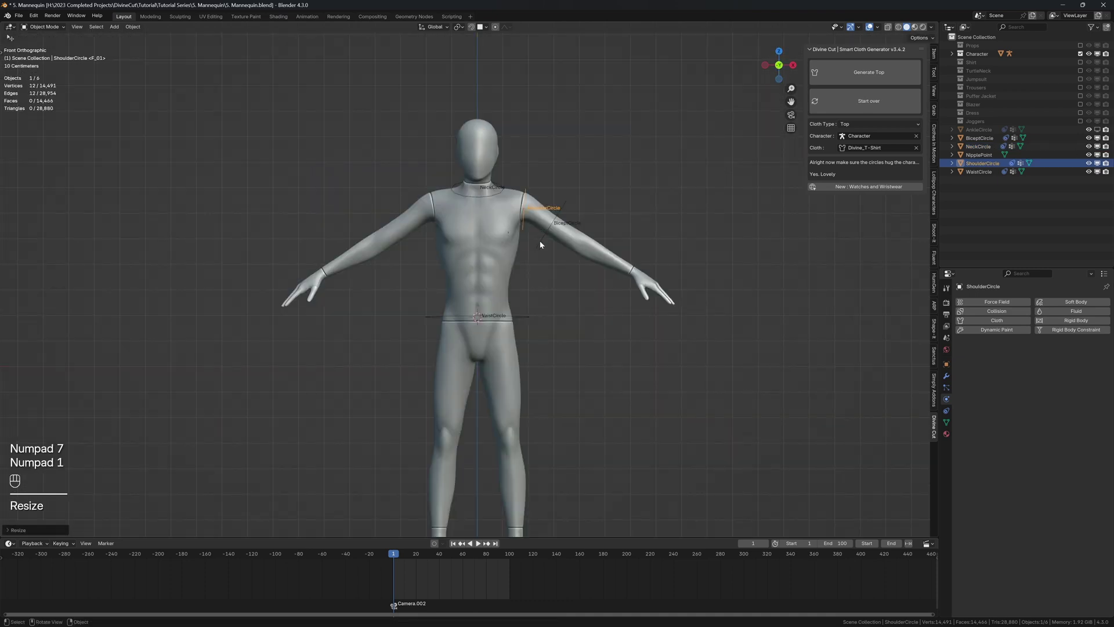
Scale down the bicep circle and move it along the upper arm so it wraps the arm closely
{"action": "left_click", "coordinate": [540, 244]}
{"action": "key", "text": "s"}
{"action": "left_click", "coordinate": [538, 259]}
{"action": "key", "text": "g"}
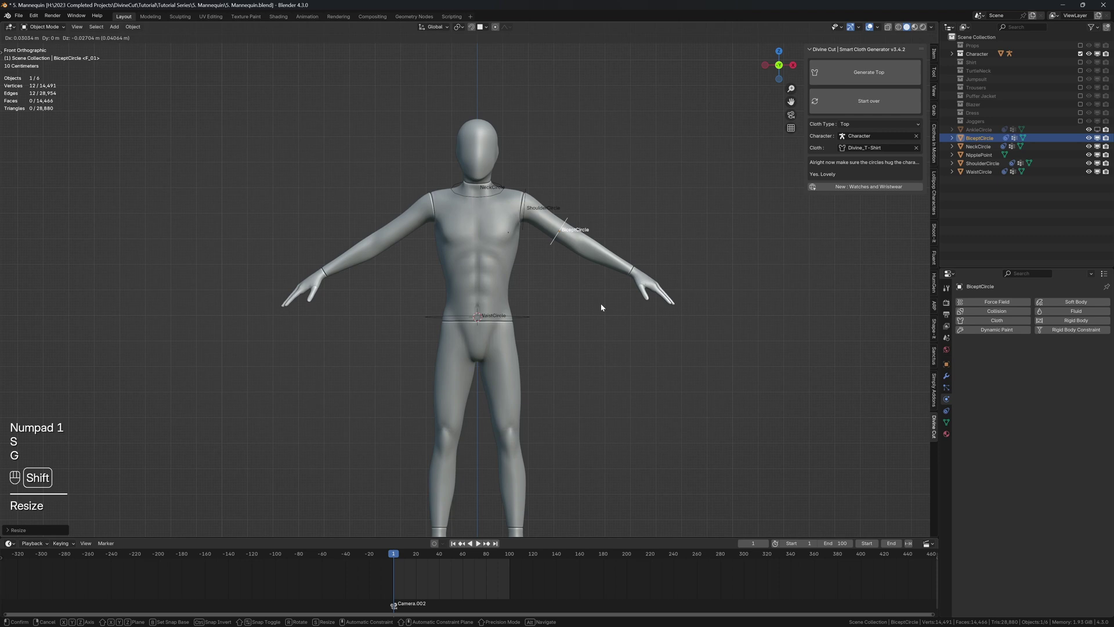
{"action": "left_click", "coordinate": [601, 306]}
{"action": "key", "text": "s"}
{"action": "left_click", "coordinate": [590, 289]}
{"action": "key", "text": "g"}
{"action": "left_click", "coordinate": [615, 298]}
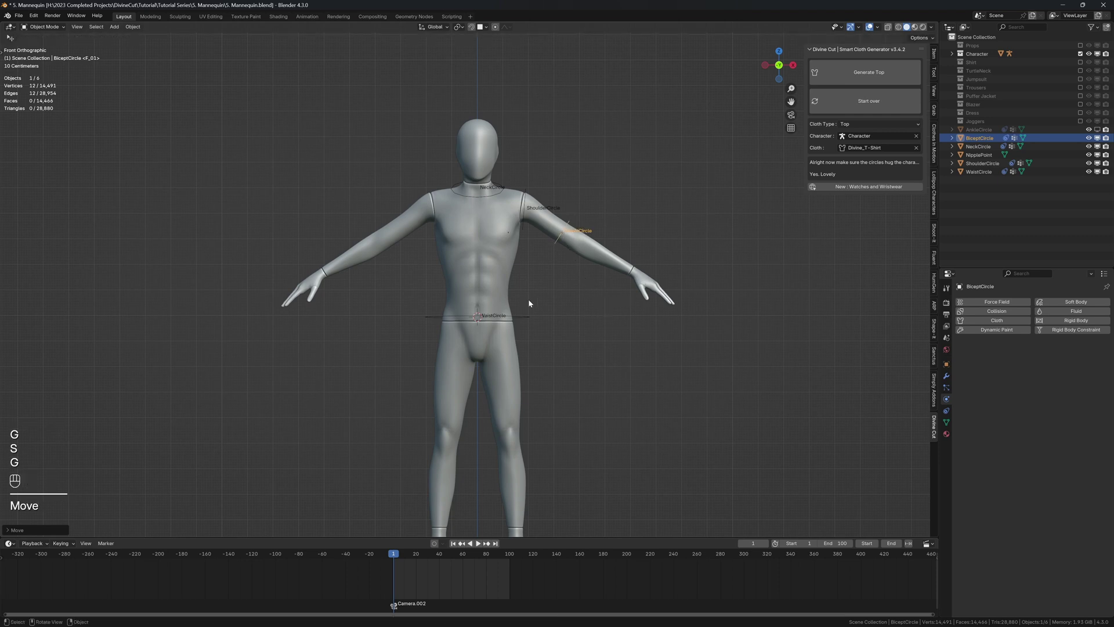
Adjust the waist circle's height along the Z axis around the hips
{"action": "left_click", "coordinate": [528, 318]}
{"action": "middle_click_drag", "start_coordinate": [528, 318], "coordinate": [670, 239]}
{"action": "key", "text": "g"}
{"action": "key", "text": "z"}
{"action": "left_click", "coordinate": [510, 332]}
{"action": "key", "text": "g"}
{"action": "key", "text": "z"}
{"action": "left_click", "coordinate": [534, 329]}
Scale the waist circle along Y and X to fit the hips, and generate the top
{"action": "key", "text": "s"}
{"action": "key", "text": "y"}
{"action": "left_click", "coordinate": [559, 354]}
{"action": "key", "text": "s"}
{"action": "key", "text": "x"}
{"action": "left_click", "coordinate": [593, 350]}
{"action": "key", "text": "s"}
{"action": "key", "text": "y"}
{"action": "left_click", "coordinate": [602, 304]}
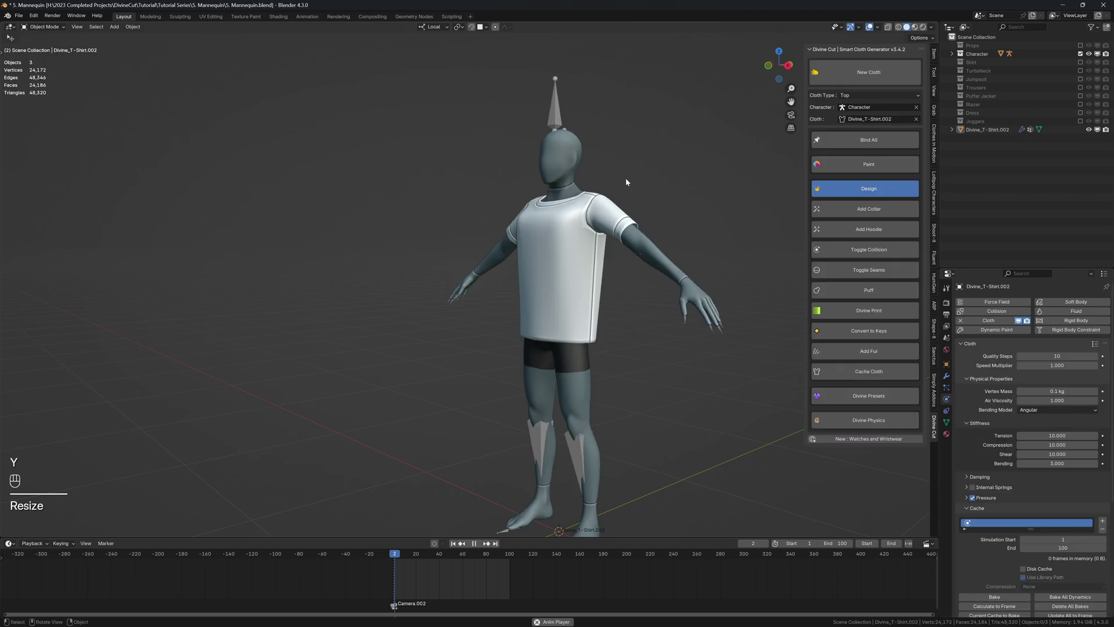
Stop the simulation playback, return to frame 1 and put the T-shirt into Sculpt Mode in side view
{"action": "key", "text": "shift+space"}
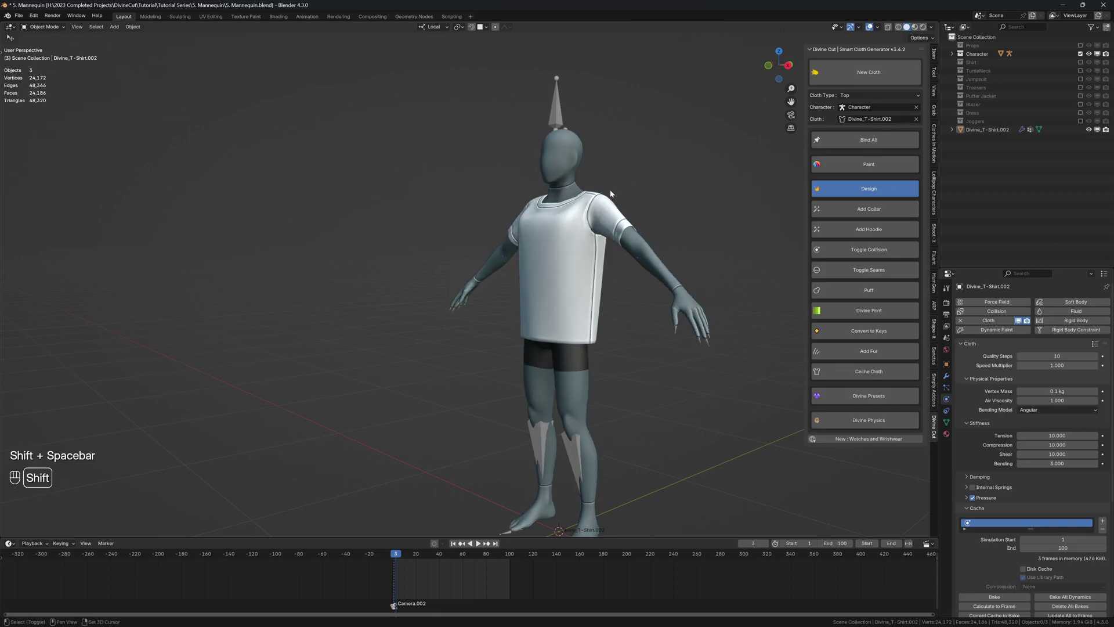
{"action": "key", "text": "shift+Left"}
{"action": "key", "text": "KP_3"}
{"action": "left_click", "coordinate": [567, 221]}
{"action": "key", "text": "q"}
{"action": "left_click", "coordinate": [551, 220]}
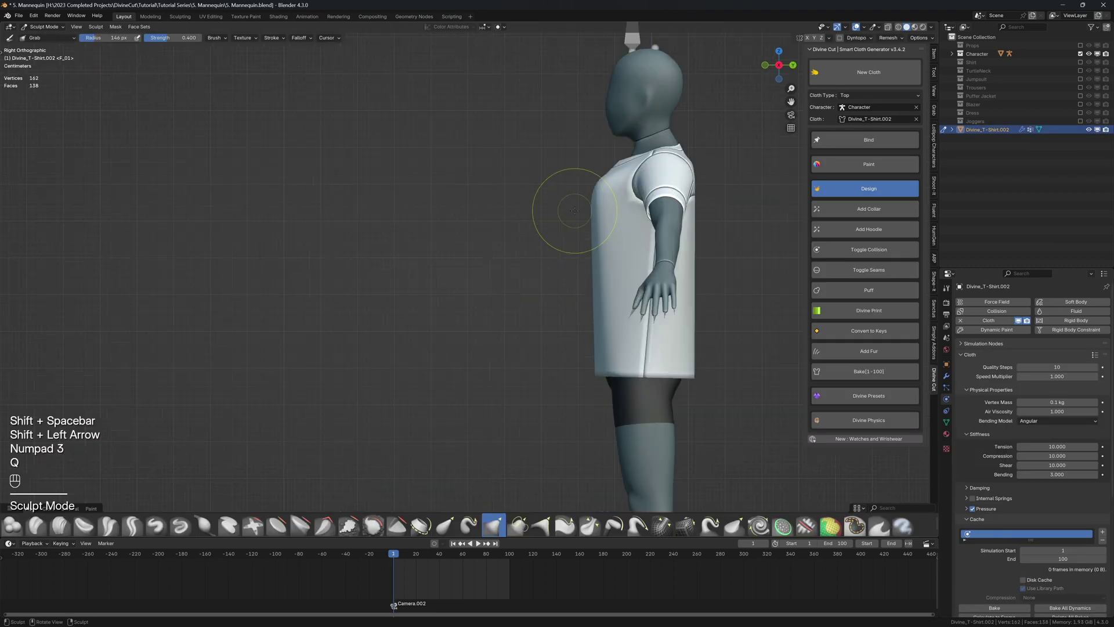
Check the shirt's fit in wireframe and adjust its chest and shoulder with the Elastic Grab brush
{"action": "key", "text": "z"}
{"action": "left_click", "coordinate": [501, 203]}
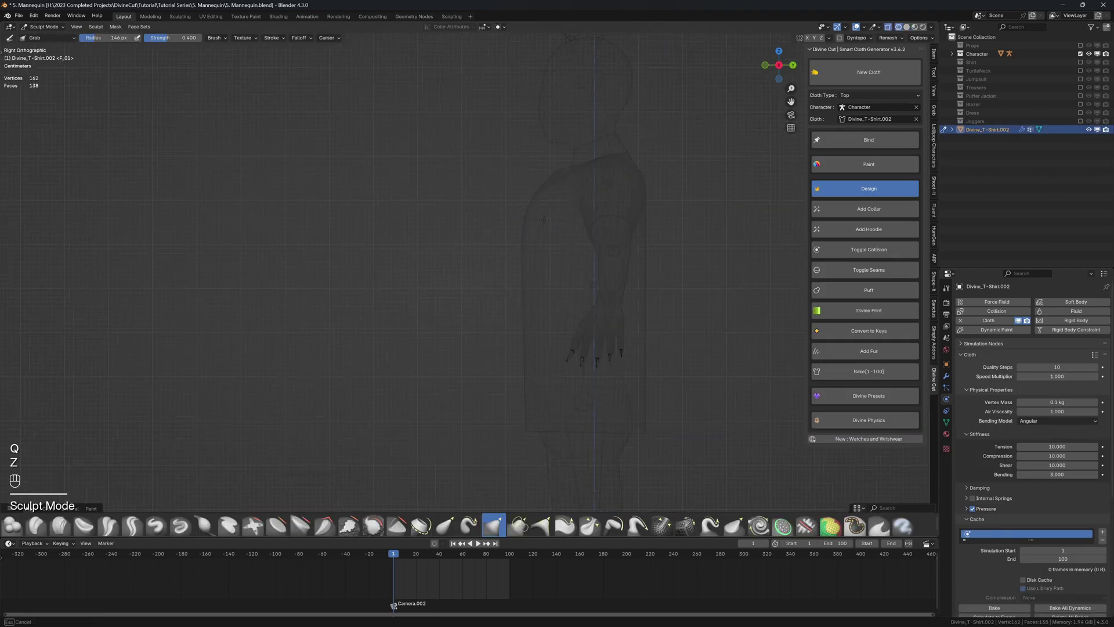
{"action": "left_click", "coordinate": [445, 525]}
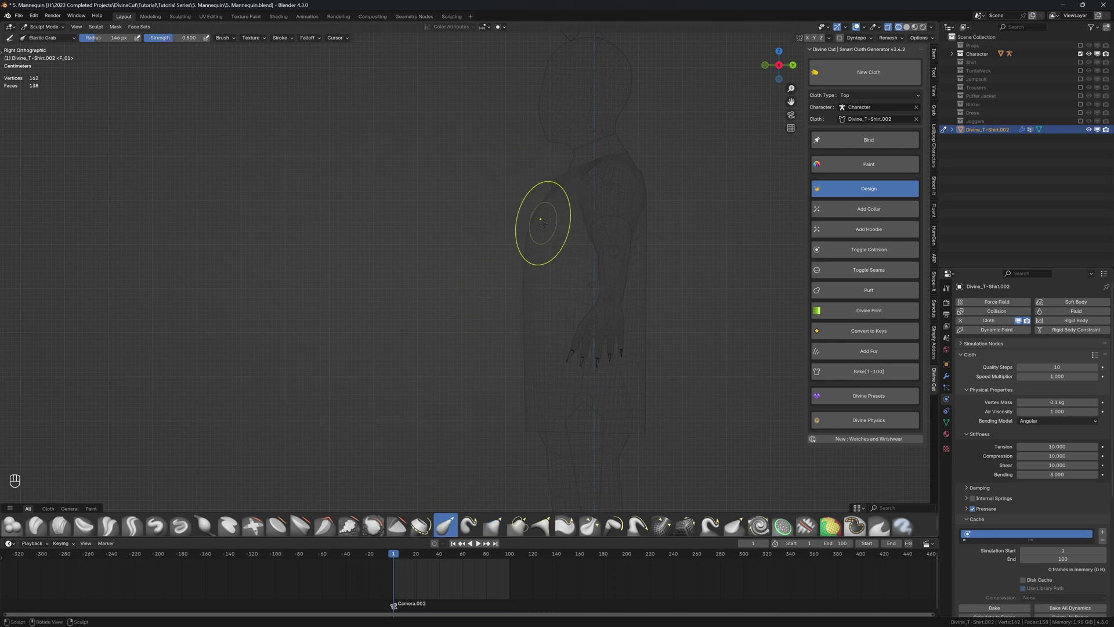
{"action": "key", "text": "z"}
{"action": "middle_click_drag", "start_coordinate": [588, 226], "coordinate": [664, 209]}
{"action": "left_click_drag", "start_coordinate": [607, 194], "coordinate": [604, 185]}
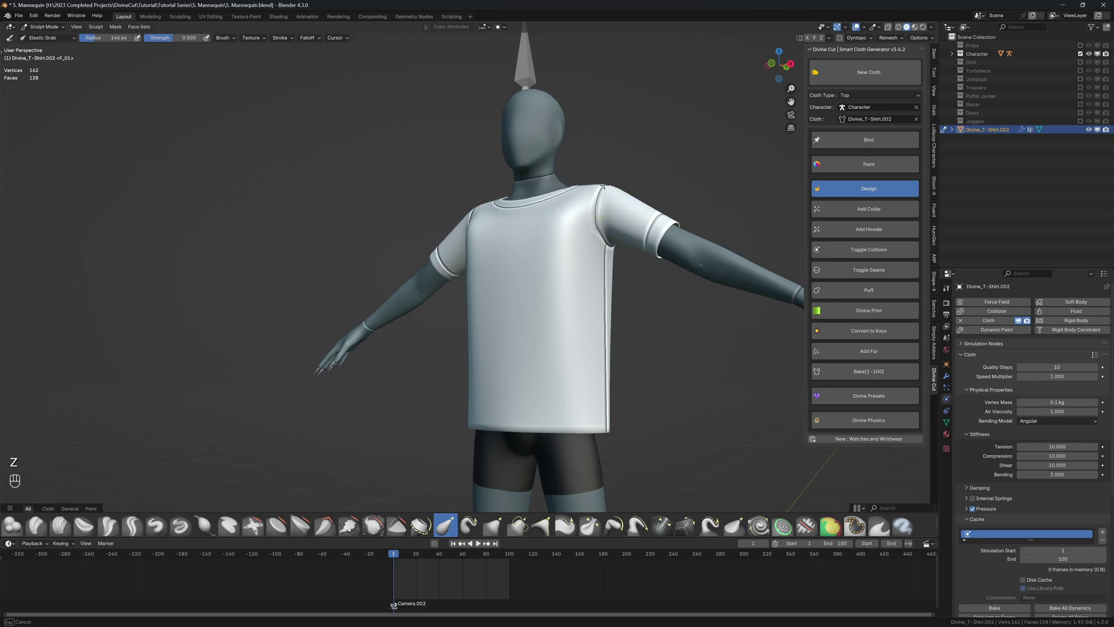
{"action": "middle_click_drag", "start_coordinate": [593, 197], "coordinate": [570, 214]}
In Edit Mode, apply an edge crease of 1 to the edges at the neckline's front centre
{"action": "key", "text": "Tab"}
{"action": "key", "text": "2"}
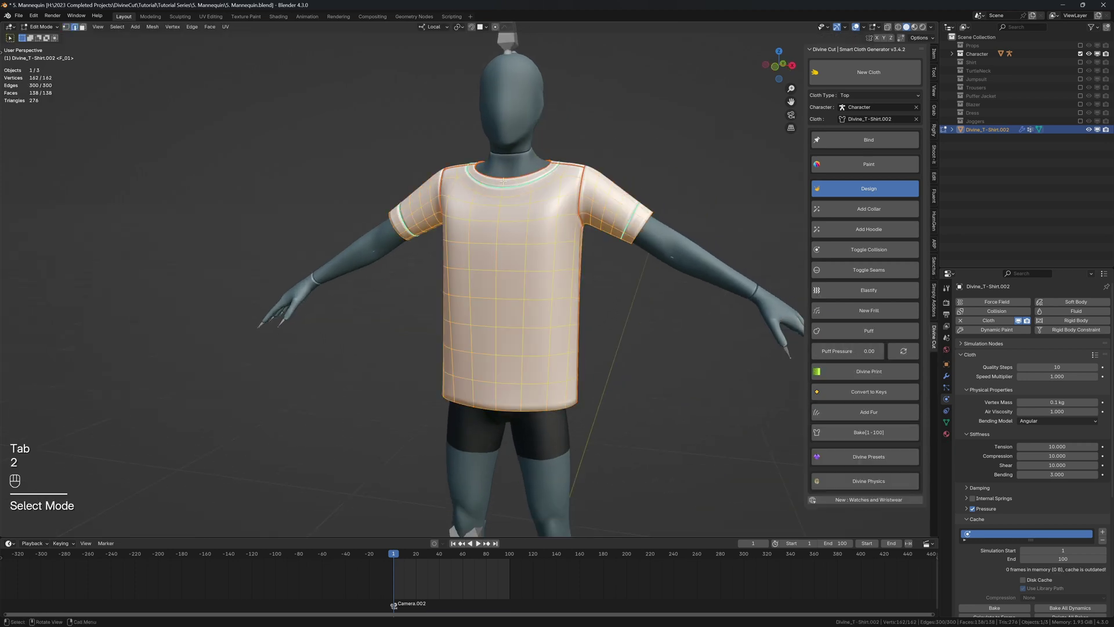
{"action": "left_click", "coordinate": [498, 198]}
{"action": "scroll", "coordinate": [499, 232], "scroll_direction": "up", "scroll_amount": 3}
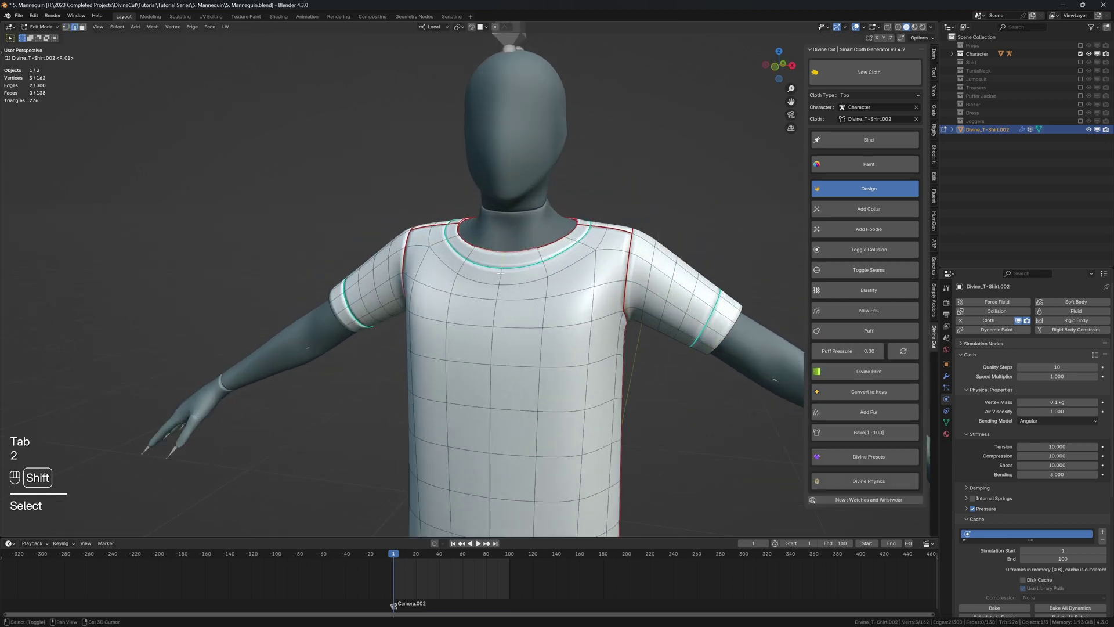
{"action": "key", "text": "shift+e"}
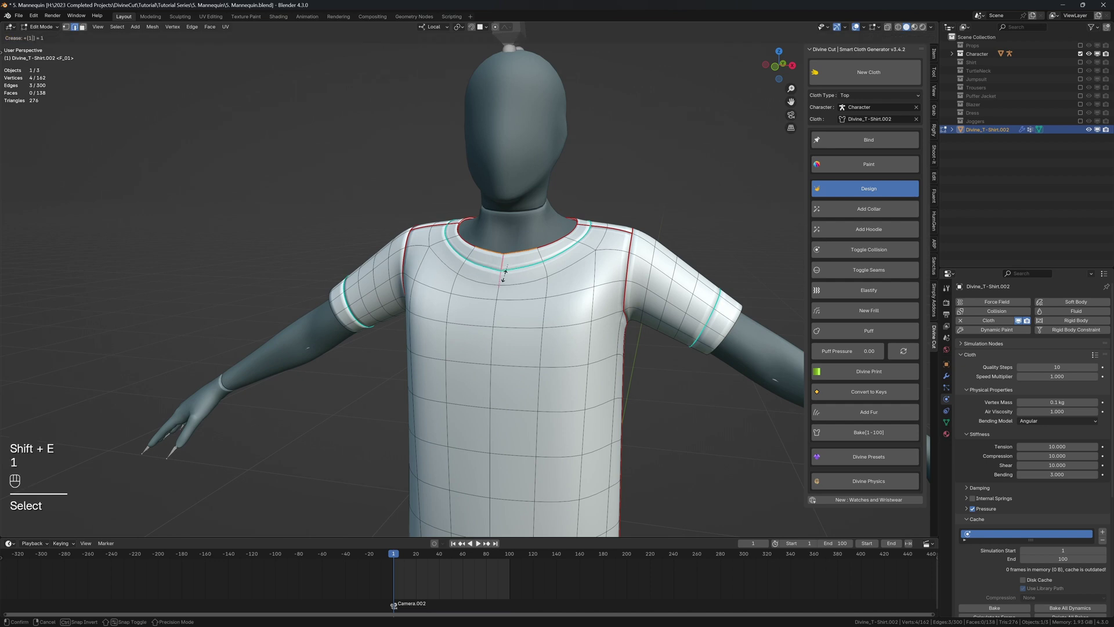
{"action": "key", "text": "Return"}
Slide the front-centre vertices below the collar downward along their edges to make room for a V-neck
{"action": "middle_click_drag", "start_coordinate": [501, 267], "coordinate": [510, 273]}
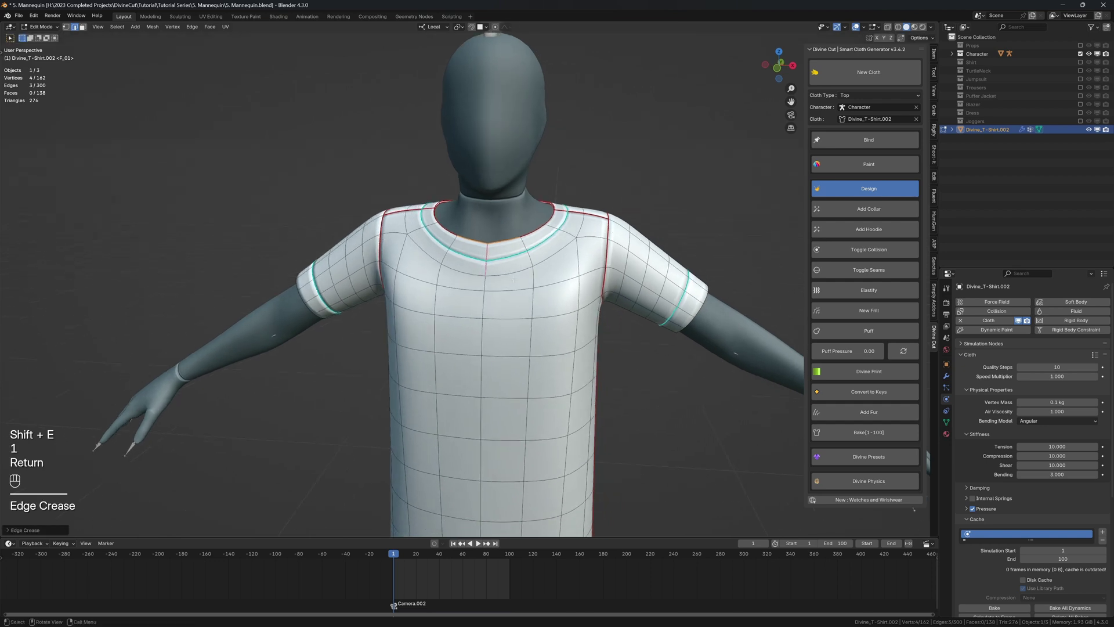
{"action": "key", "text": "1"}
{"action": "left_click", "coordinate": [484, 294]}
{"action": "key", "text": "g"}
{"action": "key", "text": "g"}
{"action": "left_click", "coordinate": [483, 316]}
{"action": "key", "text": "g"}
{"action": "key", "text": "g"}
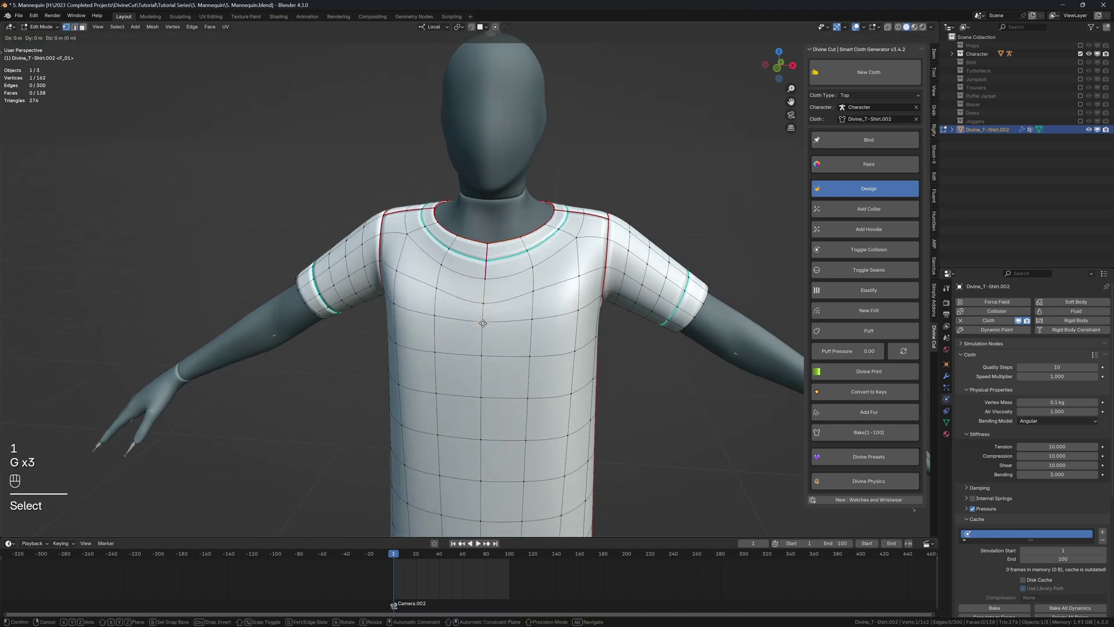
{"action": "left_click", "coordinate": [481, 337]}
{"action": "key", "text": "g"}
{"action": "key", "text": "g"}
{"action": "left_click", "coordinate": [488, 293]}
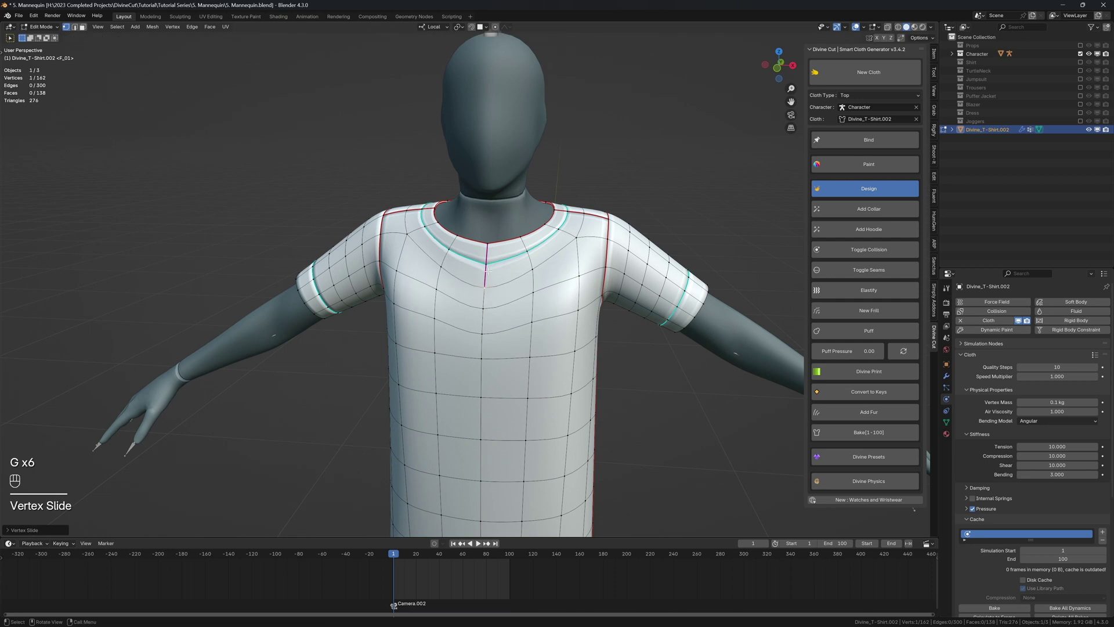
Slide the collar's front-centre vertices downward to shape the neckline into a V
{"action": "left_click", "coordinate": [488, 263]}
{"action": "key", "text": "g"}
{"action": "key", "text": "g"}
{"action": "left_click", "coordinate": [487, 276]}
{"action": "left_click", "coordinate": [488, 248]}
{"action": "key", "text": "g"}
{"action": "key", "text": "g"}
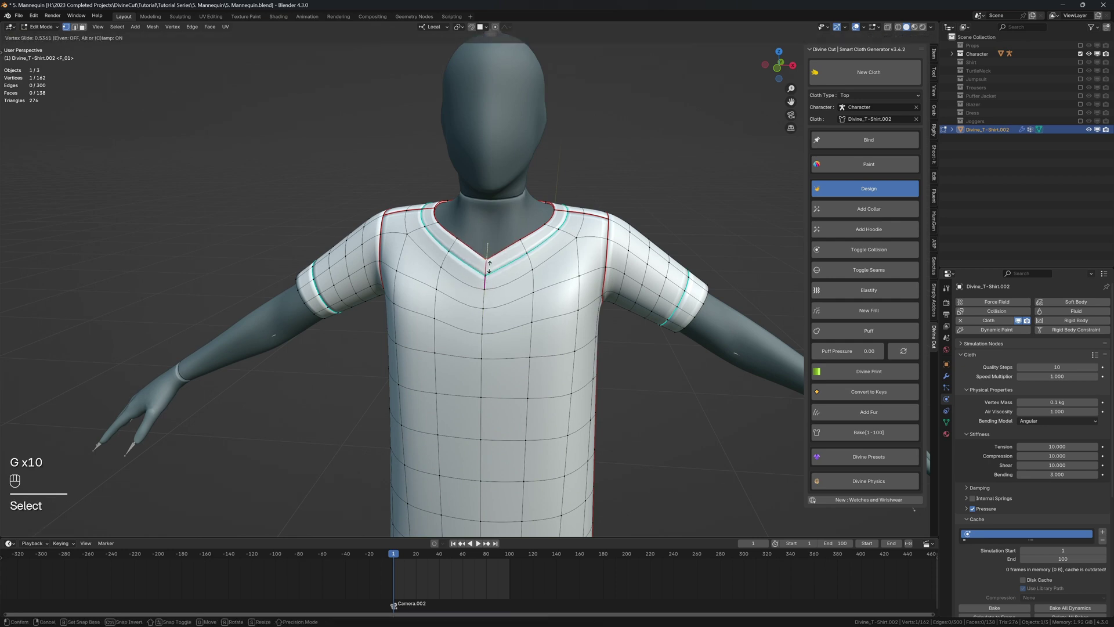
{"action": "left_click", "coordinate": [516, 259]}
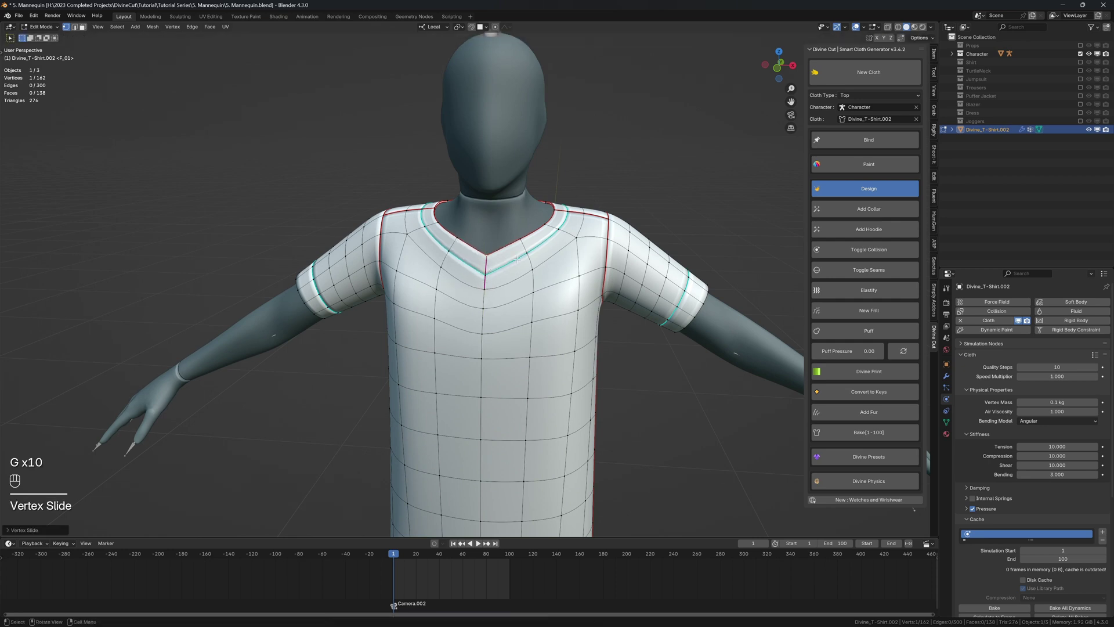
Move the chest vertices below the V-neck downward to even out the mesh around it
{"action": "left_click", "coordinate": [535, 299]}
{"action": "middle_click_drag", "start_coordinate": [535, 301], "coordinate": [547, 310]}
{"action": "key", "text": "g"}
{"action": "left_click", "coordinate": [547, 322]}
{"action": "key", "text": "g"}
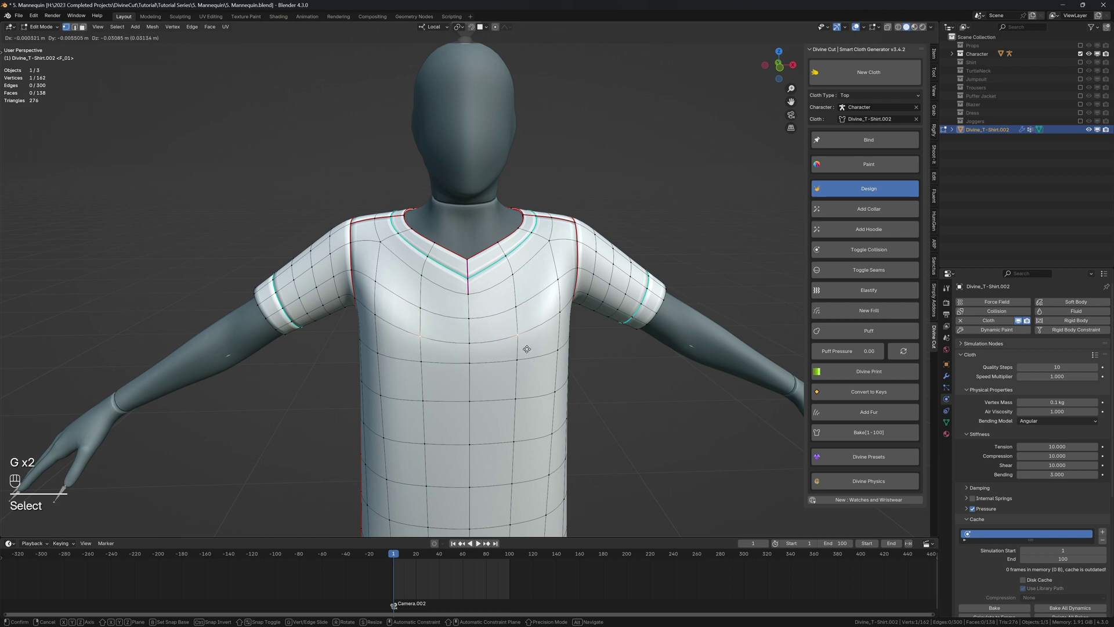
{"action": "left_click", "coordinate": [523, 340]}
{"action": "left_click", "coordinate": [553, 315]}
{"action": "key", "text": "g"}
{"action": "left_click", "coordinate": [555, 331]}
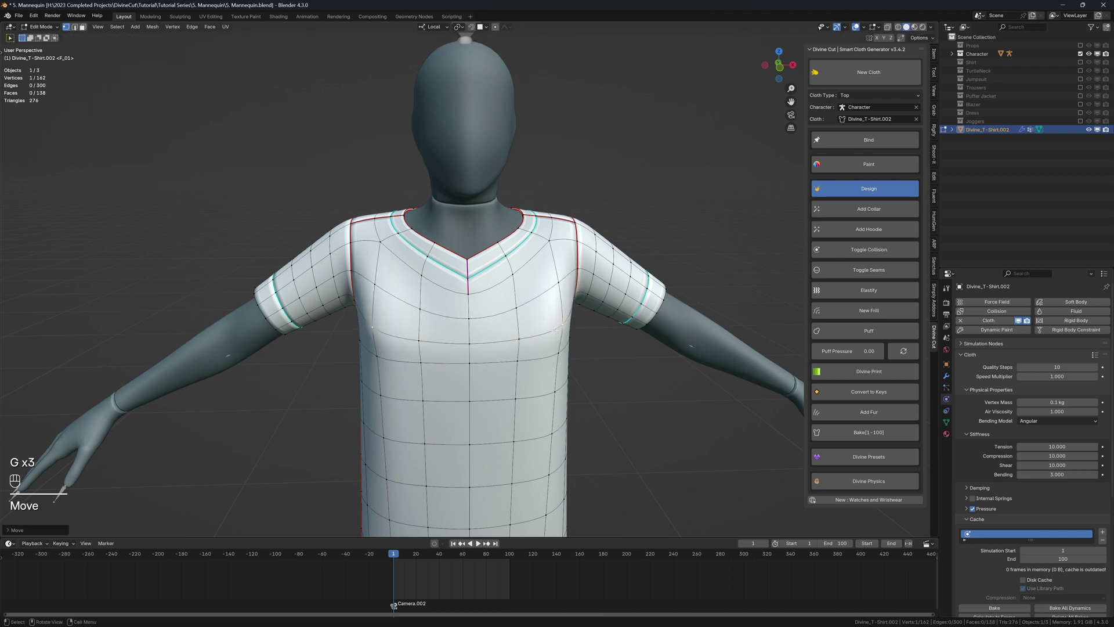
Reposition the vertices beside the V-neck and along the slanted collar edge to straighten its sides
{"action": "left_click", "coordinate": [514, 275]}
{"action": "middle_click_drag", "start_coordinate": [514, 275], "coordinate": [562, 274]}
{"action": "key", "text": "g"}
{"action": "left_click", "coordinate": [533, 270]}
{"action": "middle_click_drag", "start_coordinate": [483, 233], "coordinate": [439, 226]}
{"action": "left_click", "coordinate": [490, 252]}
{"action": "key", "text": "g"}
{"action": "left_click", "coordinate": [492, 256]}
{"action": "left_click", "coordinate": [481, 241]}
{"action": "key", "text": "g"}
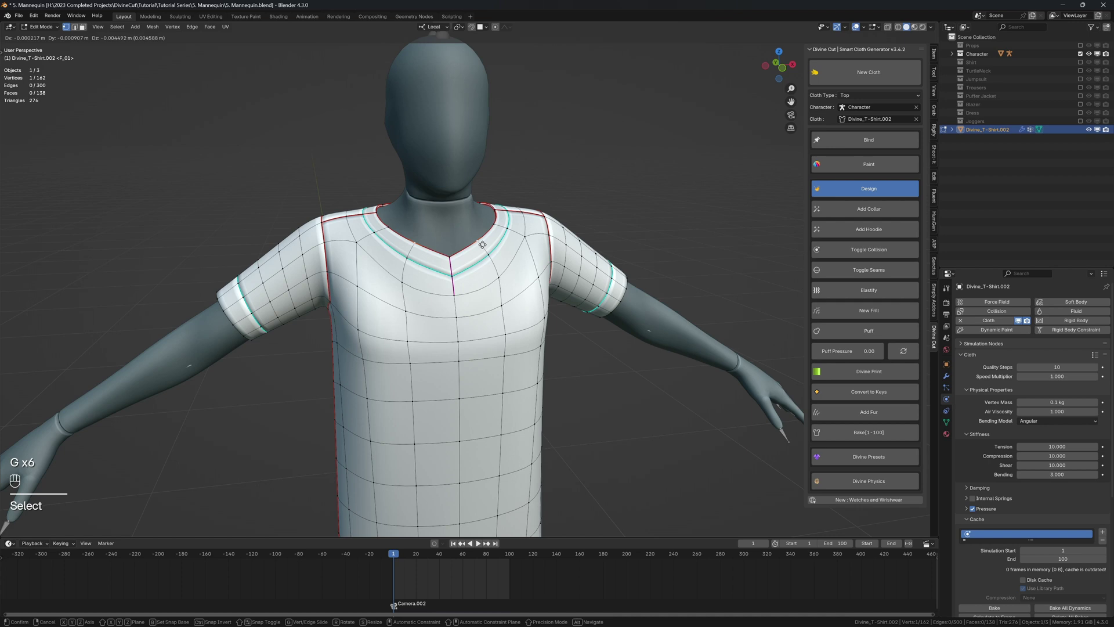
{"action": "left_click", "coordinate": [481, 244]}
Slide the front-centre vertices of the collar and the area just below it further down to deepen the V
{"action": "key", "text": "g"}
{"action": "key", "text": "g"}
{"action": "left_click", "coordinate": [460, 267]}
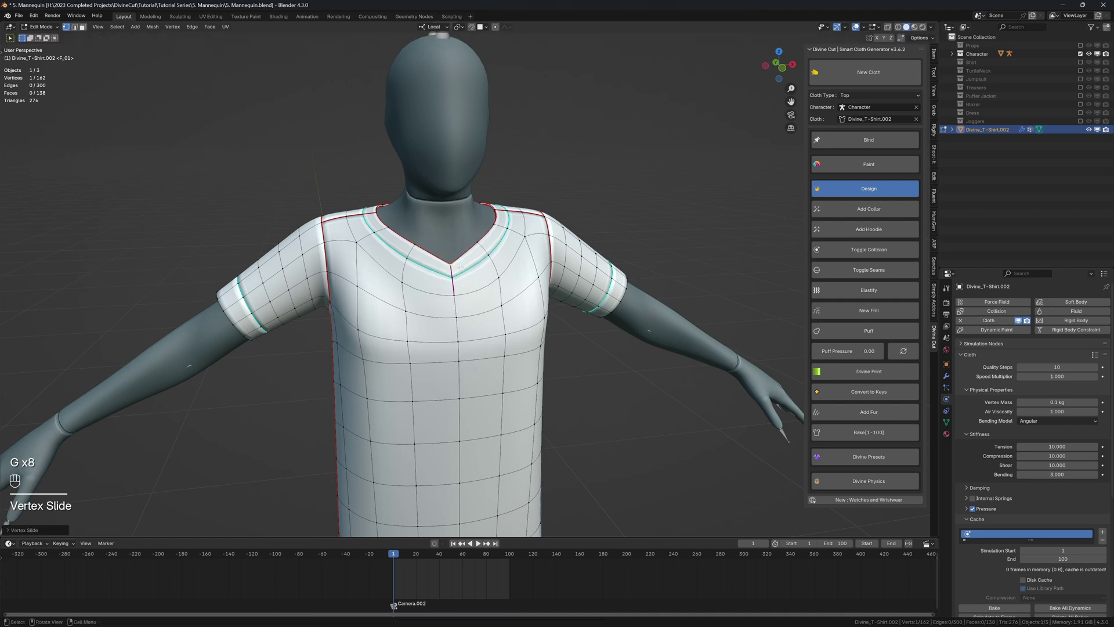
{"action": "left_click", "coordinate": [454, 279]}
{"action": "key", "text": "g"}
{"action": "key", "text": "g"}
{"action": "left_click", "coordinate": [454, 285]}
{"action": "left_click", "coordinate": [455, 295]}
{"action": "key", "text": "g"}
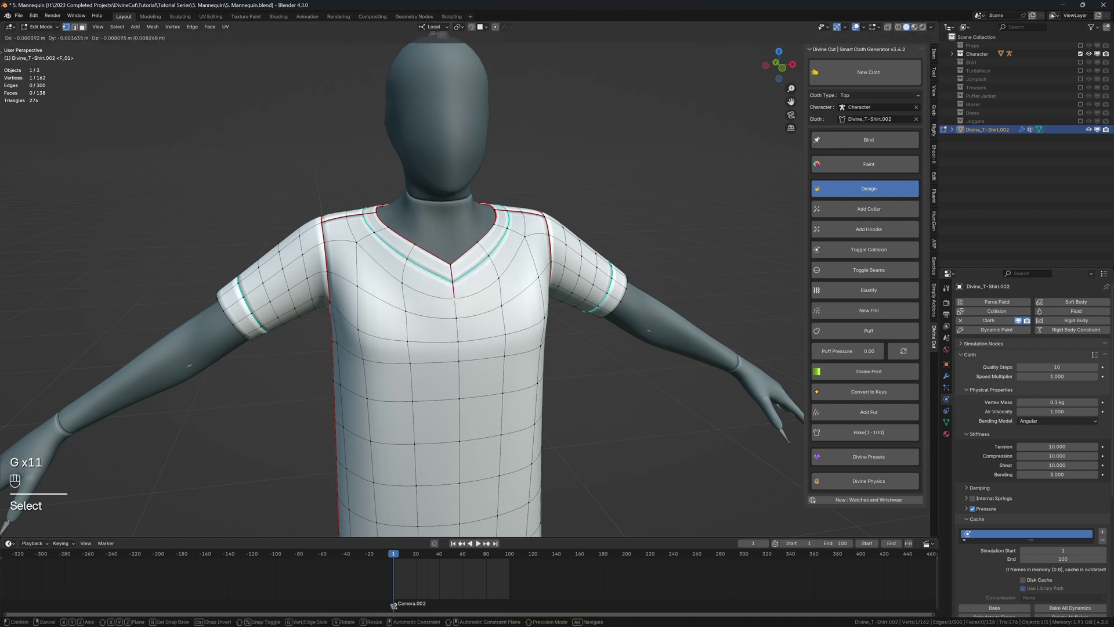
{"action": "key", "text": "g"}
{"action": "left_click", "coordinate": [455, 299]}
Move the chest vertices next to the V-neck's point to refine the surrounding mesh
{"action": "left_click_drag", "start_coordinate": [478, 291], "coordinate": [486, 289]}
{"action": "key", "text": "g"}
{"action": "mouse_move", "coordinate": [489, 263]}
{"action": "middle_mouse_down"}
{"action": "mouse_move", "coordinate": [478, 274]}
{"action": "mouse_move", "coordinate": [468, 250]}
{"action": "middle_mouse_up"}
{"action": "key", "text": "g"}
{"action": "left_click", "coordinate": [482, 271]}
Return to Object Mode, play the cloth simulation to check how the shirt drapes, and go back to frame 1
{"action": "key", "text": "Tab"}
{"action": "scroll", "coordinate": [477, 274], "scroll_direction": "down", "scroll_amount": 3}
{"action": "key", "text": "q"}
{"action": "left_click", "coordinate": [478, 270]}
{"action": "scroll", "coordinate": [472, 252], "scroll_direction": "down", "scroll_amount": 3}
{"action": "key", "text": "shift+space"}
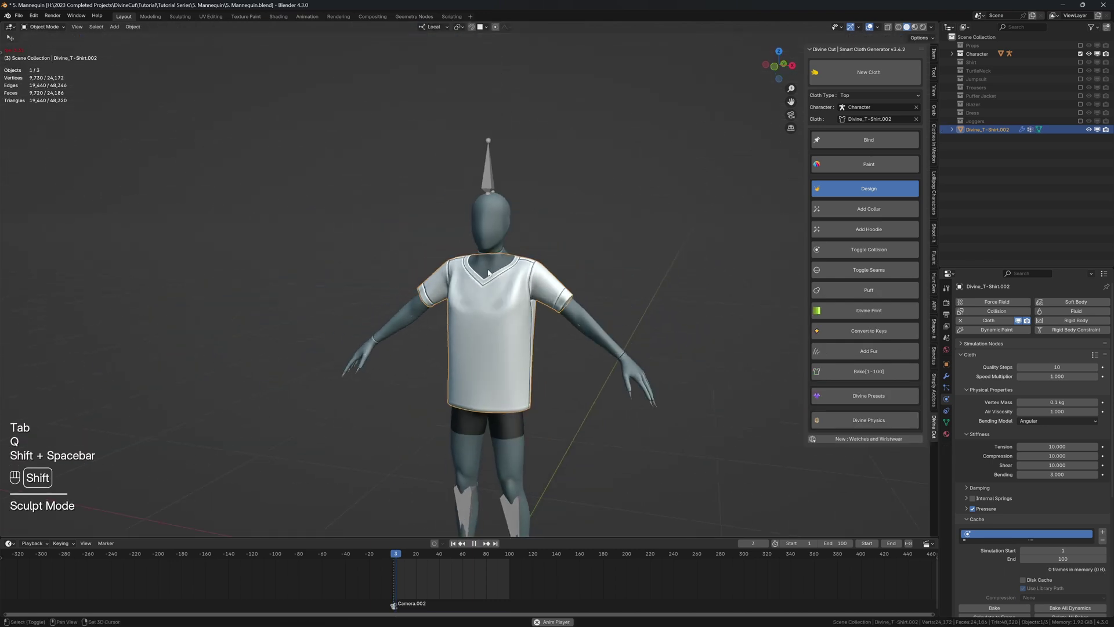
{"action": "key", "text": "shift+space"}
{"action": "middle_click_drag", "start_coordinate": [498, 316], "coordinate": [518, 302]}
{"action": "key", "text": "shift+space"}
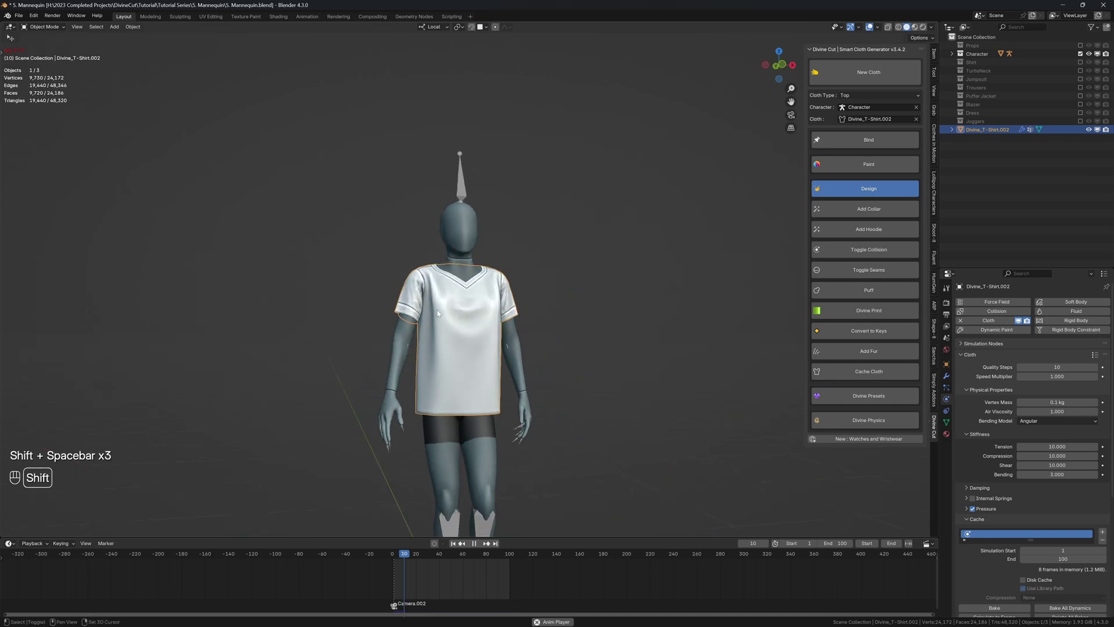
{"action": "key", "text": "shift+space"}
{"action": "key", "text": "shift+Left"}
Select the whole shirt mesh and assign an Inflate/Deflate paint weight of 0.6 with Divine Cut
{"action": "left_click", "coordinate": [825, 188]}
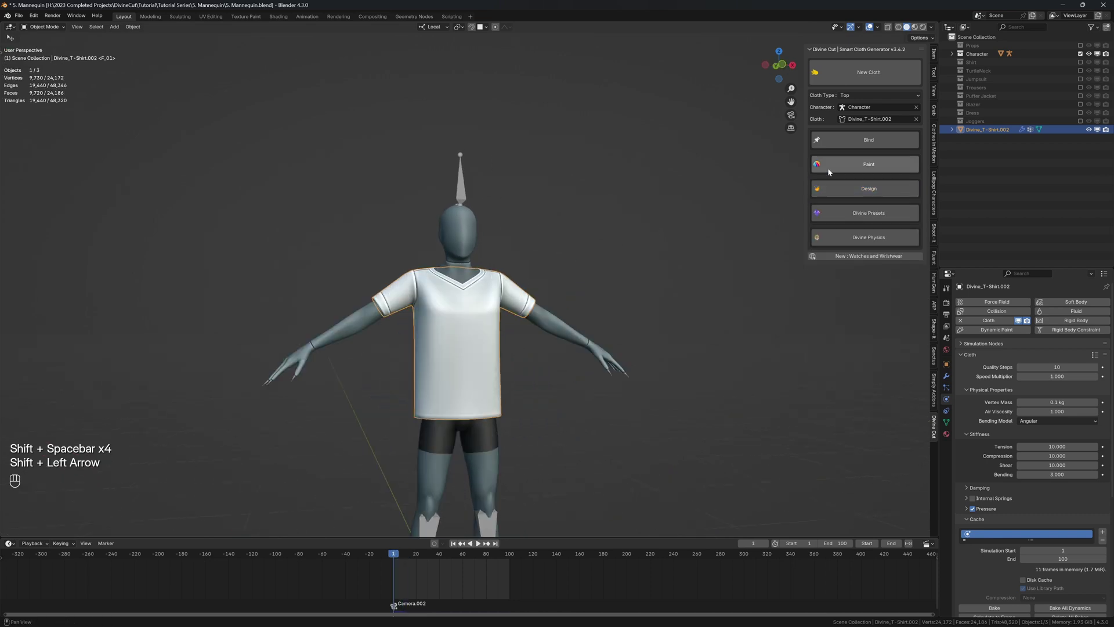
{"action": "left_click", "coordinate": [828, 168]}
{"action": "key", "text": "Tab"}
{"action": "key", "text": "a"}
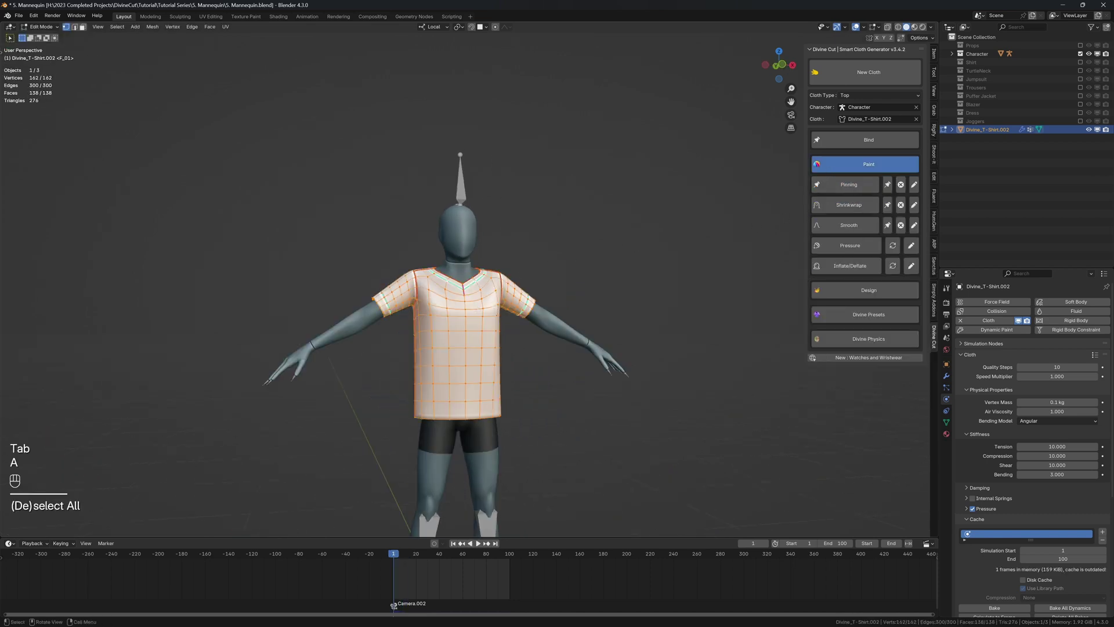
{"action": "scroll", "coordinate": [477, 296], "scroll_direction": "up", "scroll_amount": 2}
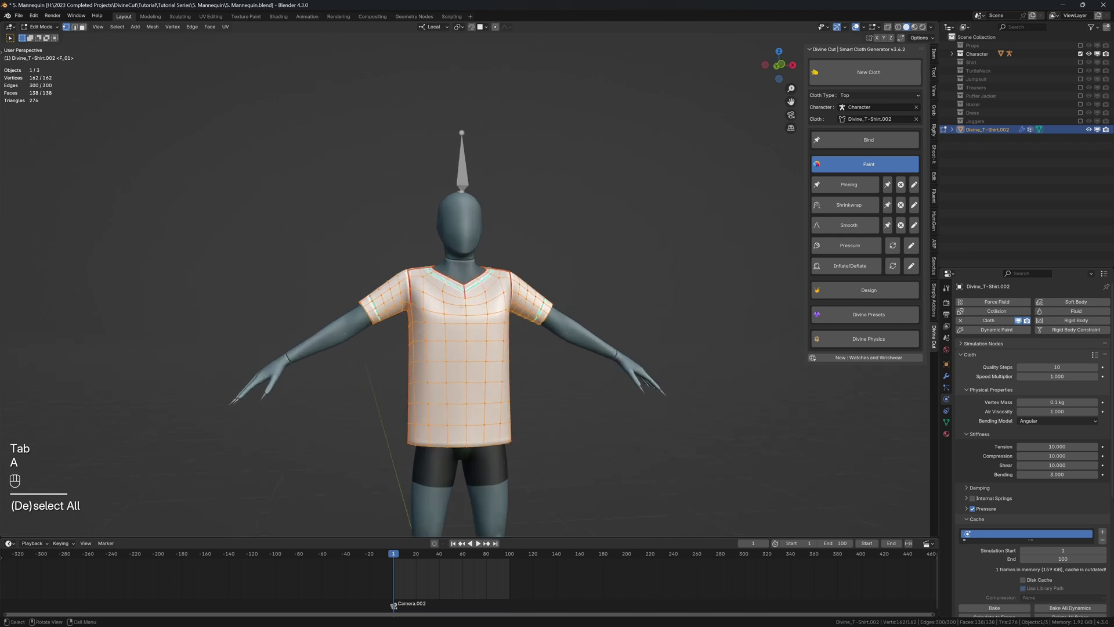
{"action": "left_click", "coordinate": [911, 267]}
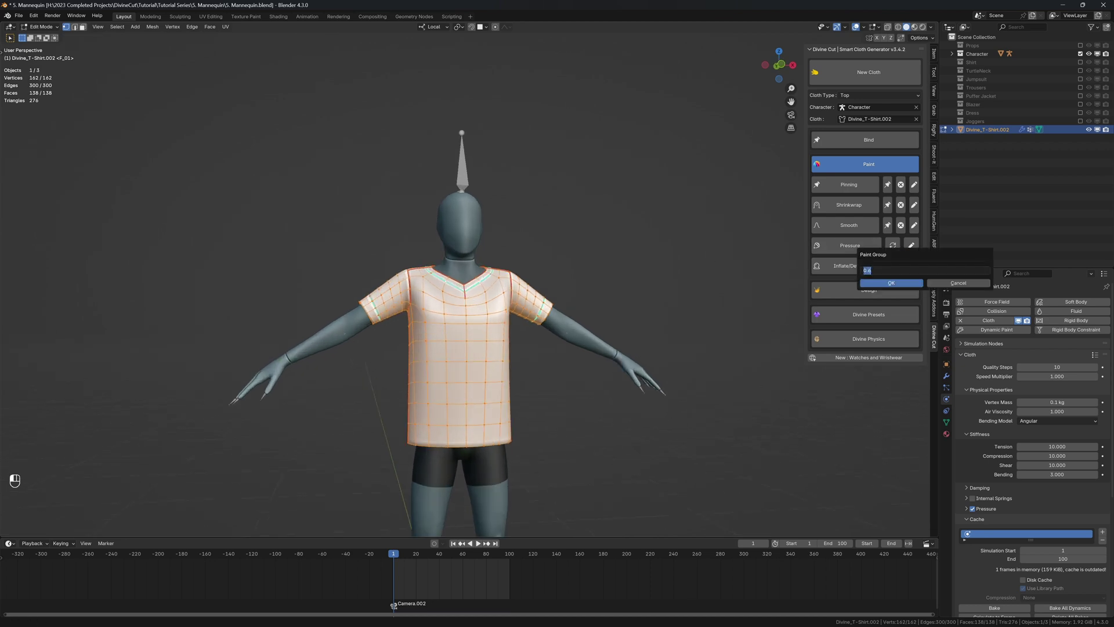
{"action": "type", "text": ".6"}
{"action": "key", "text": "Return"}
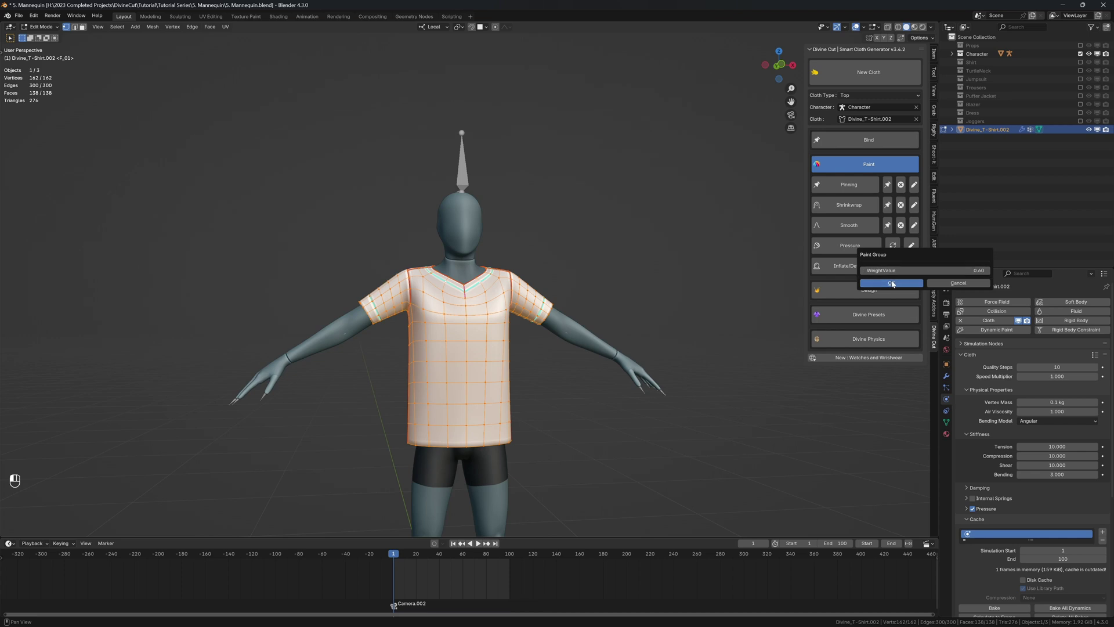
{"action": "left_click", "coordinate": [891, 283]}
{"action": "key", "text": "Tab"}
Play the simulation from frame 1 to examine the 0.6-weight fit from several angles, and return to frame 1
{"action": "key", "text": "shift+space"}
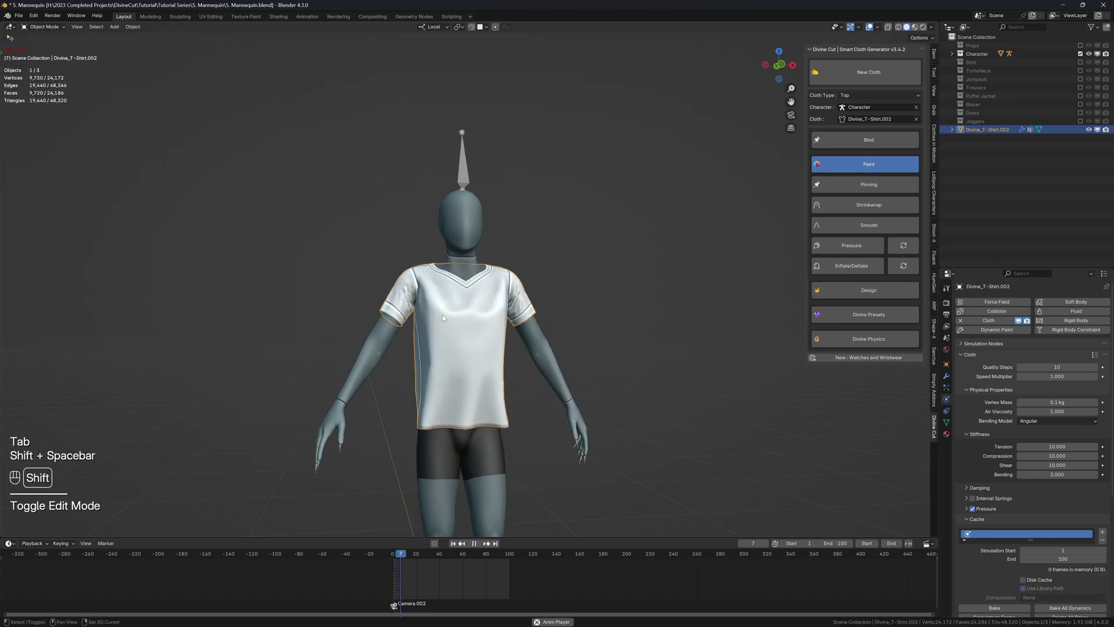
{"action": "key", "text": "shift+space"}
{"action": "mouse_move", "coordinate": [394, 316]}
{"action": "middle_mouse_down"}
{"action": "mouse_move", "coordinate": [436, 319]}
{"action": "mouse_move", "coordinate": [357, 317]}
{"action": "mouse_move", "coordinate": [397, 312]}
{"action": "middle_mouse_up"}
{"action": "key", "text": "shift+space"}
{"action": "key", "text": "shift+space"}
{"action": "middle_click_drag", "start_coordinate": [465, 308], "coordinate": [603, 301]}
{"action": "key", "text": "shift+Left"}
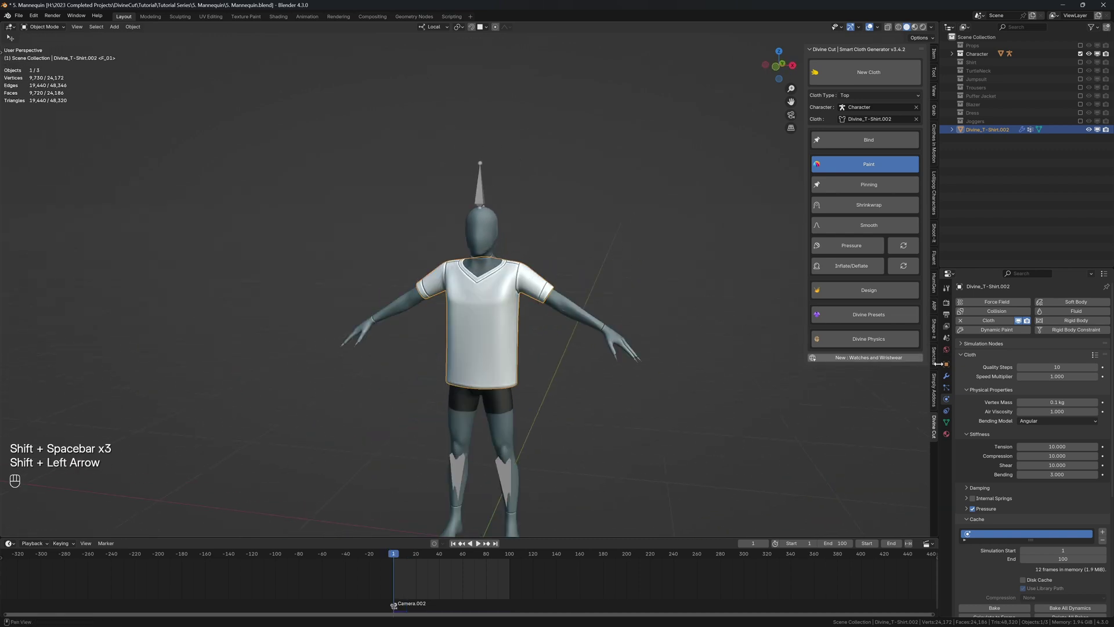
Set the shirt's cloth vertex mass to 0.3 kg and its quality steps to 20
{"action": "left_click", "coordinate": [1027, 402]}
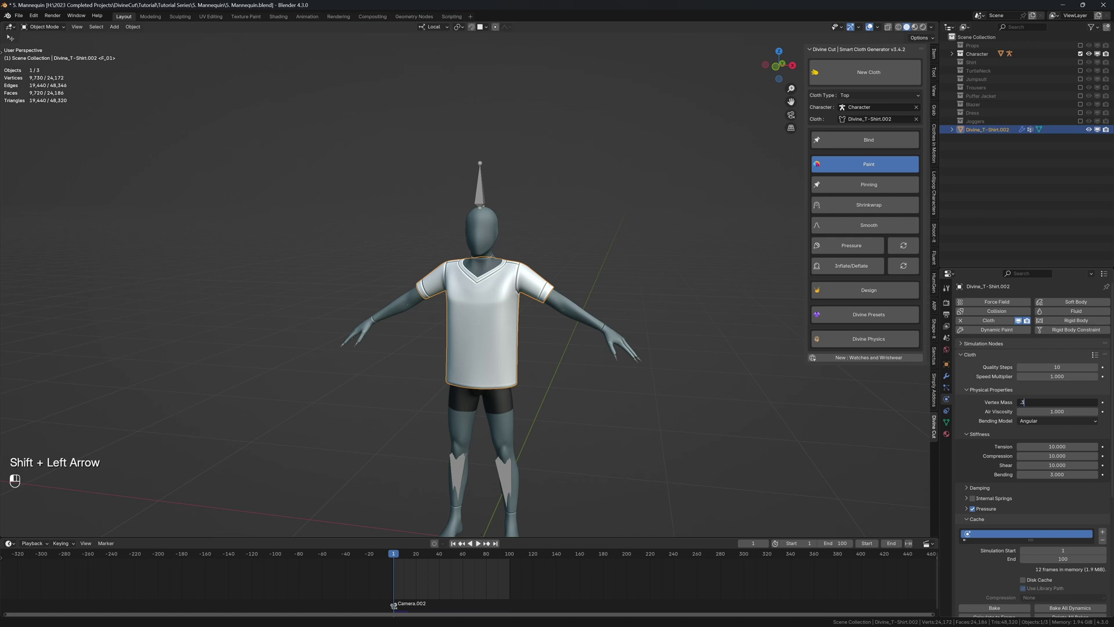
{"action": "type", "text": ".3"}
{"action": "key", "text": "Return"}
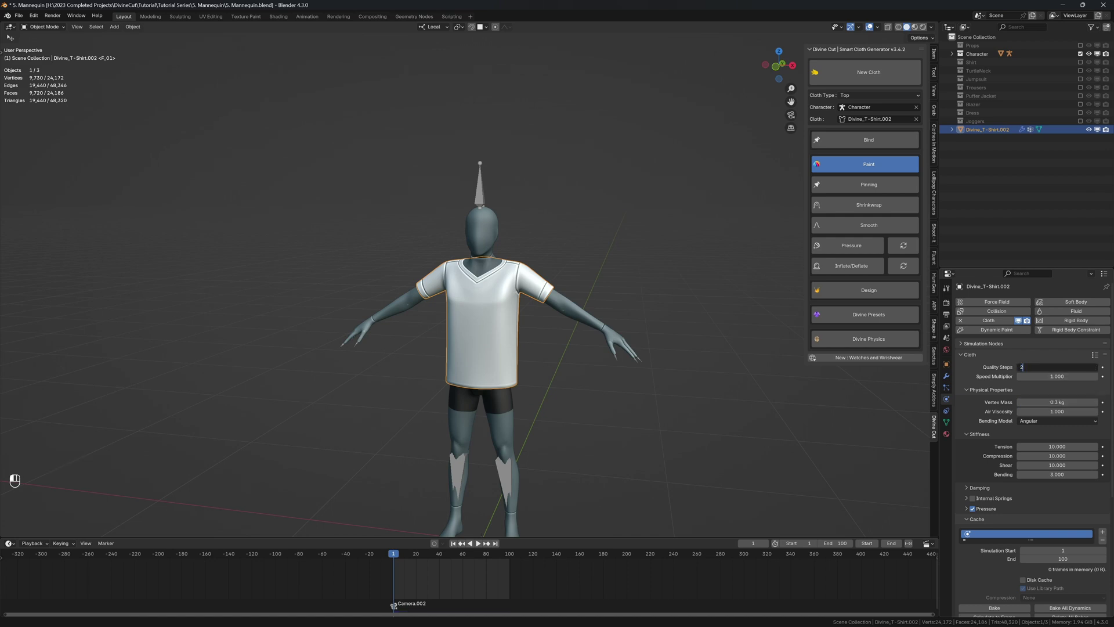
{"action": "type", "text": "20"}
{"action": "key", "text": "Return"}
Play the cloth simulation to check the heavier, higher-quality fabric, and return to frame 1
{"action": "key", "text": "shift+space"}
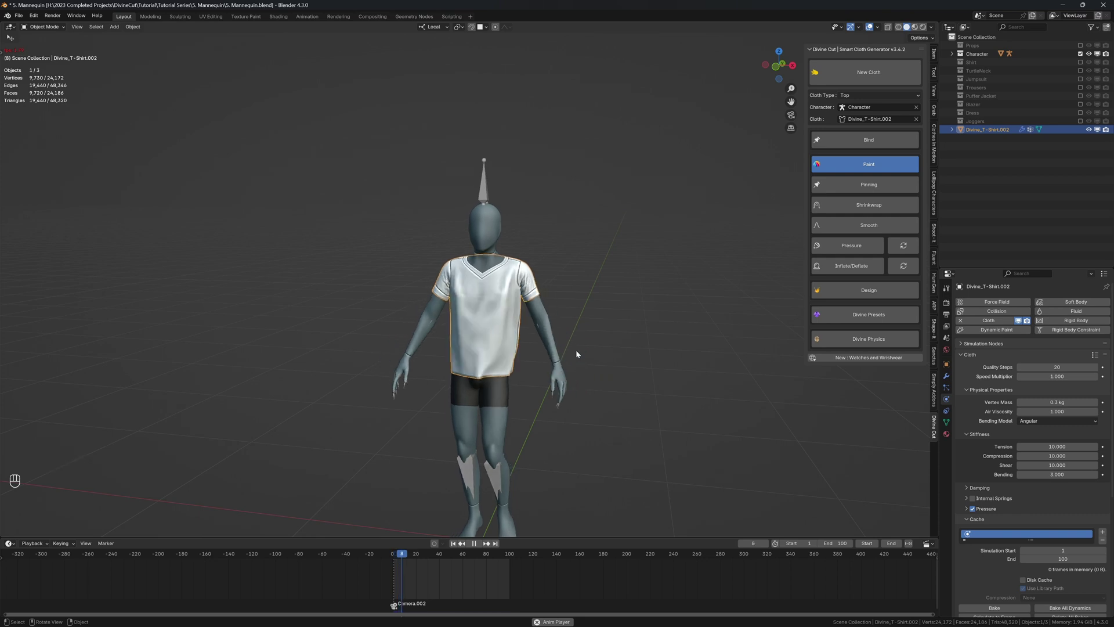
{"action": "key", "text": "shift+space"}
{"action": "key", "text": "shift+Left"}
Change the Inflate/Deflate paint weight of the whole shirt mesh to 0.7 and return to Object Mode
{"action": "key", "text": "Tab"}
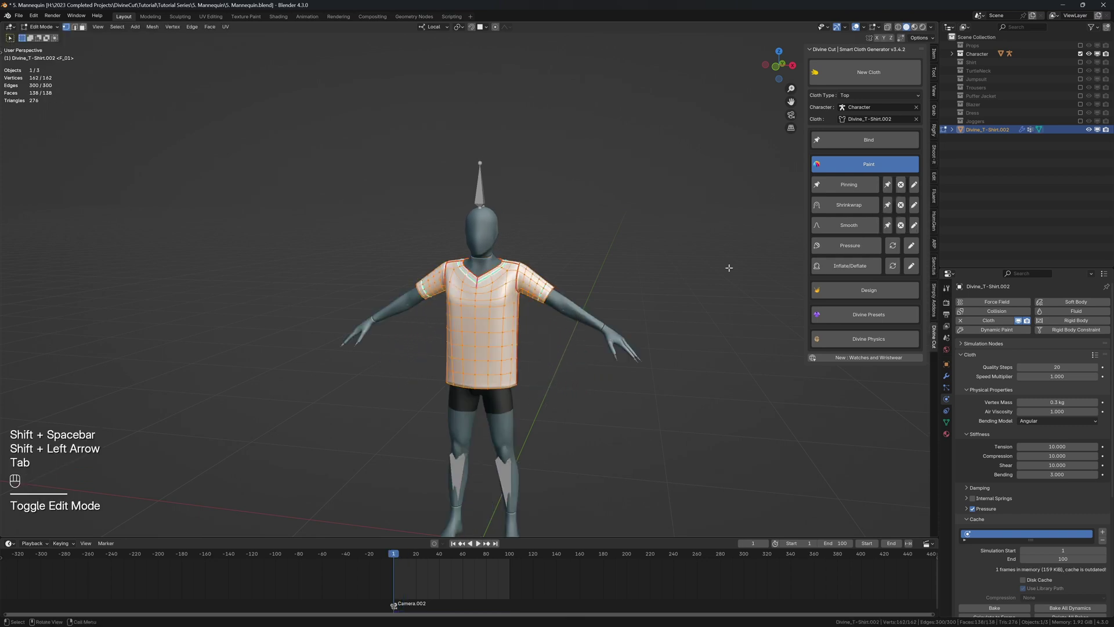
{"action": "left_click", "coordinate": [911, 266]}
{"action": "left_click", "coordinate": [916, 272]}
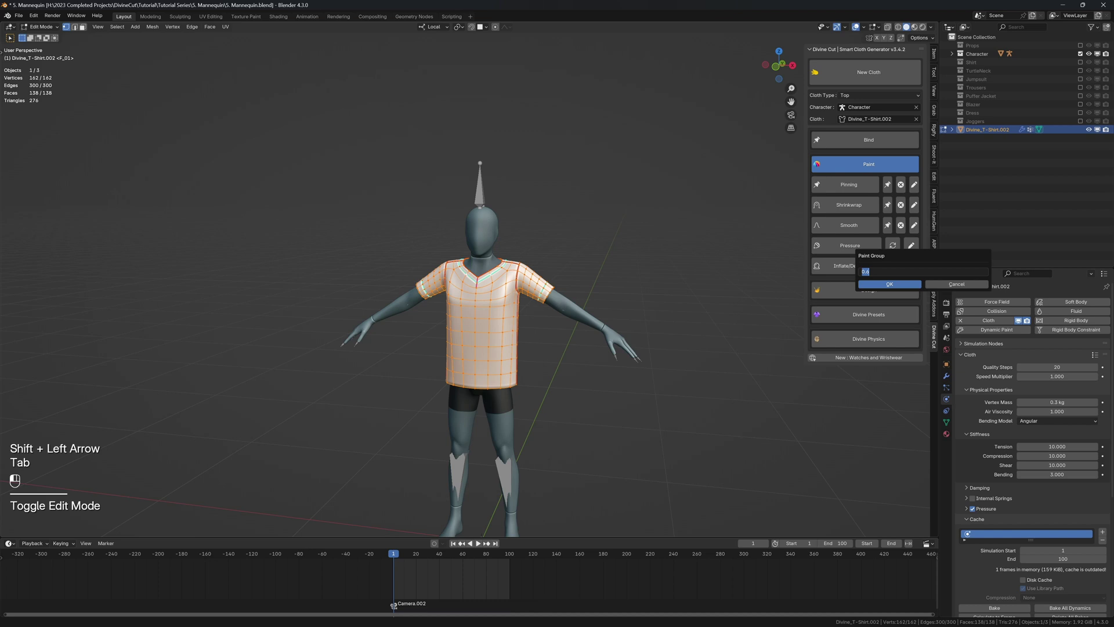
{"action": "type", "text": ".7"}
{"action": "key", "text": "Return"}
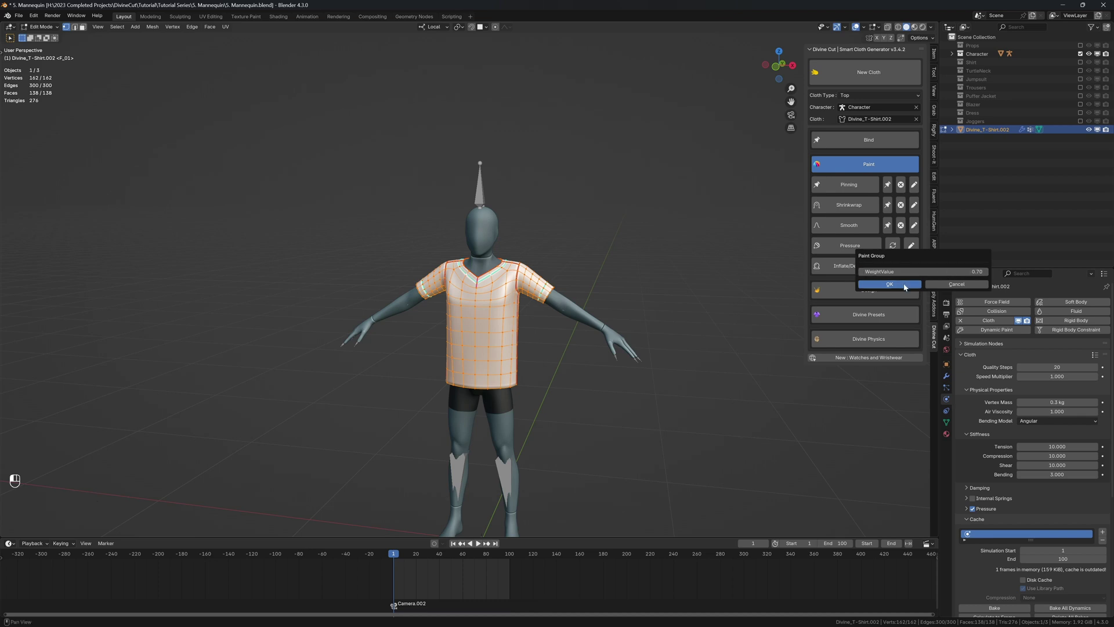
{"action": "left_click", "coordinate": [905, 285]}
{"action": "key", "text": "Tab"}
Play the simulation with the tighter fit and inspect the shirt from the side with overlays hidden
{"action": "key", "text": "shift+space"}
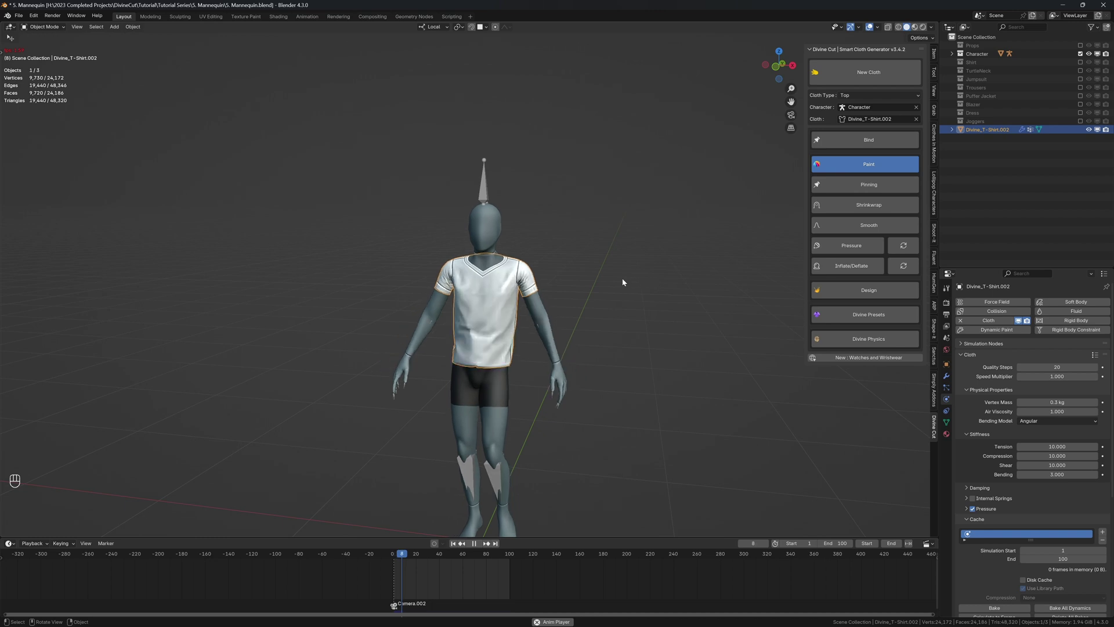
{"action": "key", "text": "shift+space"}
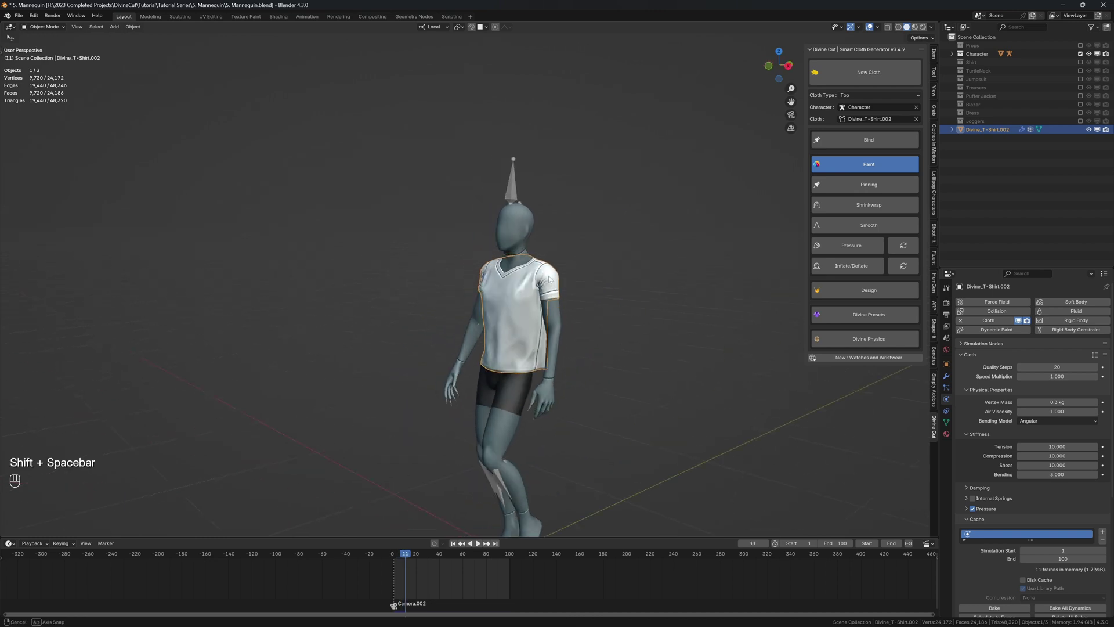
{"action": "key", "text": "shift+alt+z"}
{"action": "middle_click_drag", "start_coordinate": [622, 283], "coordinate": [535, 285]}
{"action": "key", "text": "shift+space"}
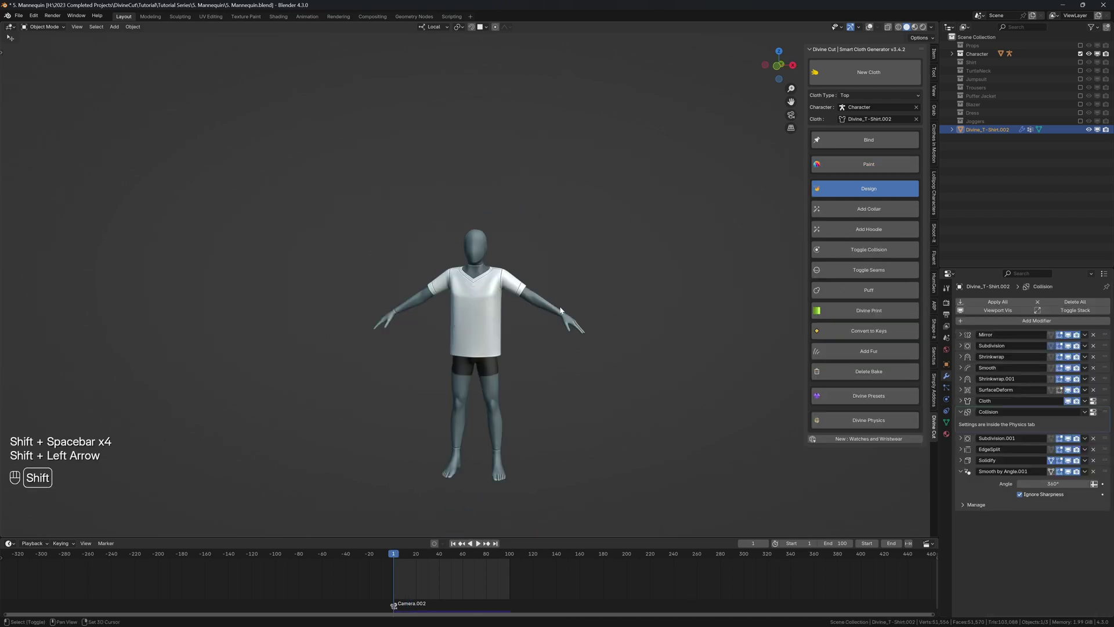
Play back the baked walk animation without overlays and examine the shirt's folds up close from several angles
{"action": "key", "text": "shift+space"}
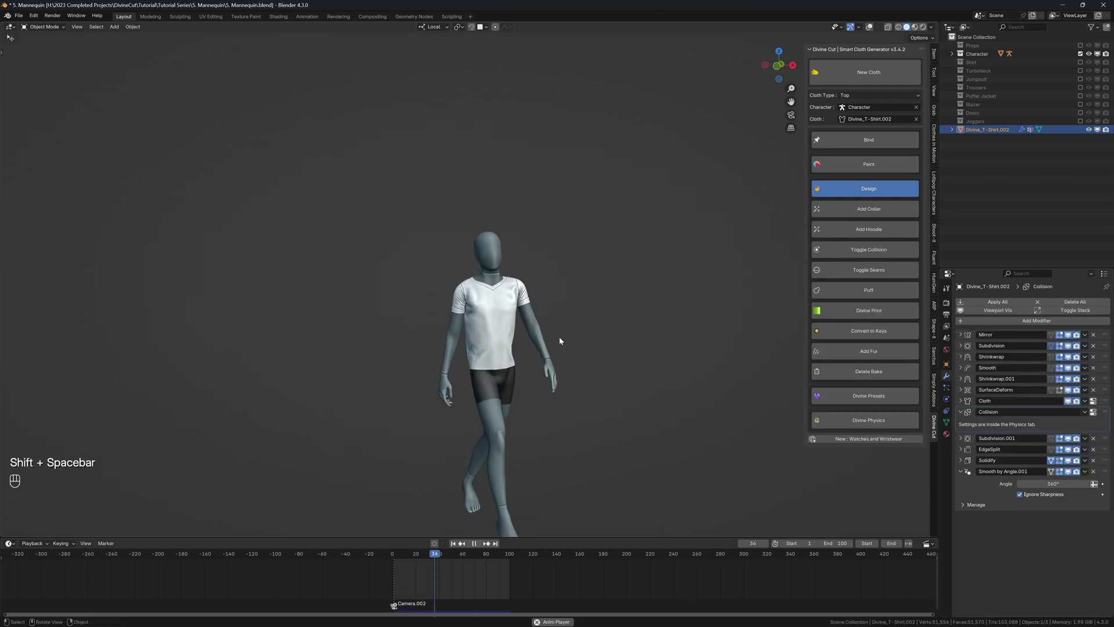
{"action": "key", "text": "shift+space"}
{"action": "key", "text": "shift+space"}
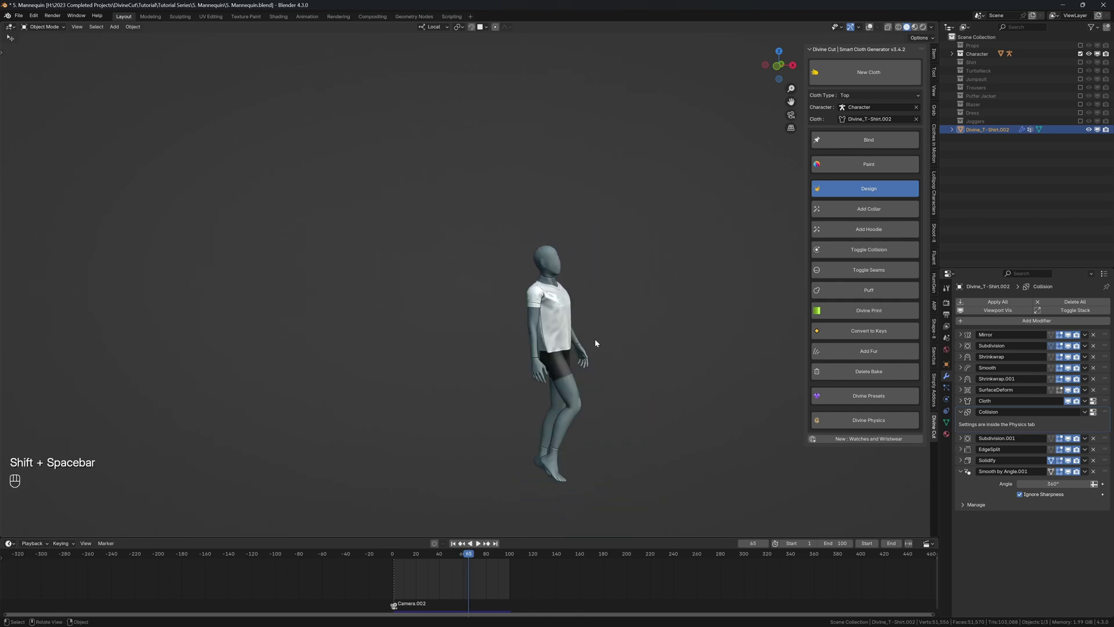
{"action": "key", "text": "shift+space"}
{"action": "key", "text": "shift+space"}
{"action": "key", "text": "shift+space"}
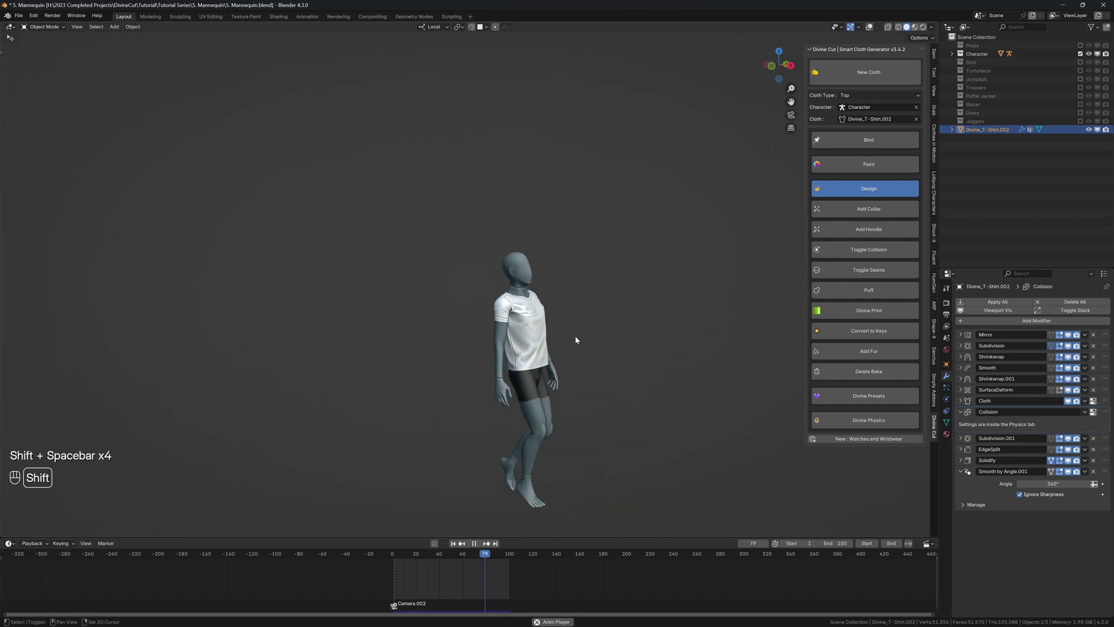
{"action": "scroll", "coordinate": [667, 341], "scroll_direction": "up", "scroll_amount": 6}
{"action": "middle_click_drag", "start_coordinate": [667, 341], "coordinate": [559, 318]}
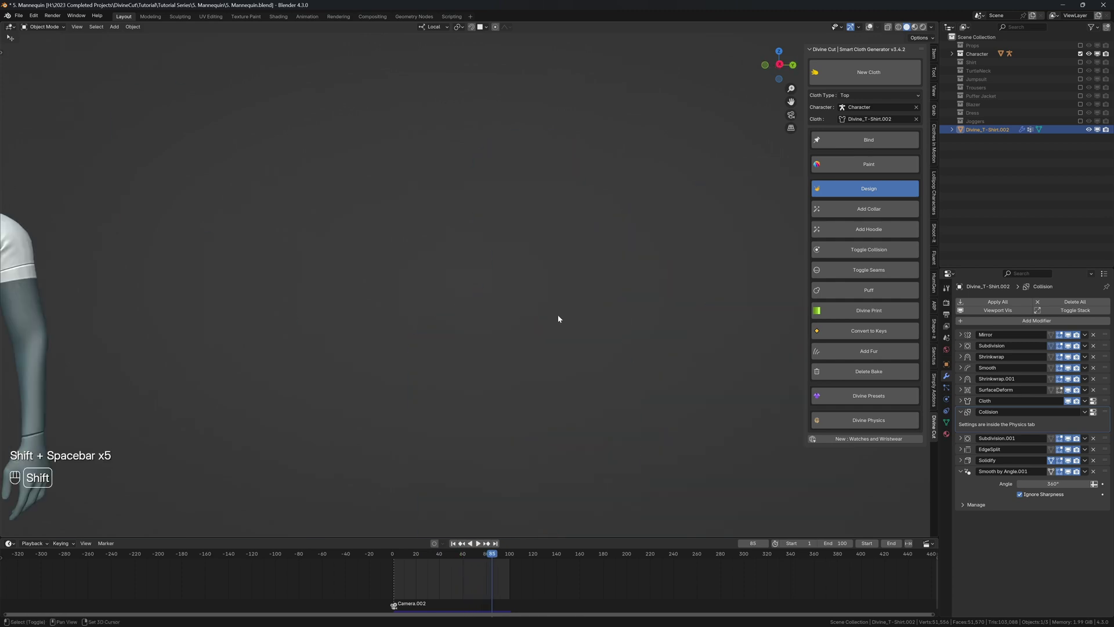
{"action": "middle_click_drag", "start_coordinate": [279, 296], "coordinate": [451, 319], "text": "shift"}
{"action": "middle_click_drag", "start_coordinate": [406, 368], "coordinate": [455, 358]}
{"action": "scroll", "coordinate": [455, 358], "scroll_direction": "down", "scroll_amount": 4}
Show the overlays again, replay the baked animation to check the shirt's movement, and return to frame 1
{"action": "key", "text": "shift+alt+z"}
{"action": "middle_click_drag", "start_coordinate": [444, 229], "coordinate": [489, 246]}
{"action": "key", "text": "shift+space"}
{"action": "key", "text": "shift+space"}
{"action": "key", "text": "shift+space"}
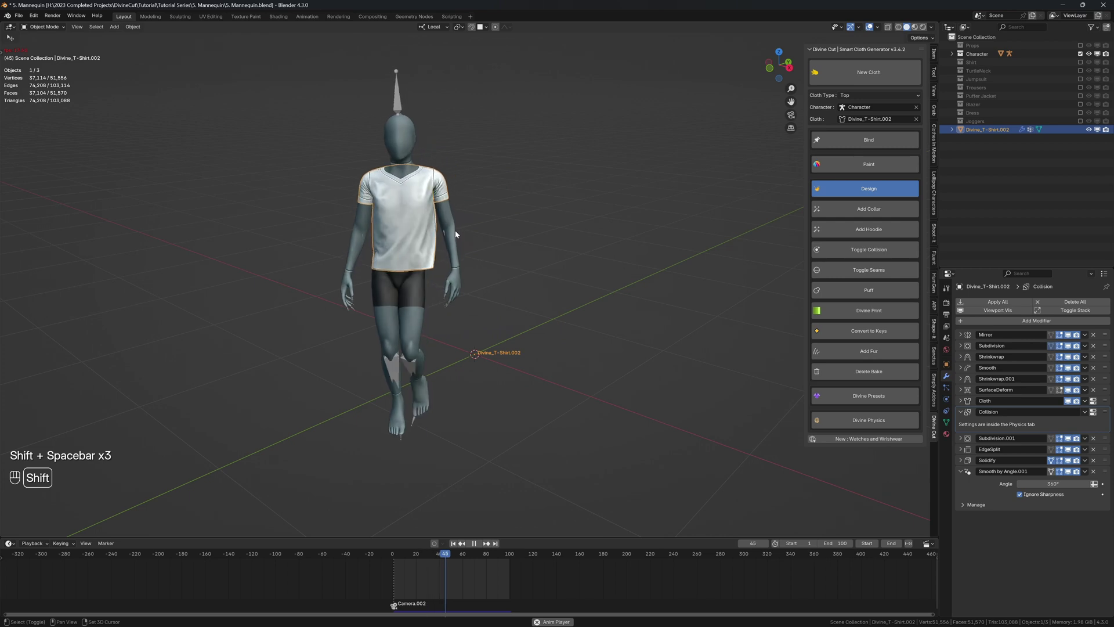
{"action": "key", "text": "shift+space"}
{"action": "key", "text": "shift+Left"}
Select the mannequin in front orthographic view and start a new Top cloth with Divine Cut
{"action": "middle_click_drag", "start_coordinate": [452, 231], "coordinate": [468, 234]}
{"action": "key", "text": "KP_1"}
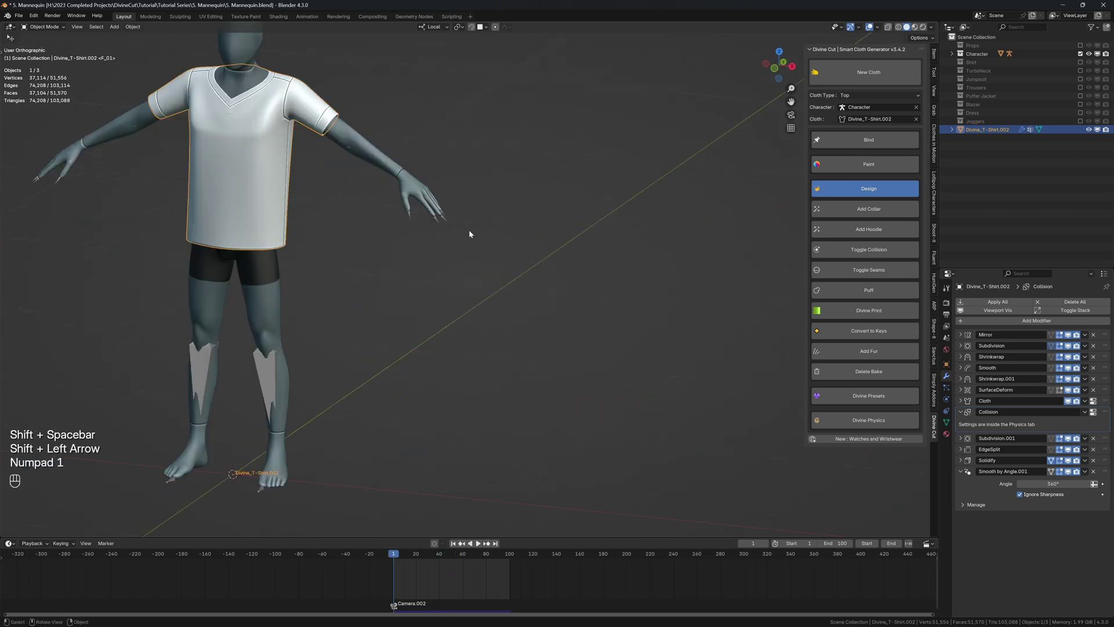
{"action": "key", "text": "shift+alt+z"}
{"action": "key", "text": "shift+alt+z"}
{"action": "left_click", "coordinate": [417, 273]}
{"action": "middle_click_drag", "start_coordinate": [416, 273], "coordinate": [533, 249], "text": "shift"}
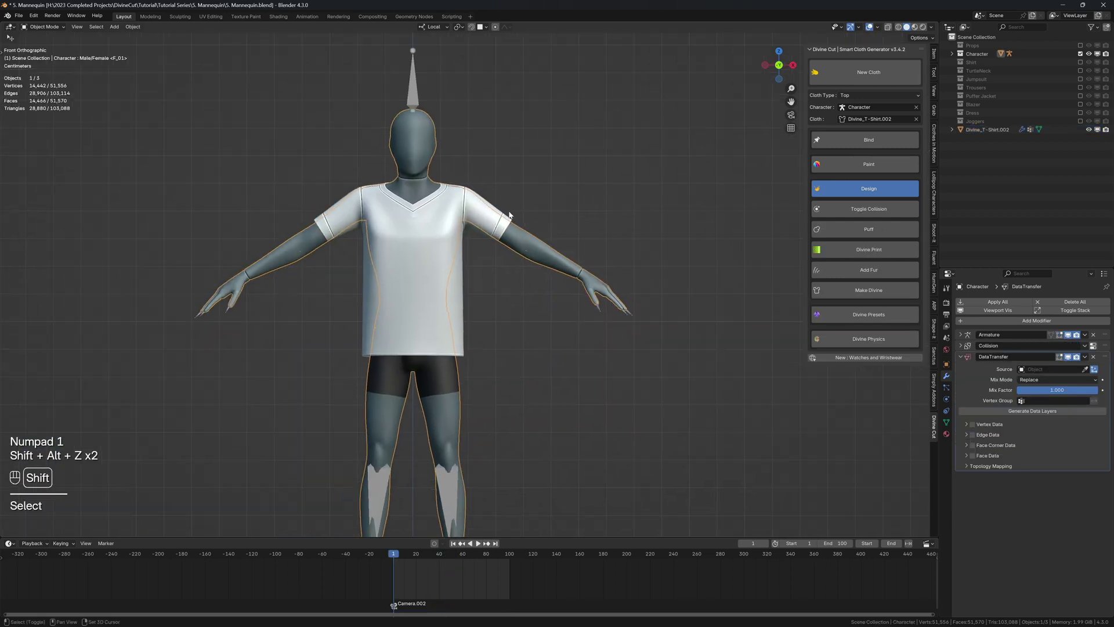
{"action": "left_click", "coordinate": [848, 190]}
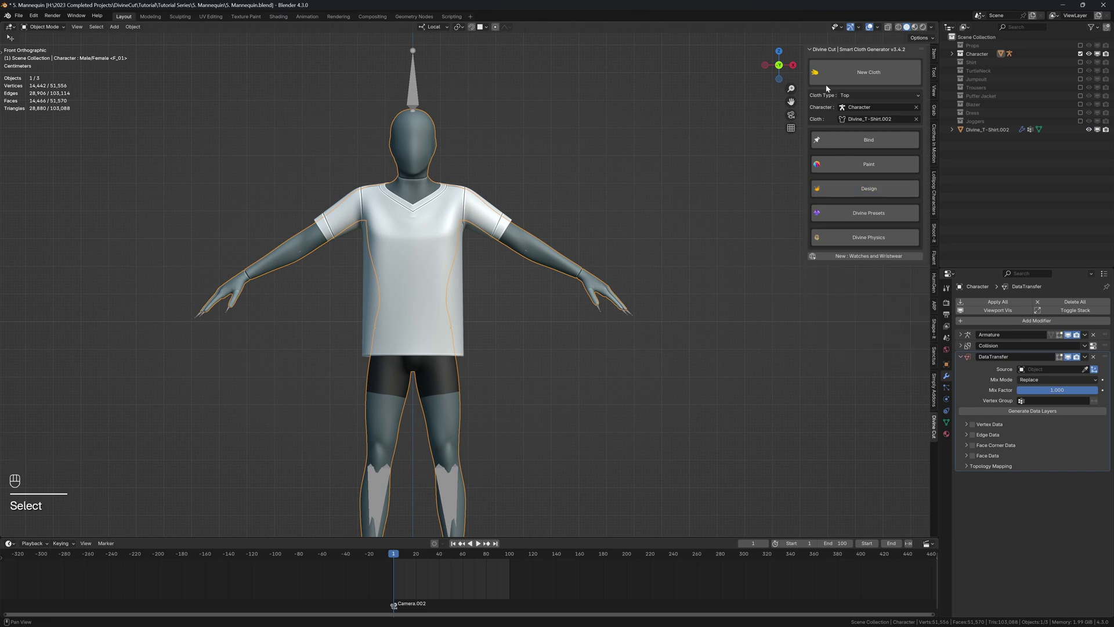
{"action": "left_click", "coordinate": [826, 73]}
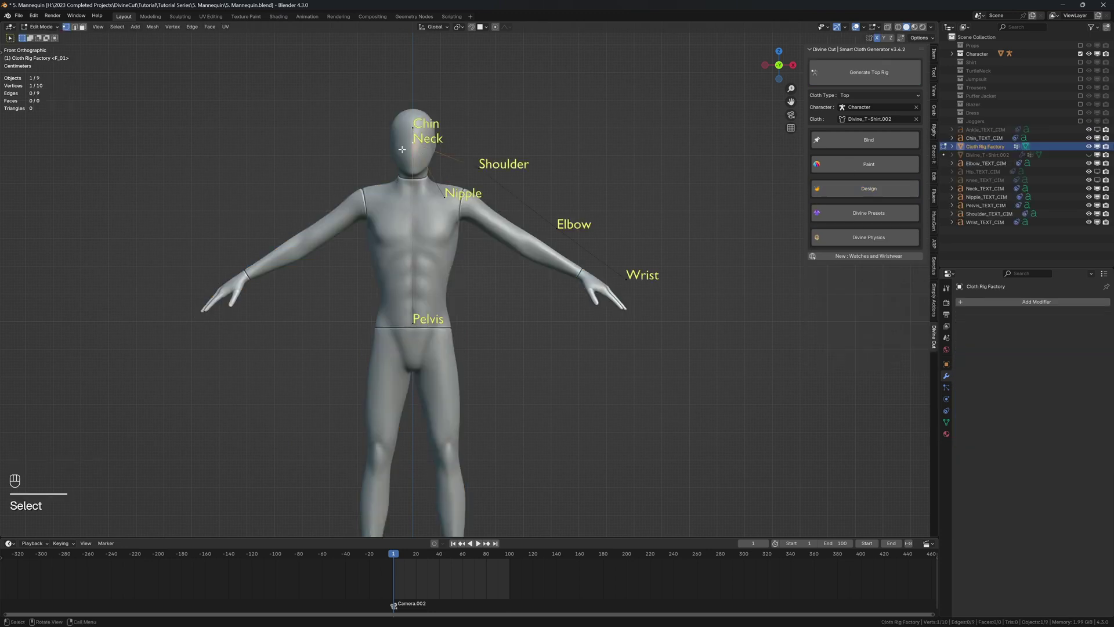
Move the Neck, Chin and Nipple markers down onto the mannequin's neck base, chin and chest
{"action": "key", "text": "g"}
{"action": "left_click", "coordinate": [404, 190]}
{"action": "left_click", "coordinate": [411, 142]}
{"action": "key", "text": "g"}
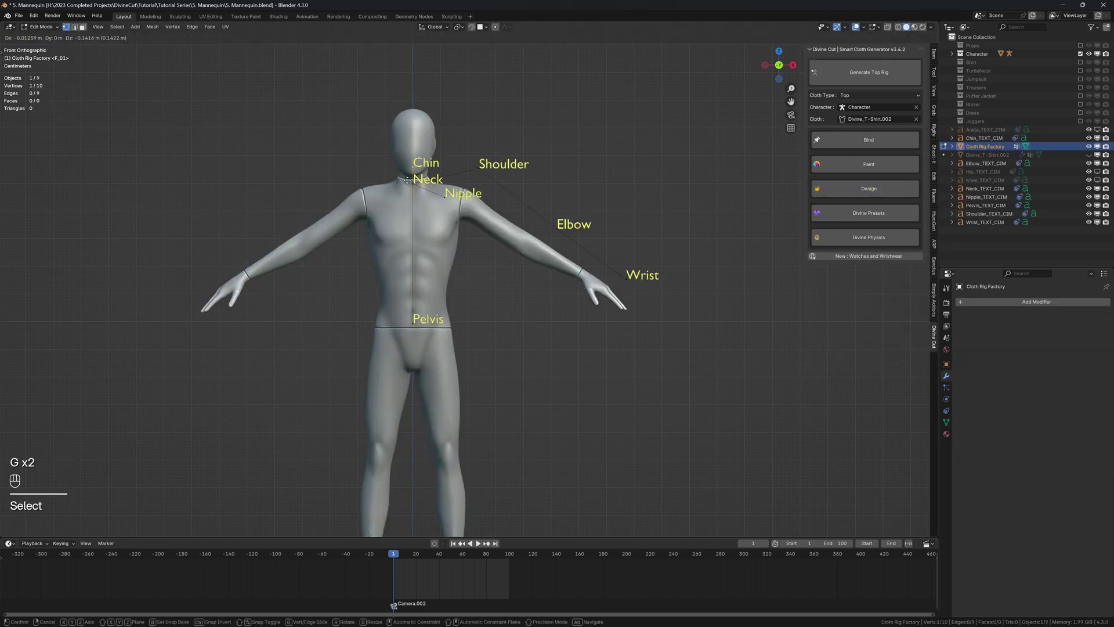
{"action": "left_click", "coordinate": [407, 180]}
{"action": "left_click", "coordinate": [447, 200]}
{"action": "key", "text": "g"}
{"action": "left_click", "coordinate": [447, 242]}
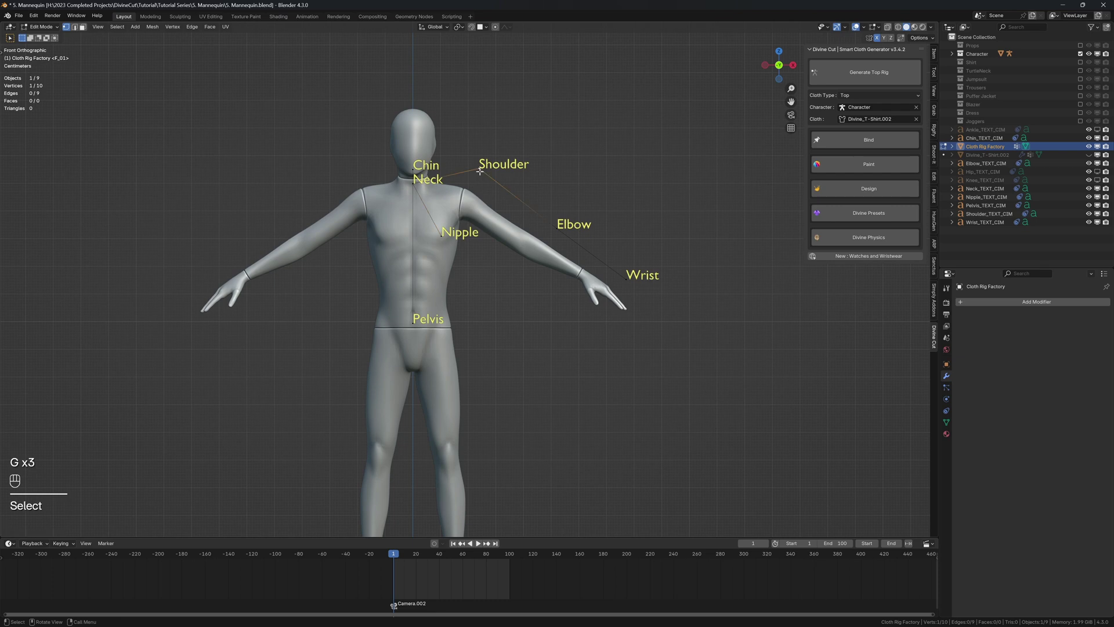
Move the Shoulder, Elbow and Wrist markers onto the mannequin's matching arm joints
{"action": "key", "text": "g"}
{"action": "left_click", "coordinate": [420, 238]}
{"action": "left_click", "coordinate": [557, 230]}
{"action": "key", "text": "g"}
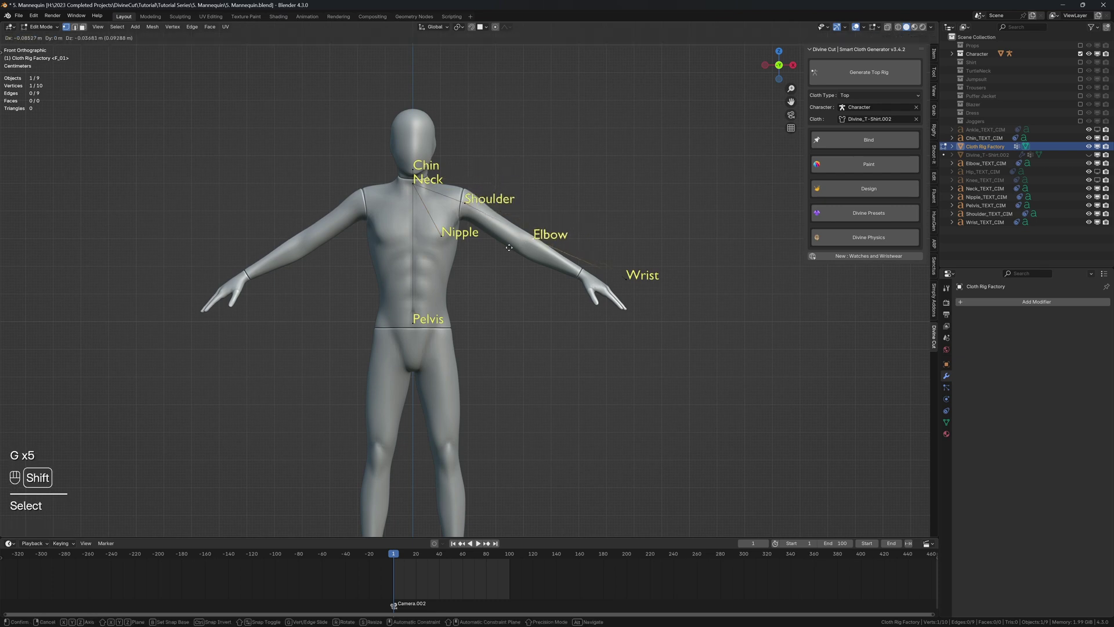
{"action": "left_click", "coordinate": [529, 239]}
{"action": "left_click", "coordinate": [637, 280]}
{"action": "key", "text": "g"}
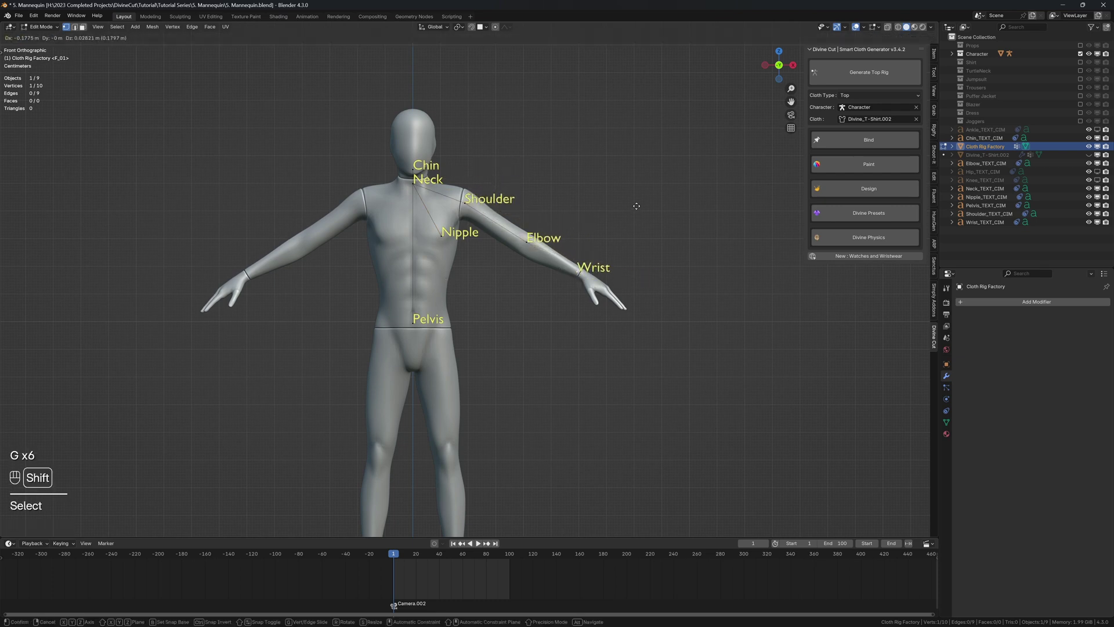
{"action": "left_click", "coordinate": [637, 206]}
Lower the Pelvis marker to just below the mannequin's hip line and generate the top rig
{"action": "left_click", "coordinate": [415, 324]}
{"action": "key", "text": "g"}
{"action": "left_click", "coordinate": [417, 343]}
{"action": "left_click", "coordinate": [850, 67]}
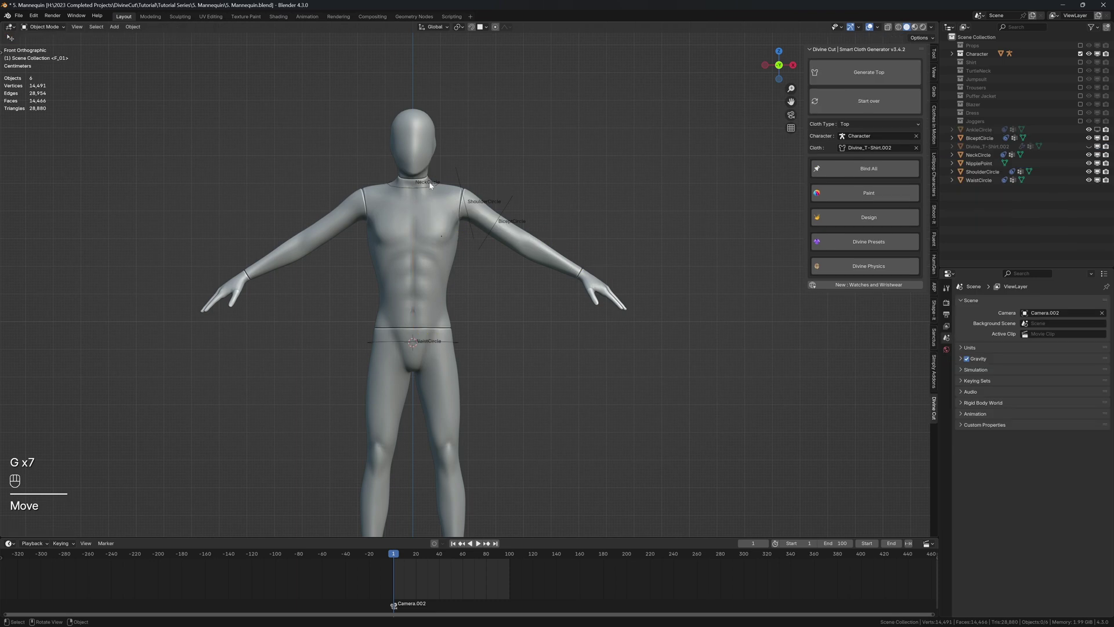
Resize the NeckCircle around the base of the neck and tilt it to follow the neck's slope in side view
{"action": "left_click", "coordinate": [430, 186]}
{"action": "key", "text": "s"}
{"action": "left_click", "coordinate": [469, 197]}
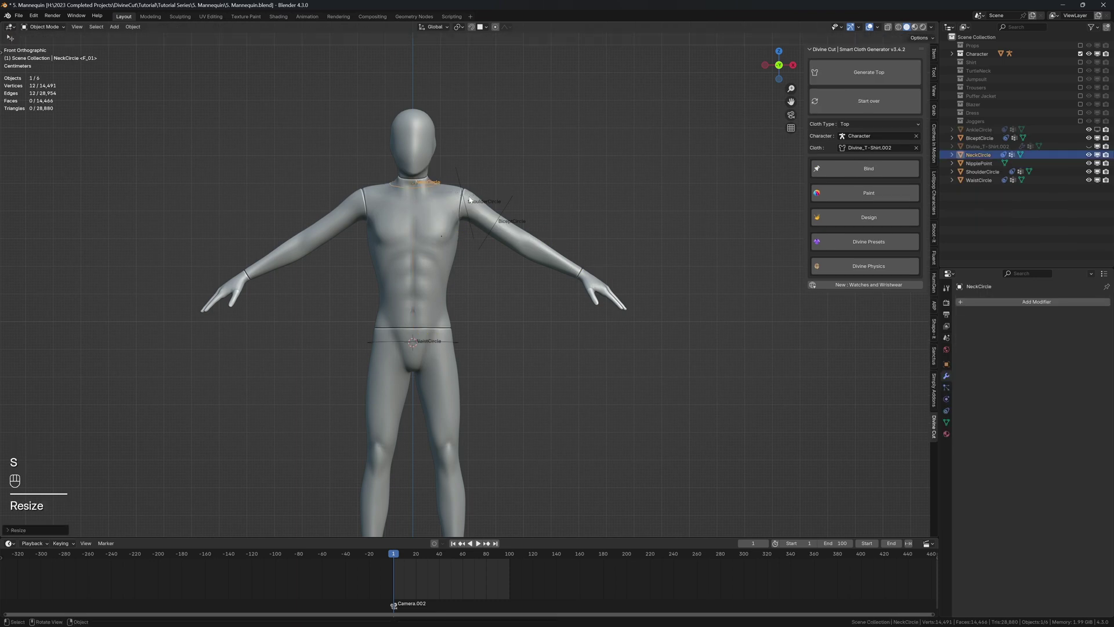
{"action": "key", "text": "KP_3"}
{"action": "key", "text": "KP_Decimal"}
{"action": "key", "text": "r"}
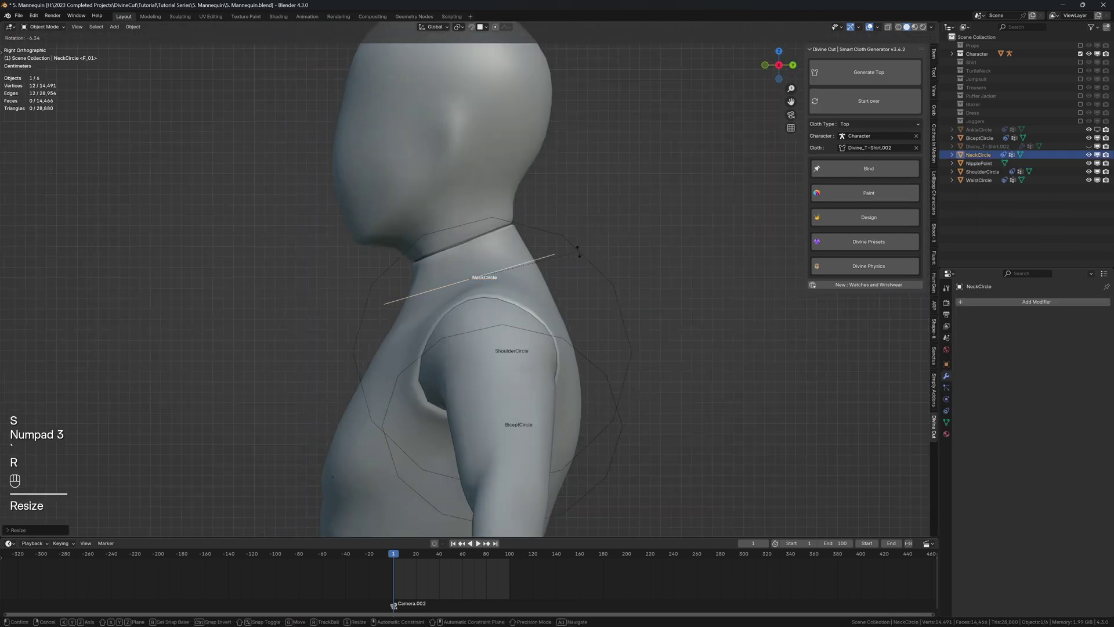
{"action": "left_click", "coordinate": [577, 249]}
Rotate the ShoulderCircle nearly upright, shrink it and align it with the mannequin's shoulder joint
{"action": "key", "text": "KP_1"}
{"action": "left_click", "coordinate": [574, 268]}
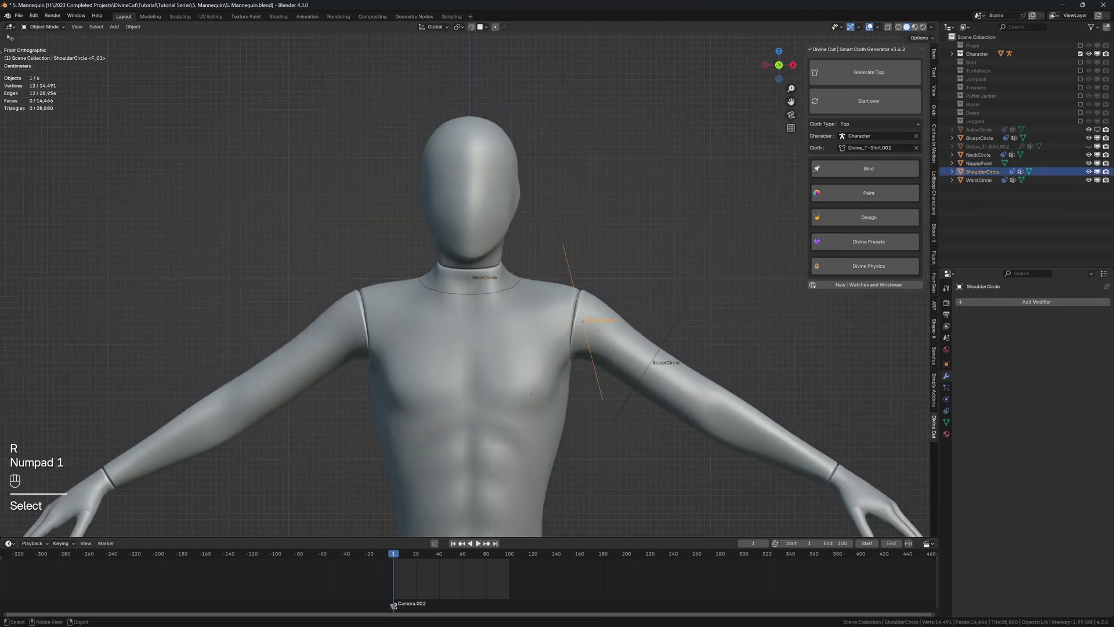
{"action": "key", "text": "r"}
{"action": "left_click", "coordinate": [619, 256]}
{"action": "key", "text": "s"}
{"action": "left_click", "coordinate": [614, 285]}
{"action": "key", "text": "g"}
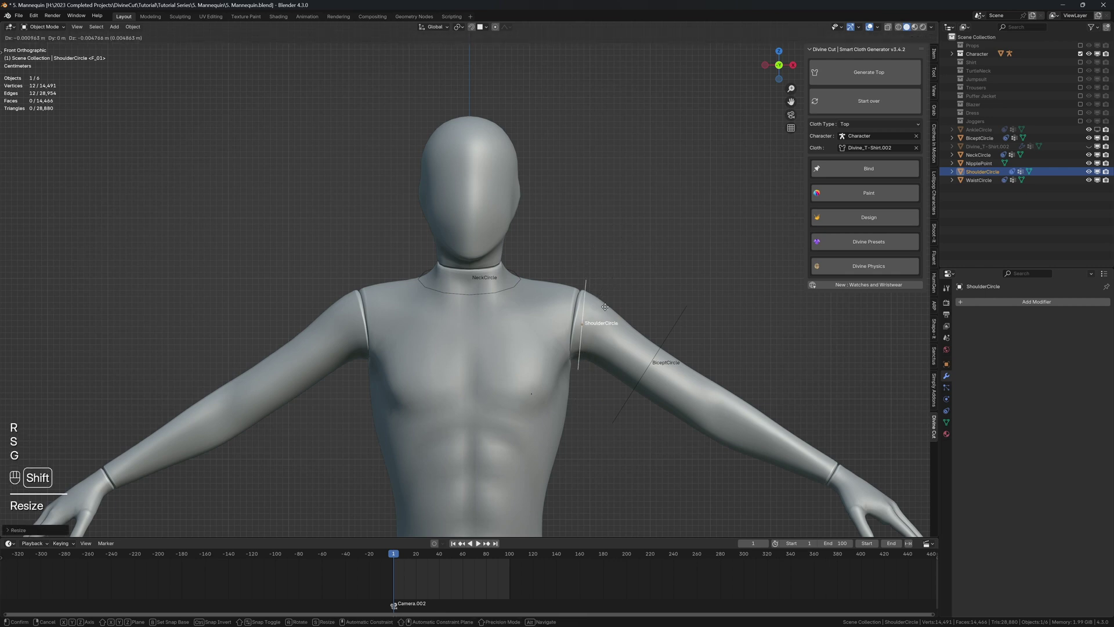
{"action": "left_click", "coordinate": [607, 311]}
{"action": "key", "text": "s"}
{"action": "left_click", "coordinate": [609, 309]}
{"action": "key", "text": "g"}
{"action": "left_click", "coordinate": [603, 335]}
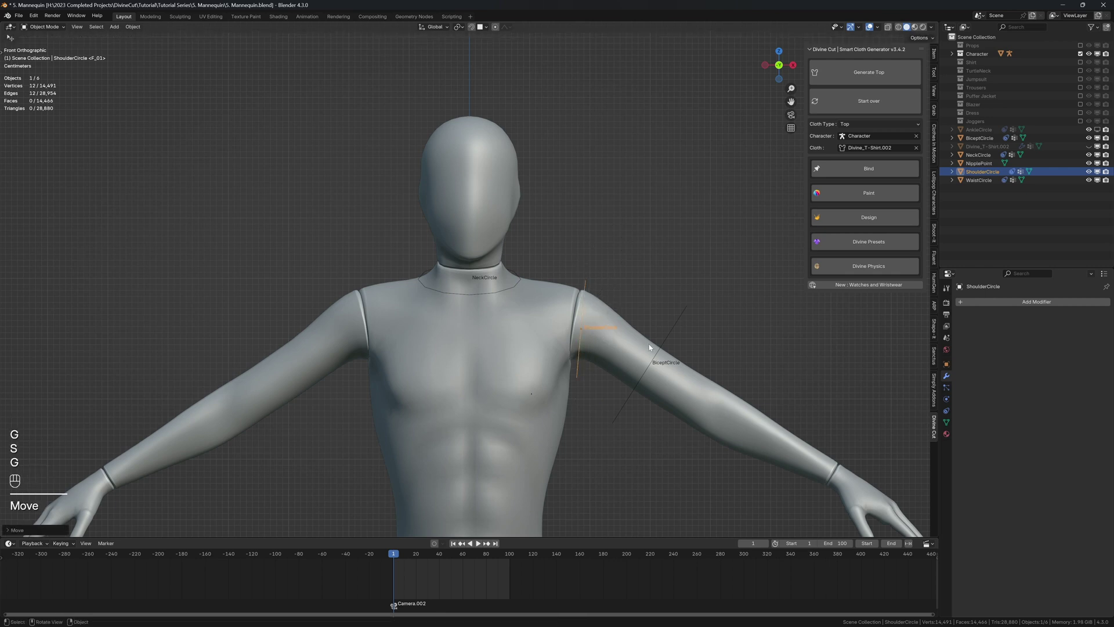
Move the BiceptCircle down to the wrist, then shrink and rotate it to sit across the arm
{"action": "left_click", "coordinate": [671, 331]}
{"action": "scroll", "coordinate": [650, 335], "scroll_direction": "down", "scroll_amount": 2}
{"action": "middle_click_drag", "start_coordinate": [644, 336], "coordinate": [600, 313], "text": "shift"}
{"action": "key", "text": "g"}
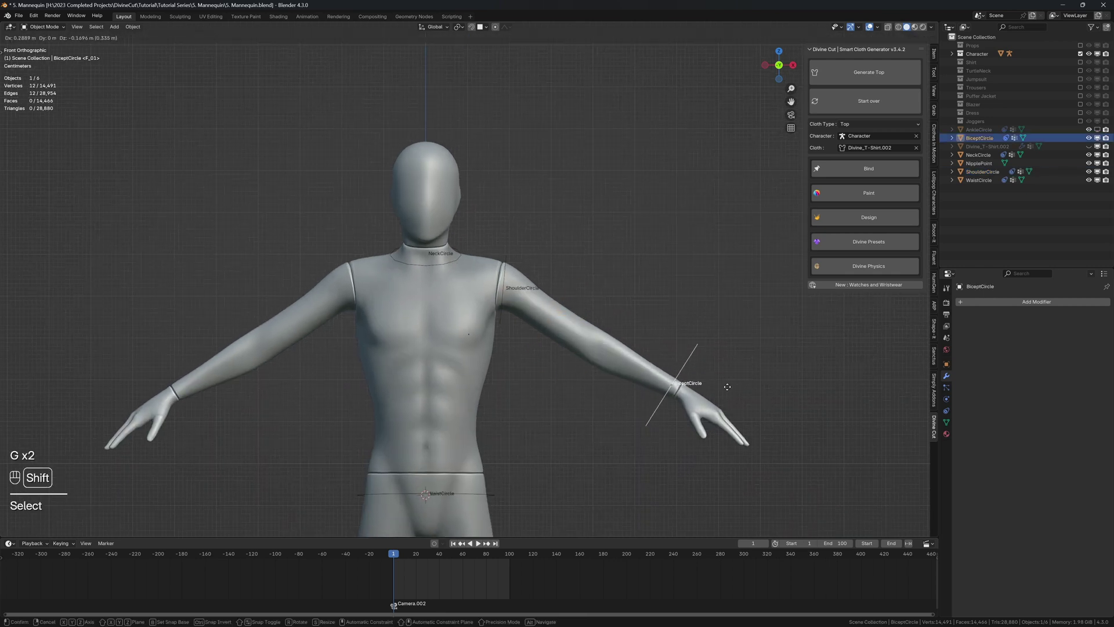
{"action": "left_click", "coordinate": [704, 395]}
{"action": "key", "text": "s"}
{"action": "left_click", "coordinate": [704, 393]}
{"action": "key", "text": "r"}
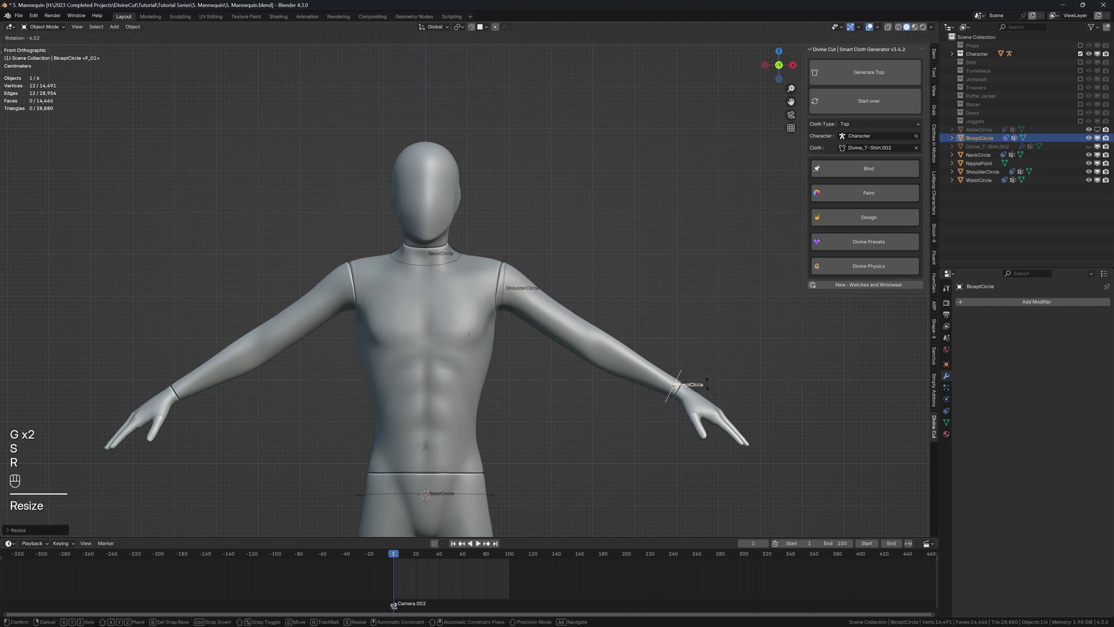
{"action": "left_click", "coordinate": [704, 392]}
{"action": "key", "text": "g"}
{"action": "left_click", "coordinate": [706, 388]}
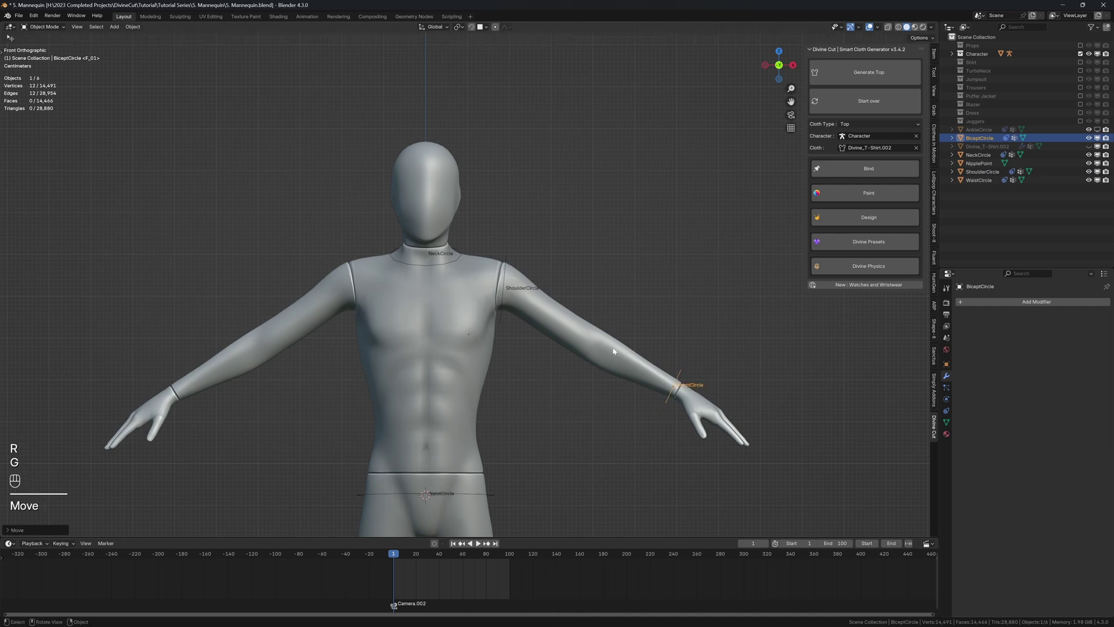
Move the BiceptCircle back up to the middle of the forearm and enlarge it slightly around the arm
{"action": "key", "text": "g"}
{"action": "key", "text": "s"}
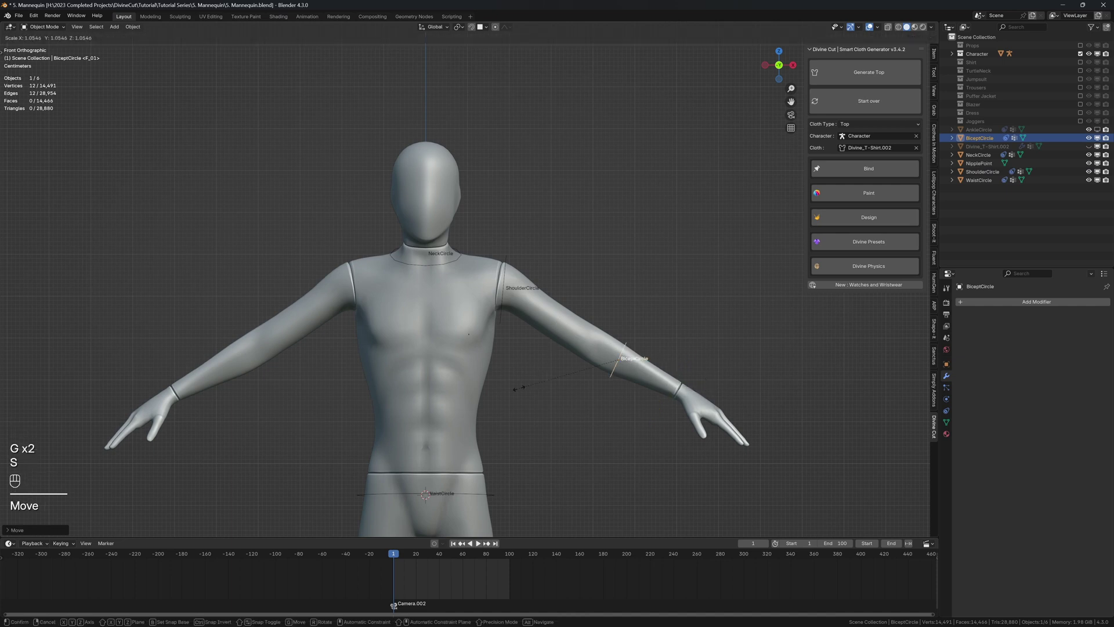
{"action": "left_click", "coordinate": [510, 397]}
{"action": "key", "text": "g"}
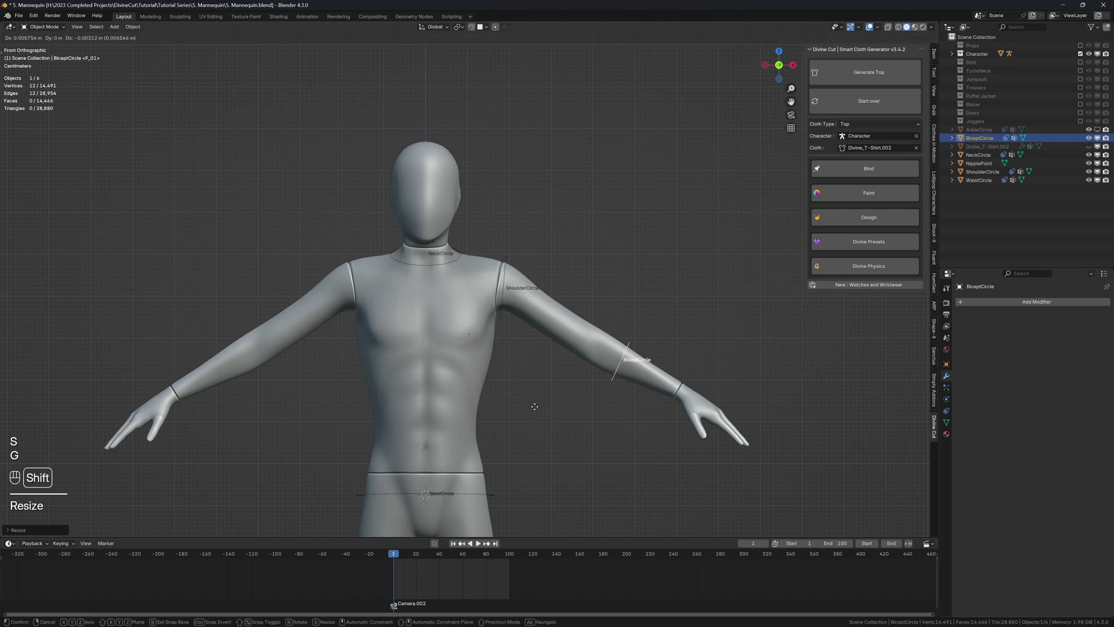
{"action": "left_click", "coordinate": [551, 409]}
{"action": "key", "text": "g"}
{"action": "left_click", "coordinate": [593, 392]}
Lower the WaistCircle vertically below the hip line and scale it around the hips, adjusting its depth along Y separately
{"action": "left_click", "coordinate": [495, 496]}
{"action": "key", "text": "g"}
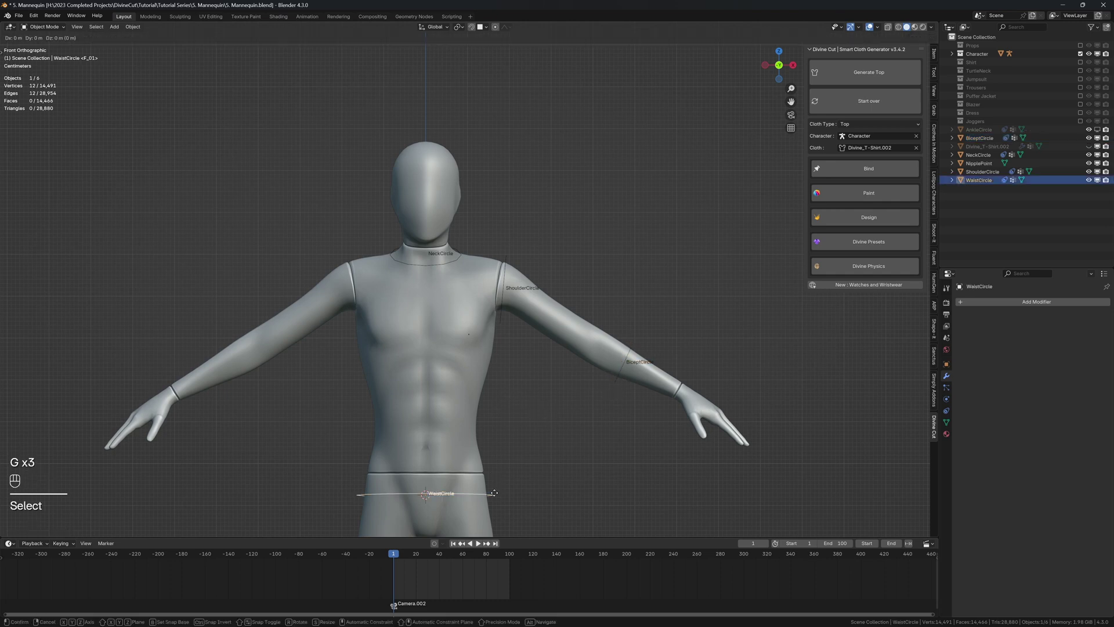
{"action": "key", "text": "g"}
{"action": "key", "text": "z"}
{"action": "left_click", "coordinate": [495, 502]}
{"action": "middle_click_drag", "start_coordinate": [473, 461], "coordinate": [504, 386]}
{"action": "scroll", "coordinate": [487, 479], "scroll_direction": "down", "scroll_amount": 2}
{"action": "key", "text": "s"}
{"action": "left_click", "coordinate": [518, 471]}
{"action": "key", "text": "s"}
{"action": "key", "text": "y"}
{"action": "left_click", "coordinate": [570, 437]}
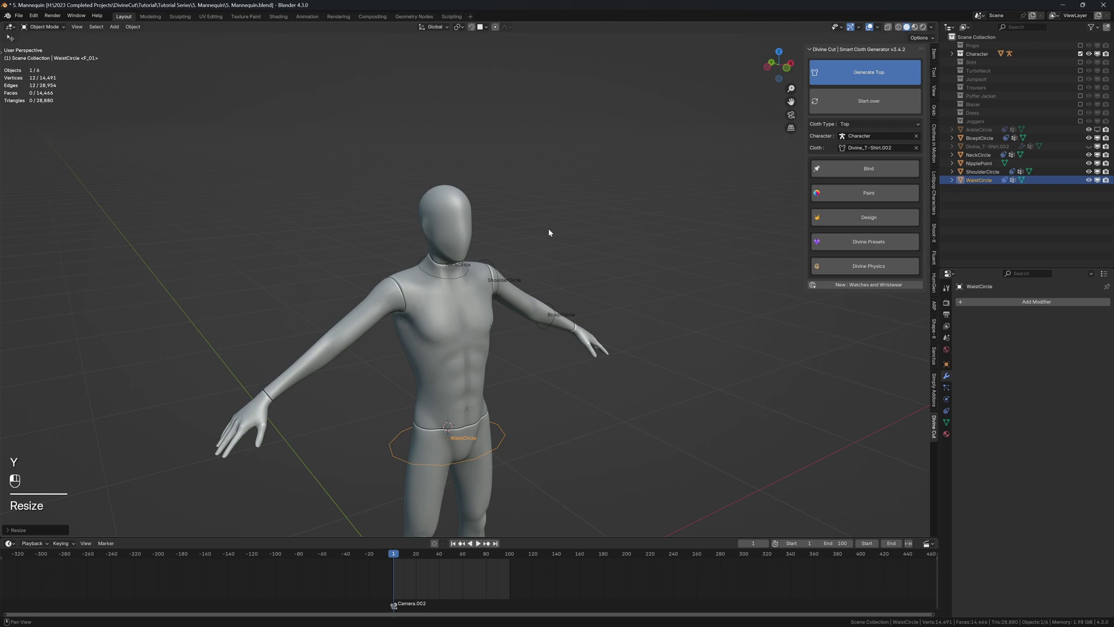
Generate the top, return to frame 1 and set the viewport's object colour to Random
{"action": "key", "text": "shift+space"}
{"action": "key", "text": "shift+Left"}
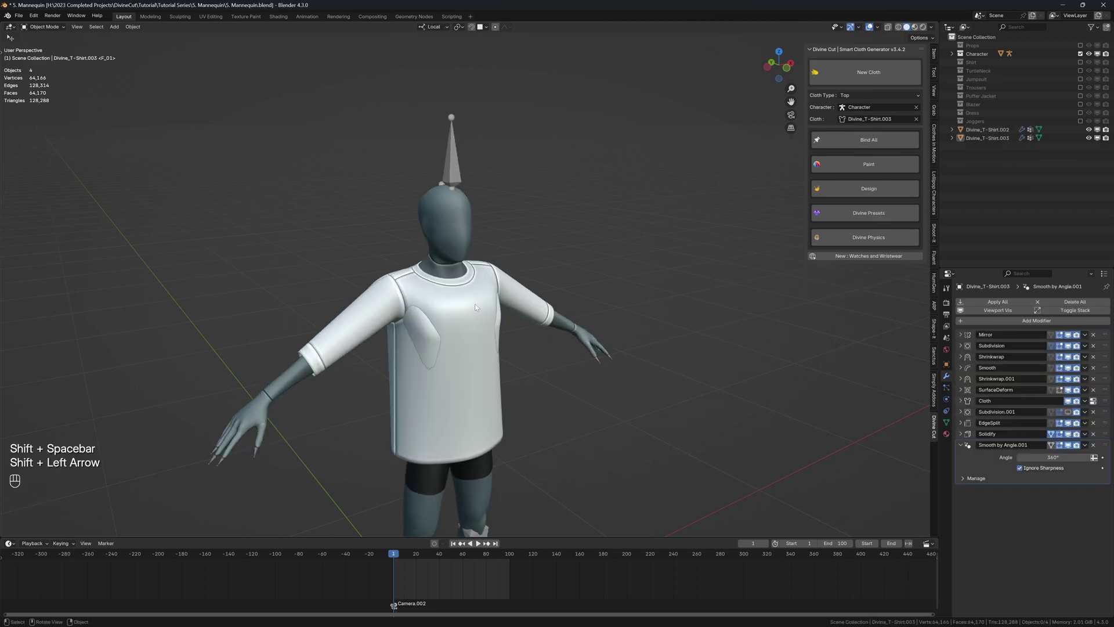
{"action": "left_click", "coordinate": [475, 304]}
{"action": "left_click", "coordinate": [932, 27]}
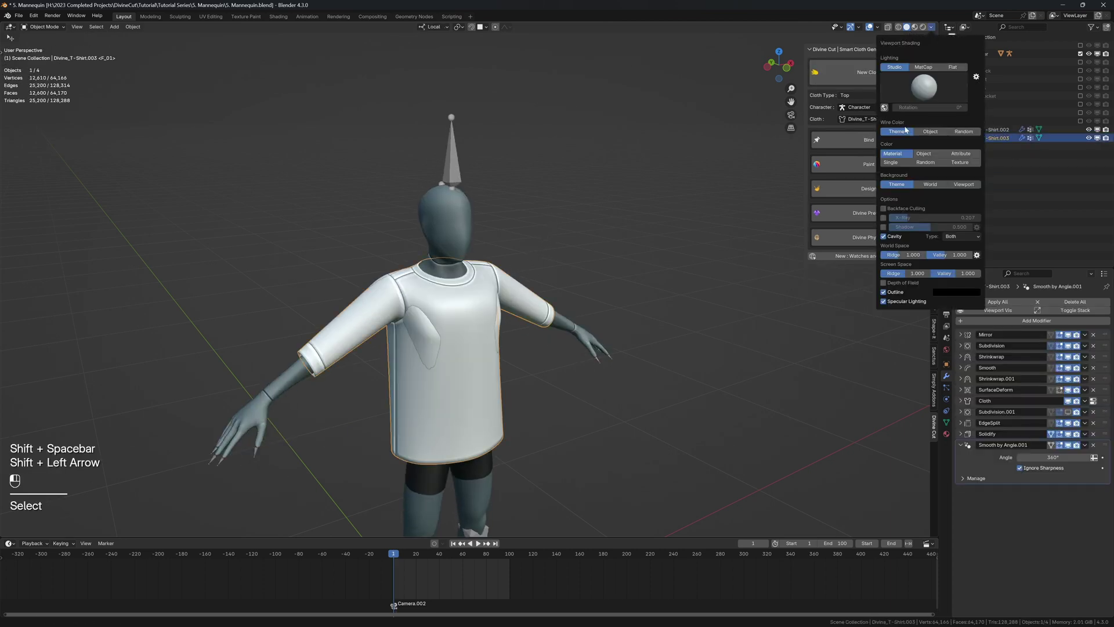
{"action": "left_click", "coordinate": [926, 163]}
{"action": "middle_click_drag", "start_coordinate": [580, 272], "coordinate": [534, 272]}
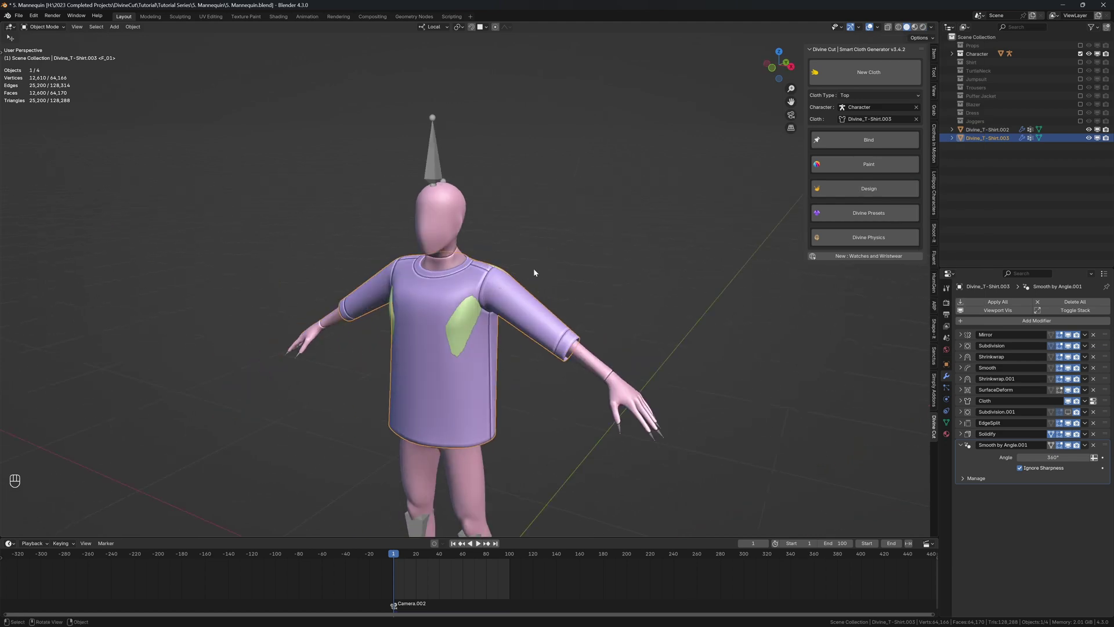
{"action": "mouse_move", "coordinate": [435, 317]}
{"action": "middle_mouse_down"}
{"action": "mouse_move", "coordinate": [367, 299]}
{"action": "mouse_move", "coordinate": [484, 318]}
{"action": "middle_mouse_up"}
Sculpt the new top's chest outward with the Inflate brush to cover the T-shirt poking through
{"action": "key", "text": "KP_3"}
{"action": "key", "text": "q"}
{"action": "left_click", "coordinate": [456, 308]}
{"action": "key", "text": "i"}
{"action": "scroll", "coordinate": [464, 342], "scroll_direction": "up", "scroll_amount": 3}
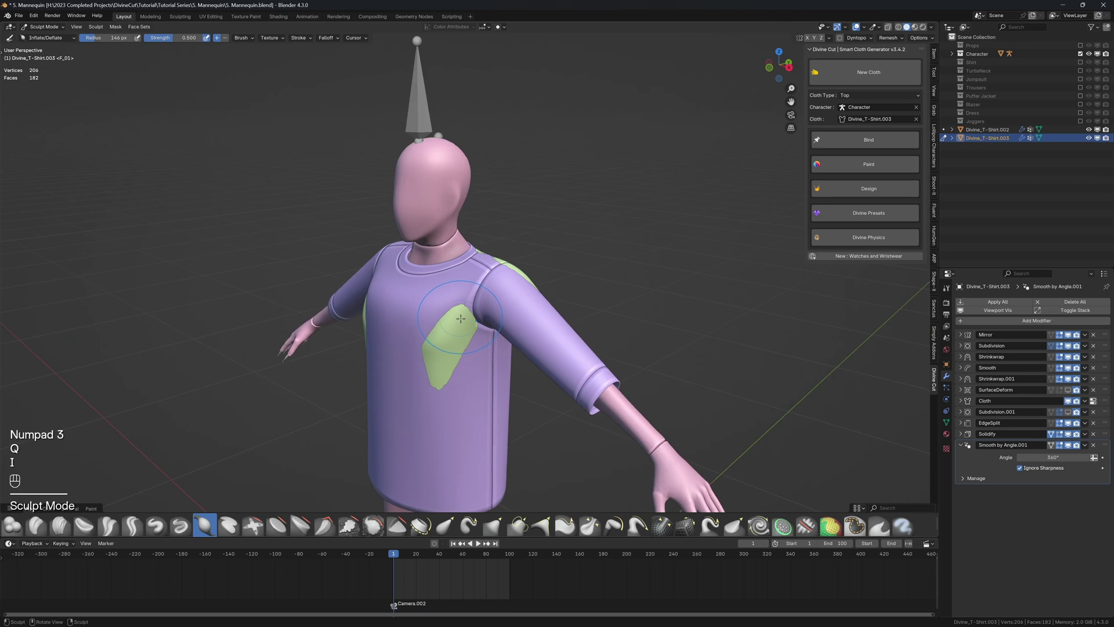
{"action": "left_click_drag", "start_coordinate": [444, 370], "coordinate": [435, 346]}
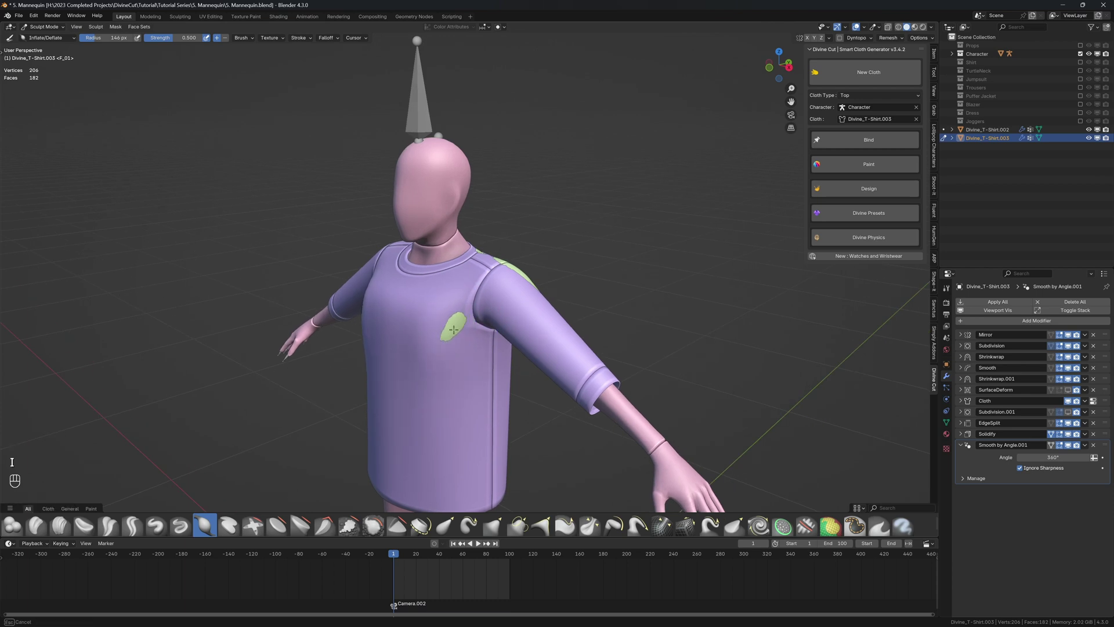
Reshape the top's upper profile with the Grab brush in wireframe side view, then restore solid shading
{"action": "key", "text": "KP_3"}
{"action": "key", "text": "z"}
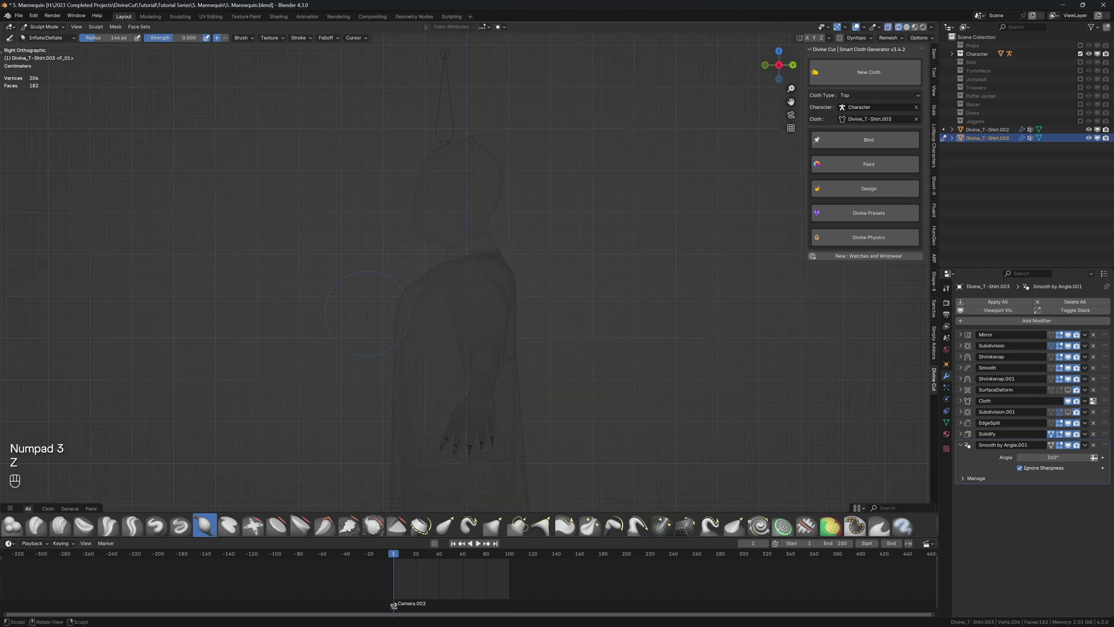
{"action": "key", "text": "g"}
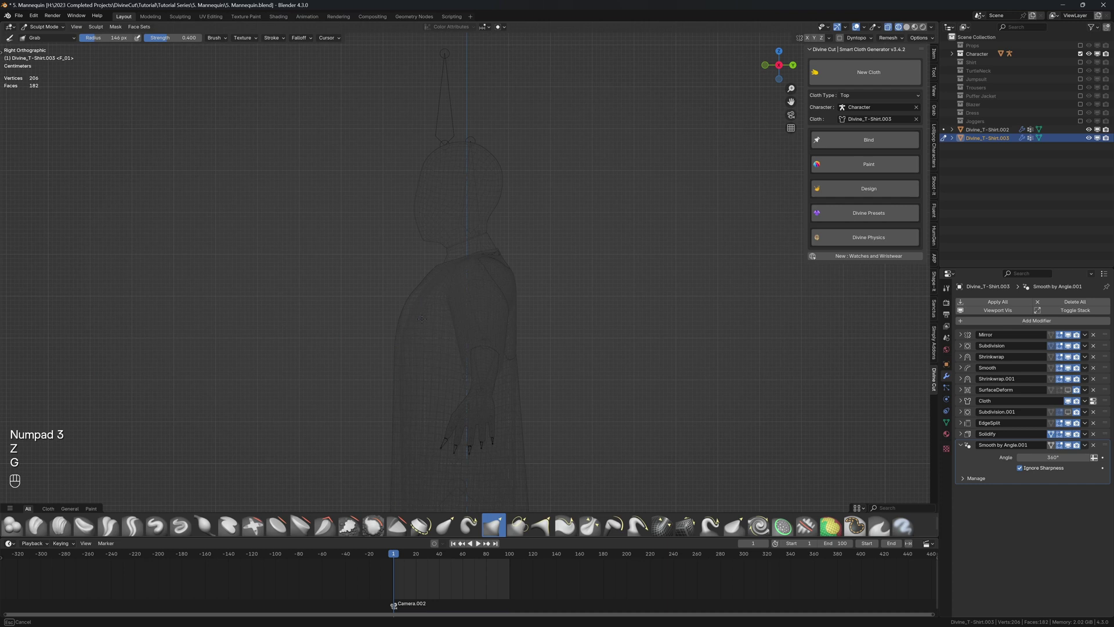
{"action": "key", "text": "z"}
{"action": "middle_click_drag", "start_coordinate": [559, 286], "coordinate": [485, 294]}
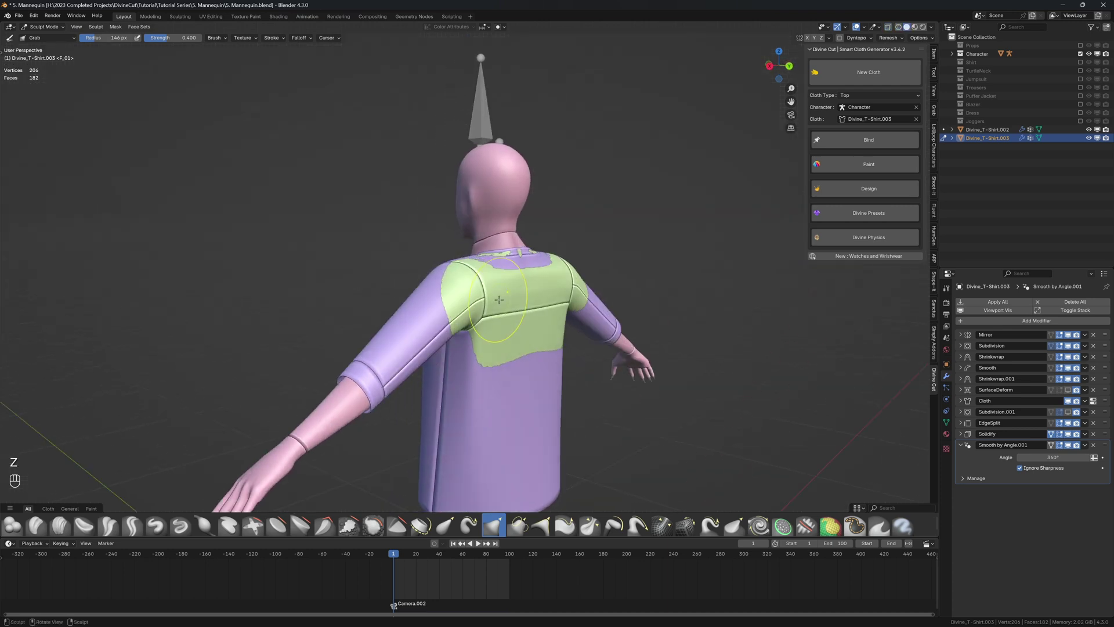
Inflate the top's upper back and shoulders over the inner T-shirt and return to Object Mode
{"action": "key", "text": "i"}
{"action": "mouse_move", "coordinate": [486, 293]}
{"action": "left_mouse_down"}
{"action": "mouse_move", "coordinate": [493, 266]}
{"action": "mouse_move", "coordinate": [481, 301]}
{"action": "mouse_move", "coordinate": [493, 336]}
{"action": "mouse_move", "coordinate": [522, 313]}
{"action": "mouse_move", "coordinate": [506, 283]}
{"action": "mouse_move", "coordinate": [533, 290]}
{"action": "mouse_move", "coordinate": [521, 253]}
{"action": "left_mouse_up"}
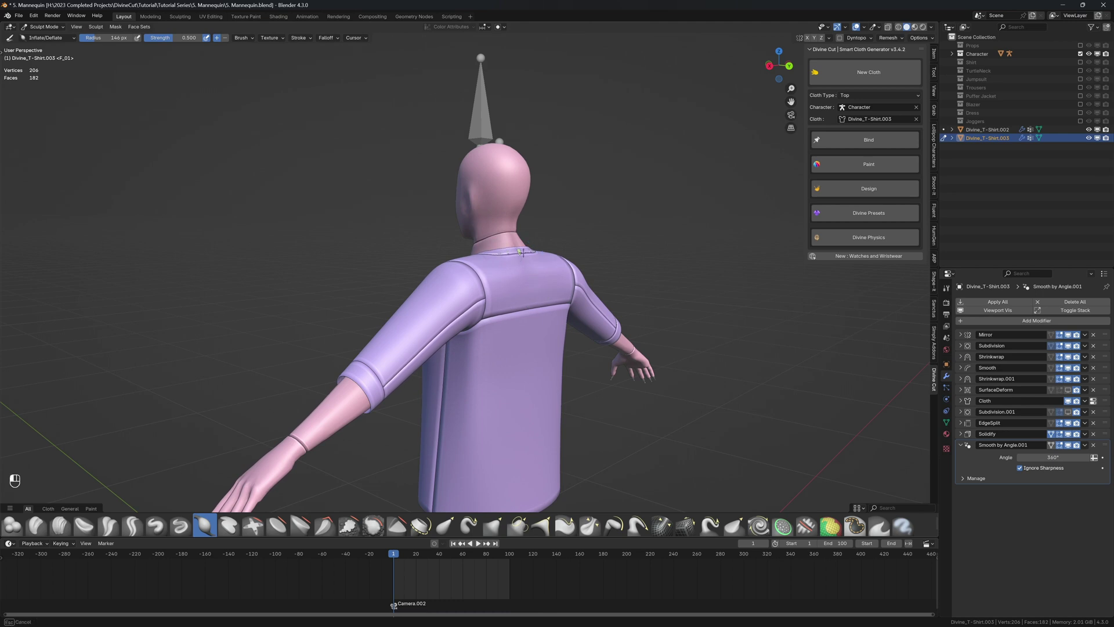
{"action": "mouse_move", "coordinate": [516, 253]}
{"action": "middle_mouse_down"}
{"action": "mouse_move", "coordinate": [689, 262]}
{"action": "mouse_move", "coordinate": [676, 264]}
{"action": "middle_mouse_up"}
{"action": "key", "text": "q"}
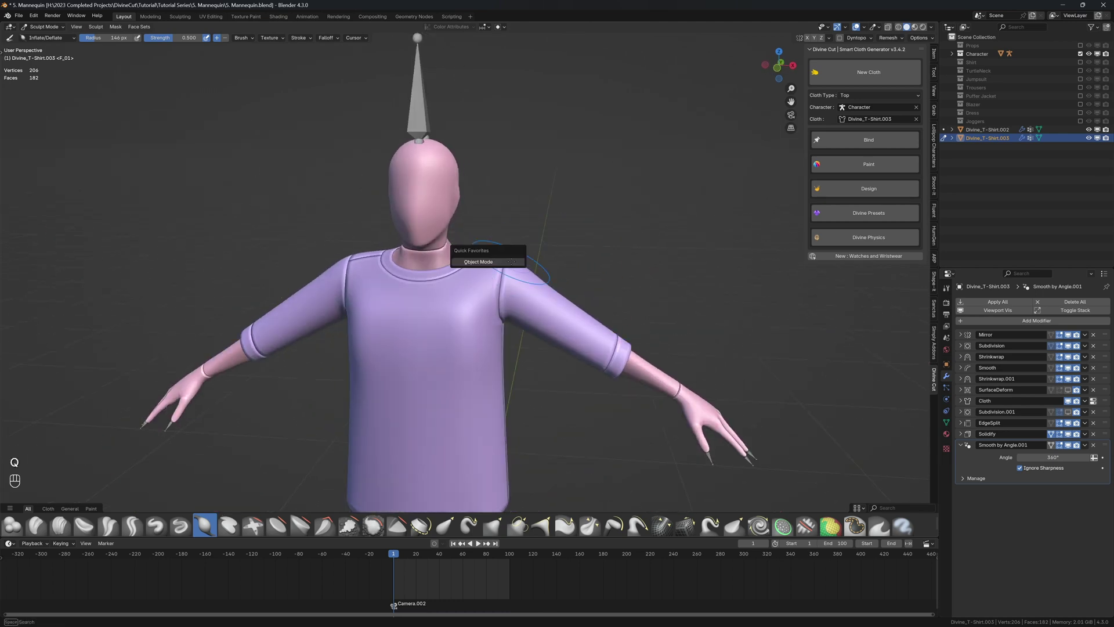
{"action": "left_click", "coordinate": [506, 262]}
{"action": "scroll", "coordinate": [498, 300], "scroll_direction": "down", "scroll_amount": 3}
{"action": "middle_click_drag", "start_coordinate": [498, 301], "coordinate": [525, 273]}
Turn the top into a corporate shirt with Divine Presets, preview its simulation and return to frame 1
{"action": "left_click", "coordinate": [836, 213]}
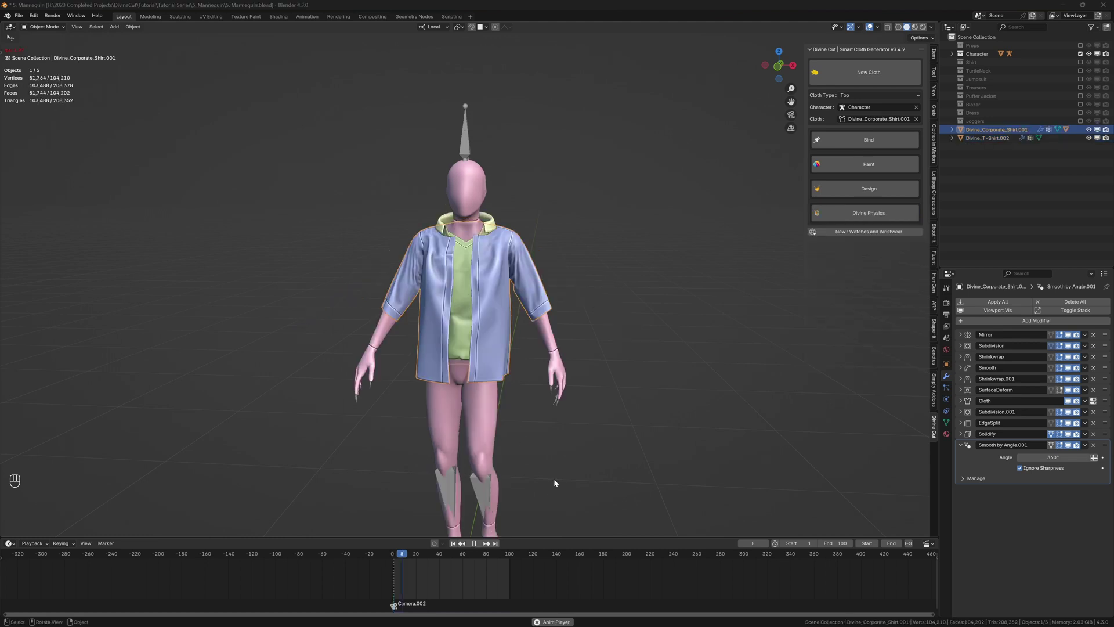
{"action": "key", "text": "shift+space"}
{"action": "left_click", "coordinate": [557, 396]}
{"action": "key", "text": "shift+Left"}
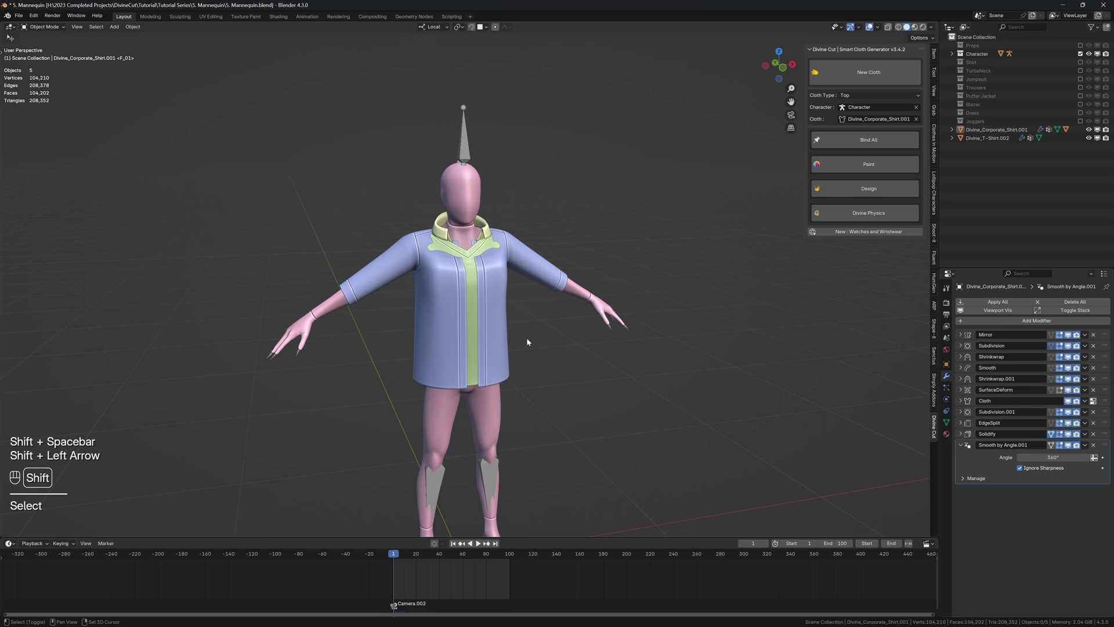
Play the corporate shirt's simulation in short bursts and examine its drape and collar from several angles
{"action": "key", "text": "shift+space"}
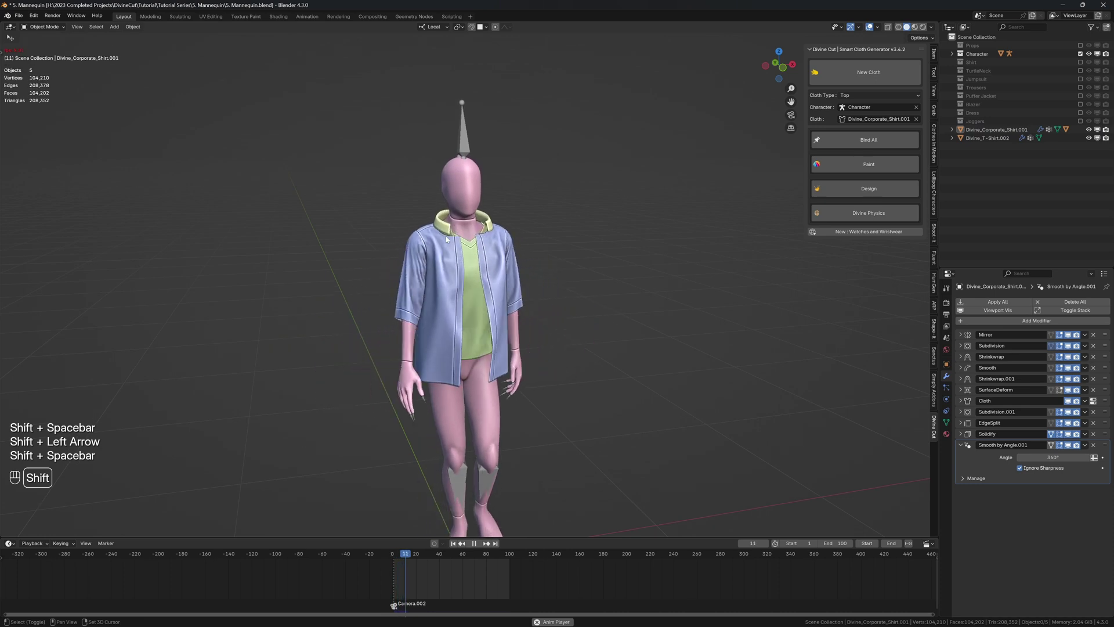
{"action": "key", "text": "shift+space"}
{"action": "middle_click_drag", "start_coordinate": [454, 229], "coordinate": [460, 254]}
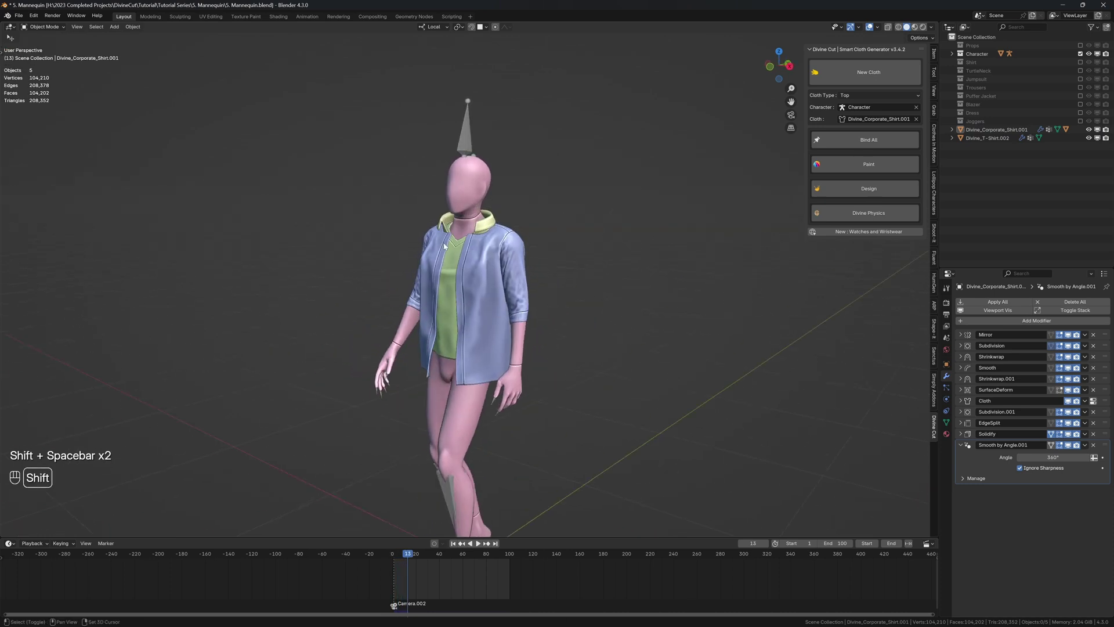
{"action": "key", "text": "shift+space"}
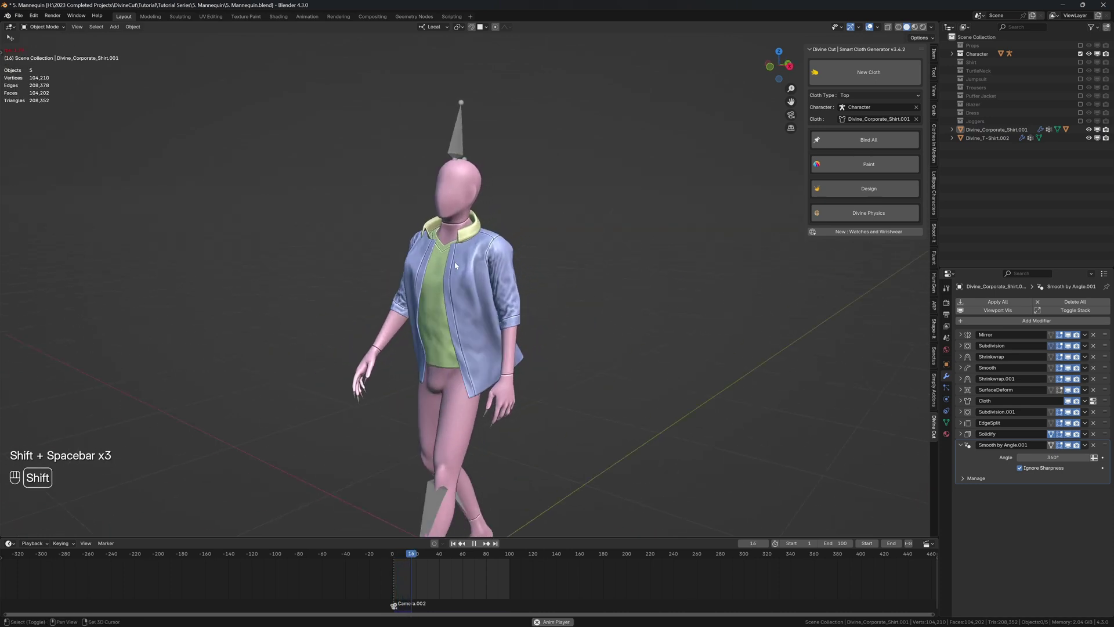
{"action": "key", "text": "shift+space"}
{"action": "middle_click_drag", "start_coordinate": [457, 267], "coordinate": [503, 247]}
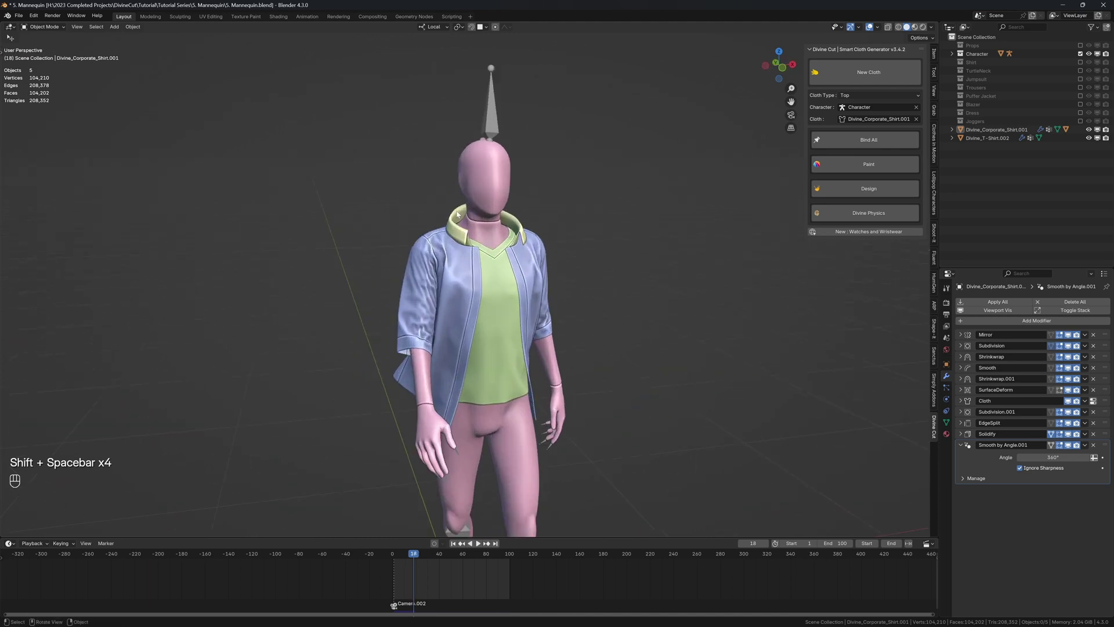
Select the shirt's collar, examine it from the back and return to frame 1
{"action": "left_click", "coordinate": [457, 214]}
{"action": "key", "text": "shift+alt+z"}
{"action": "key", "text": "shift+alt+z"}
{"action": "middle_click_drag", "start_coordinate": [457, 214], "coordinate": [521, 277]}
{"action": "key", "text": "shift+Left"}
Merge the two separate vertices at the collar's rear centre seam and bind the collar again
{"action": "key", "text": "Tab"}
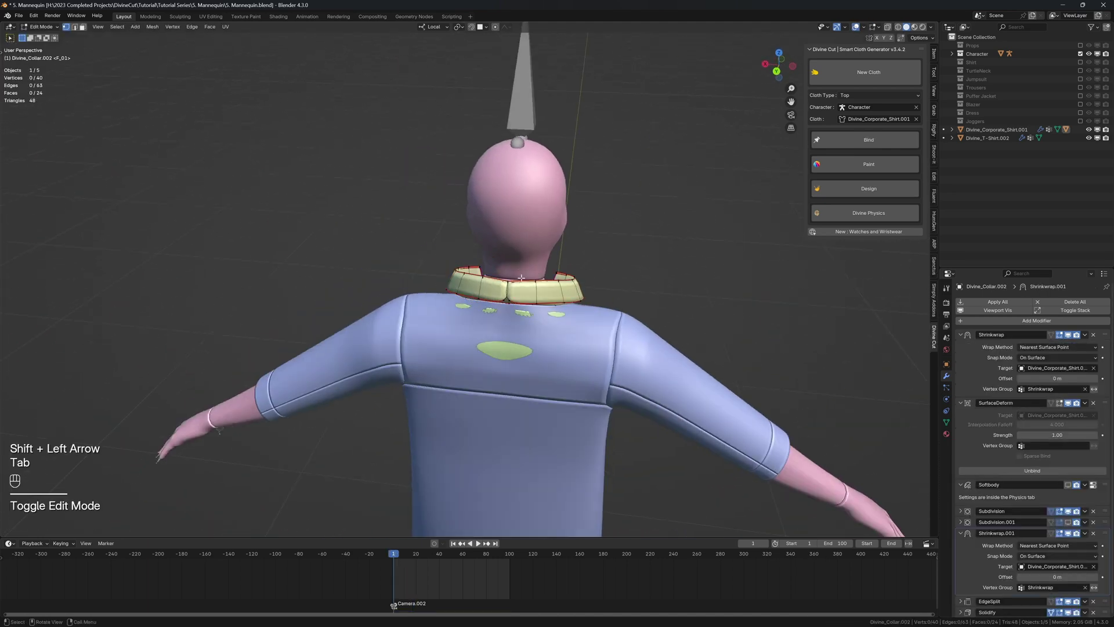
{"action": "scroll", "coordinate": [521, 277], "scroll_direction": "up", "scroll_amount": 2}
{"action": "left_click", "coordinate": [533, 285]}
{"action": "scroll", "coordinate": [534, 286], "scroll_direction": "up", "scroll_amount": 1}
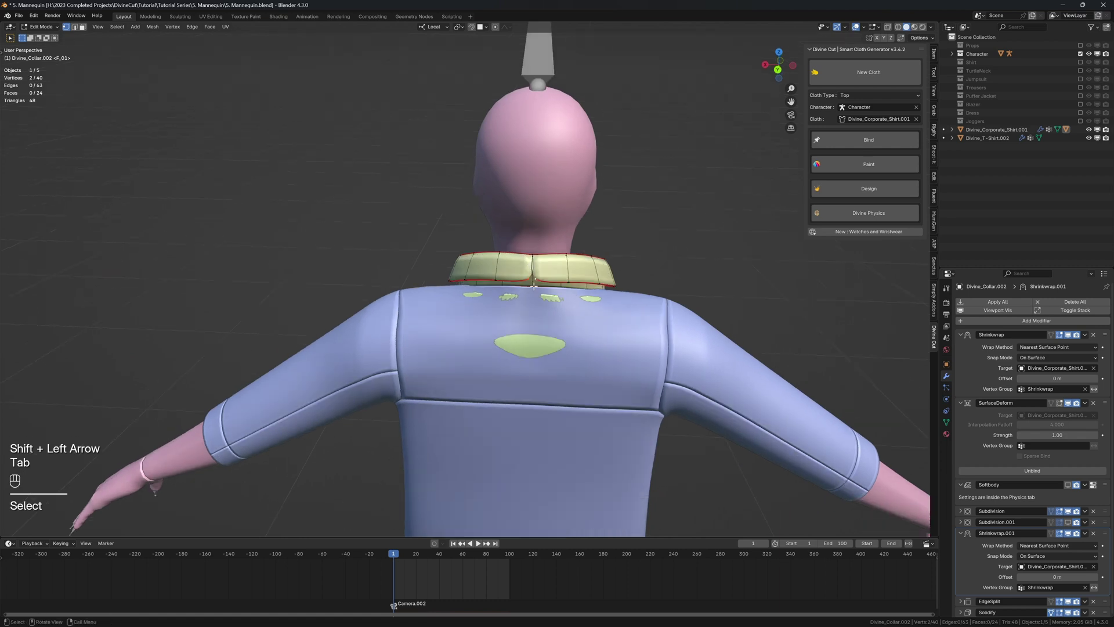
{"action": "scroll", "coordinate": [533, 286], "scroll_direction": "up", "scroll_amount": 3}
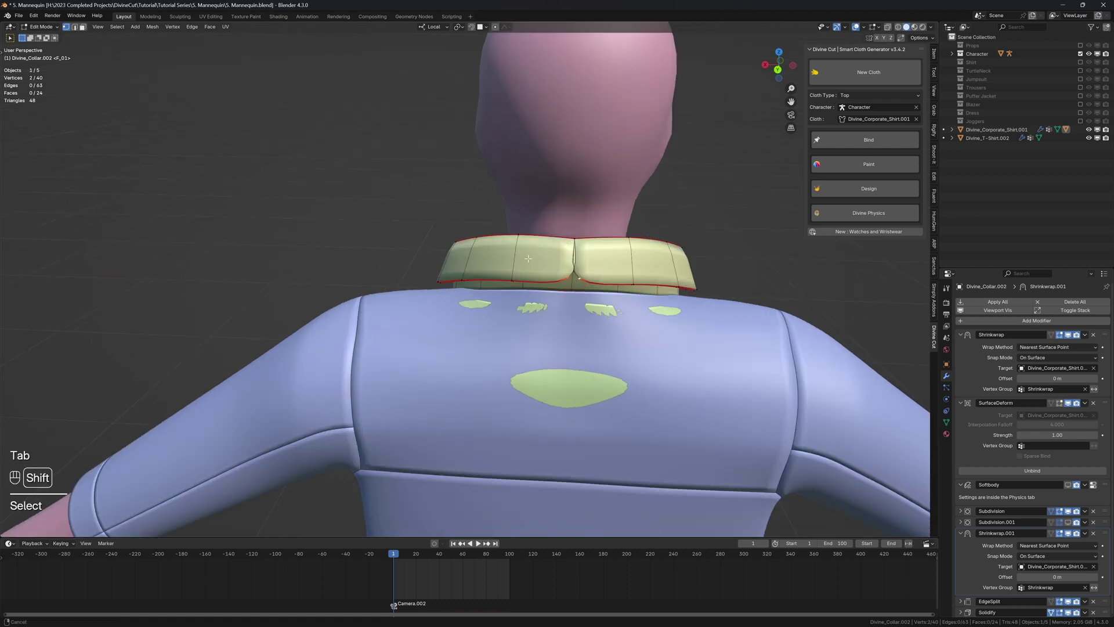
{"action": "key", "text": "m"}
{"action": "left_click", "coordinate": [551, 282]}
{"action": "middle_click_drag", "start_coordinate": [551, 281], "coordinate": [507, 273]}
{"action": "key", "text": "Tab"}
{"action": "left_click", "coordinate": [869, 139]}
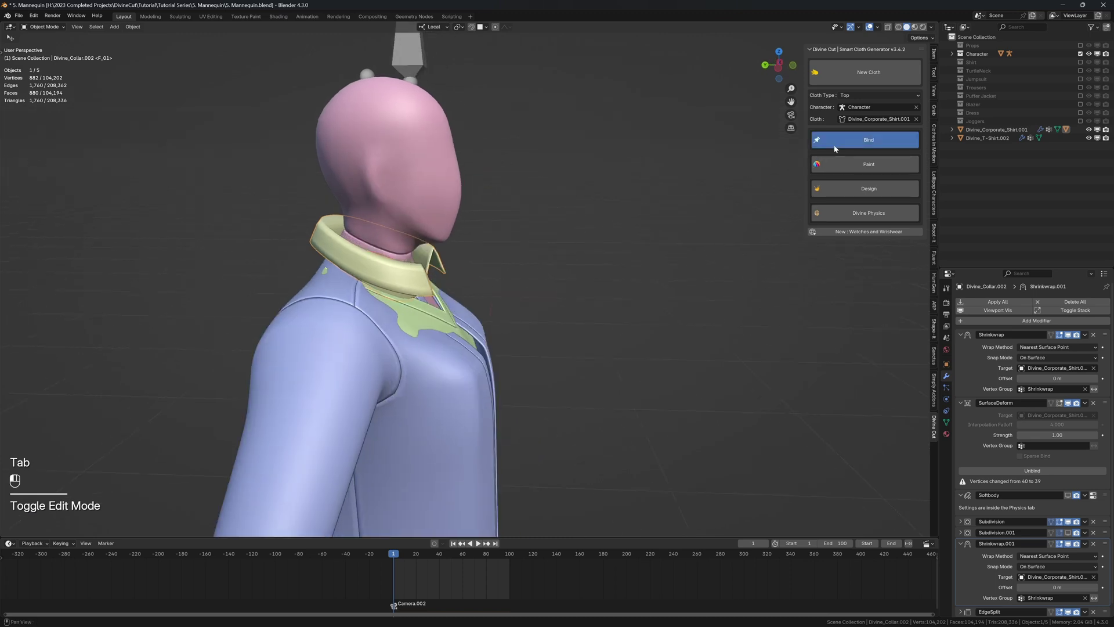
Collapse the collar's modifiers, play the simulation in short bursts to check both garments, and return to frame 1
{"action": "left_click_drag", "start_coordinate": [961, 405], "coordinate": [961, 335]}
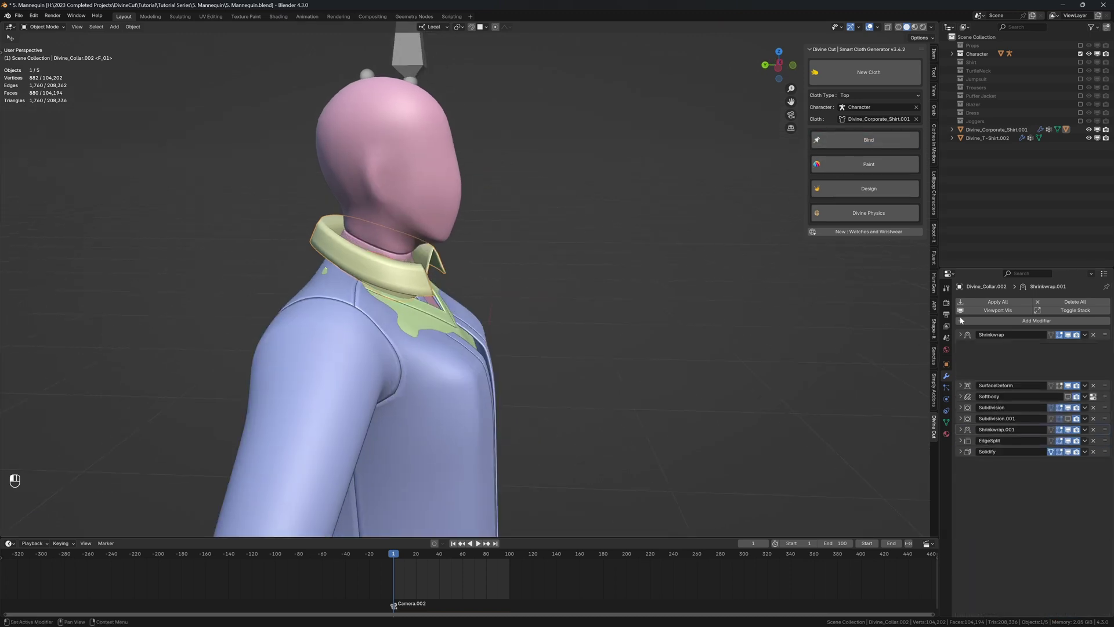
{"action": "middle_click_drag", "start_coordinate": [661, 324], "coordinate": [539, 329]}
{"action": "scroll", "coordinate": [503, 335], "scroll_direction": "down", "scroll_amount": 4}
{"action": "key", "text": "shift+space"}
{"action": "key", "text": "shift+space"}
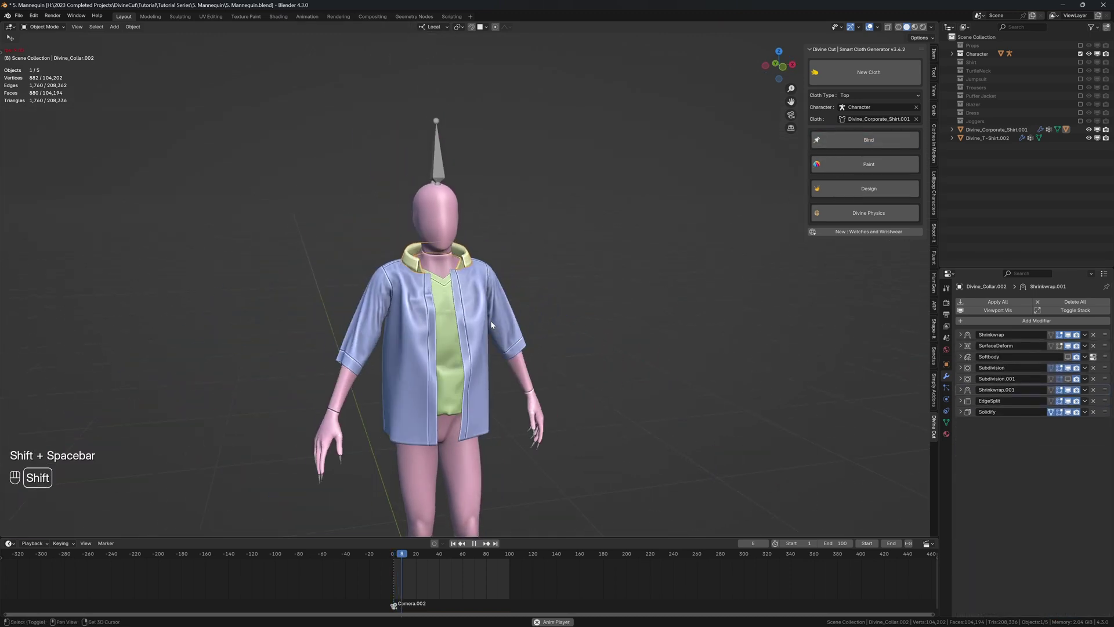
{"action": "left_click", "coordinate": [451, 308]}
{"action": "key", "text": "shift+space"}
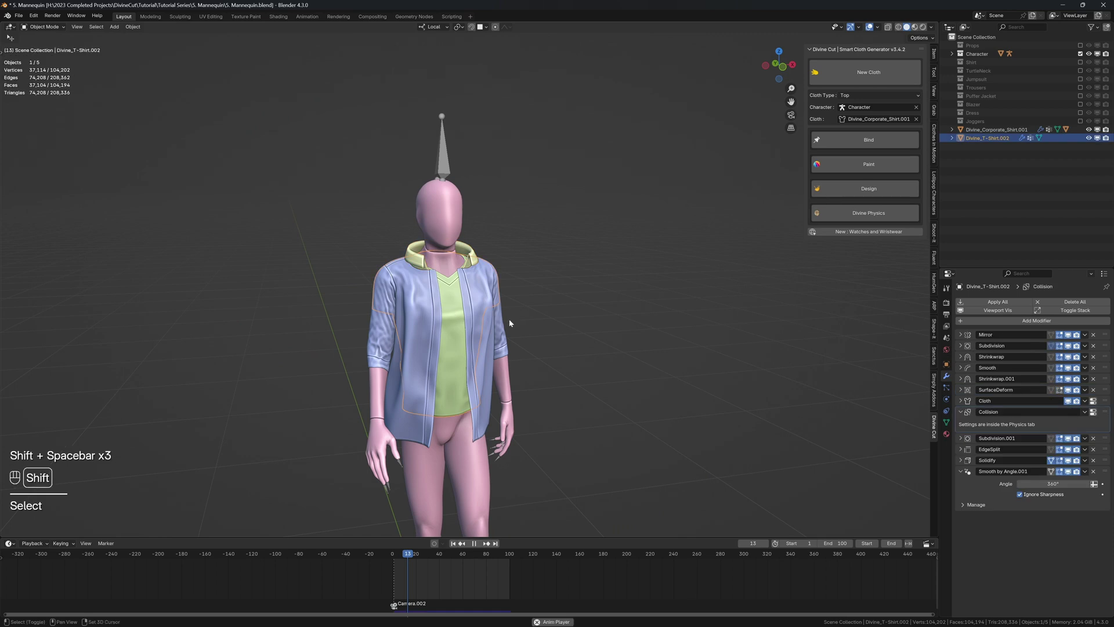
{"action": "key", "text": "shift+space"}
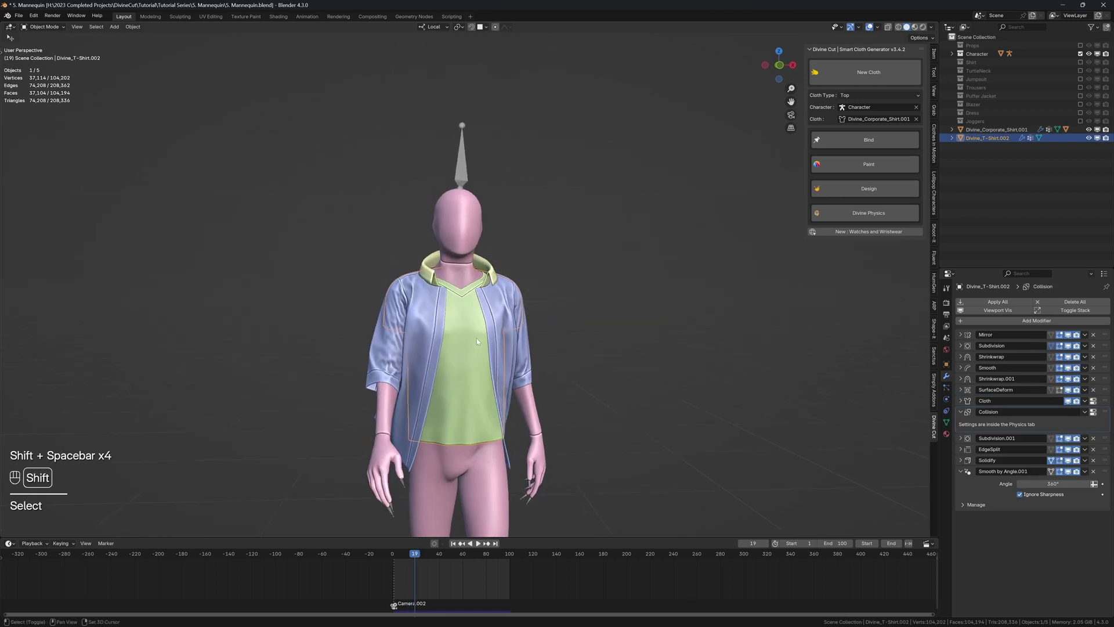
{"action": "key", "text": "shift+Left"}
Turn on collision for the inner V-neck T-shirt using Divine Cut's Toggle Collision
{"action": "scroll", "coordinate": [453, 327], "scroll_direction": "up", "scroll_amount": 2}
{"action": "middle_click_drag", "start_coordinate": [428, 320], "coordinate": [447, 313]}
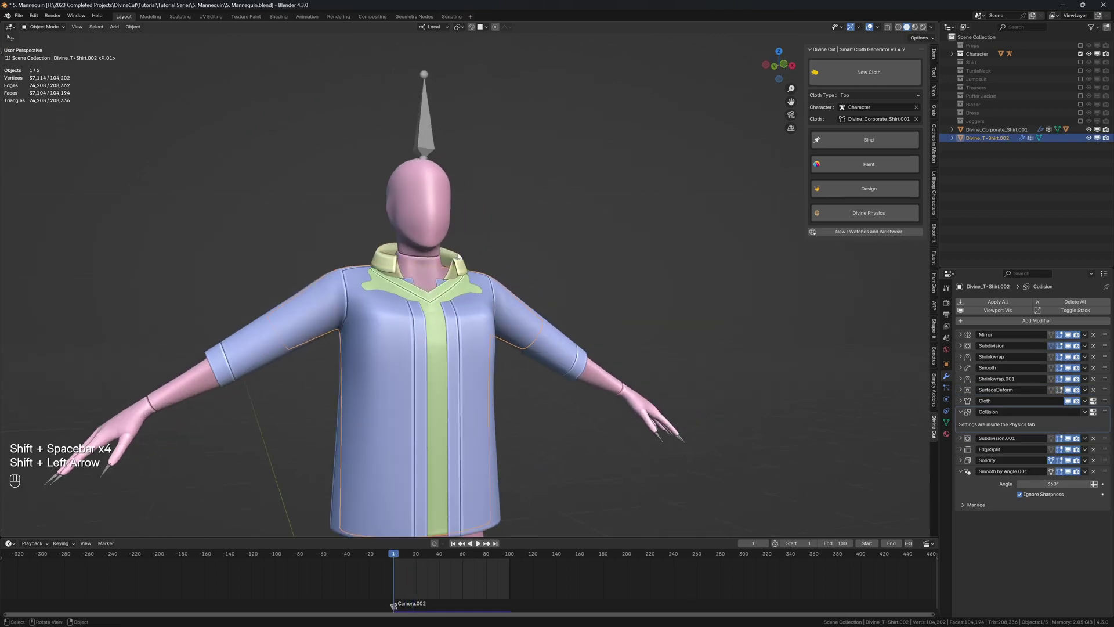
{"action": "left_click", "coordinate": [430, 318]}
{"action": "left_click", "coordinate": [858, 189]}
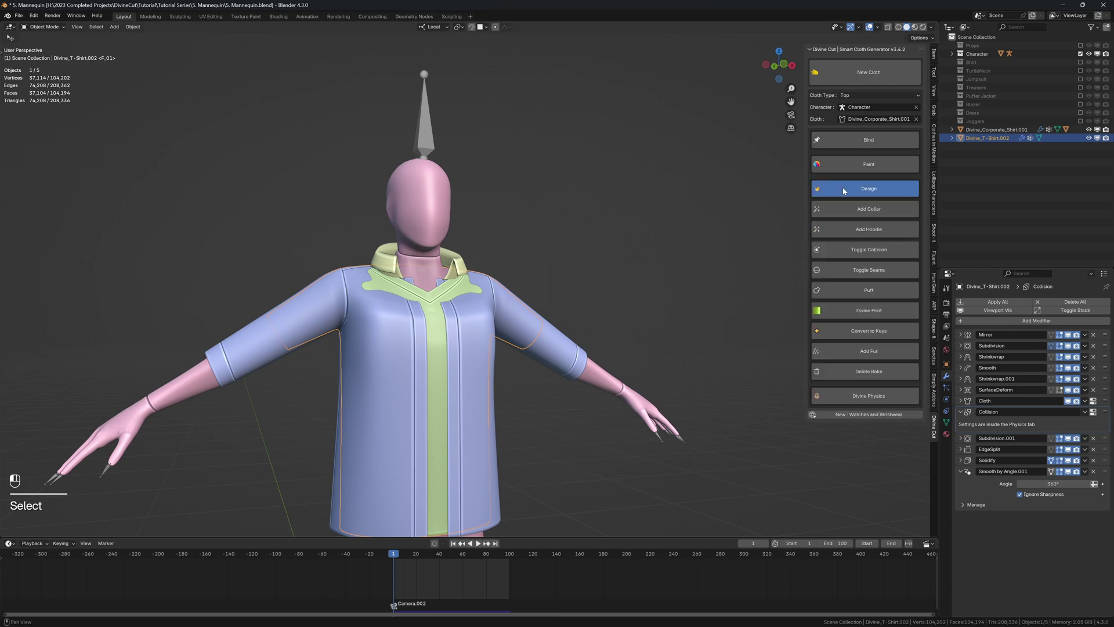
{"action": "left_click", "coordinate": [862, 250]}
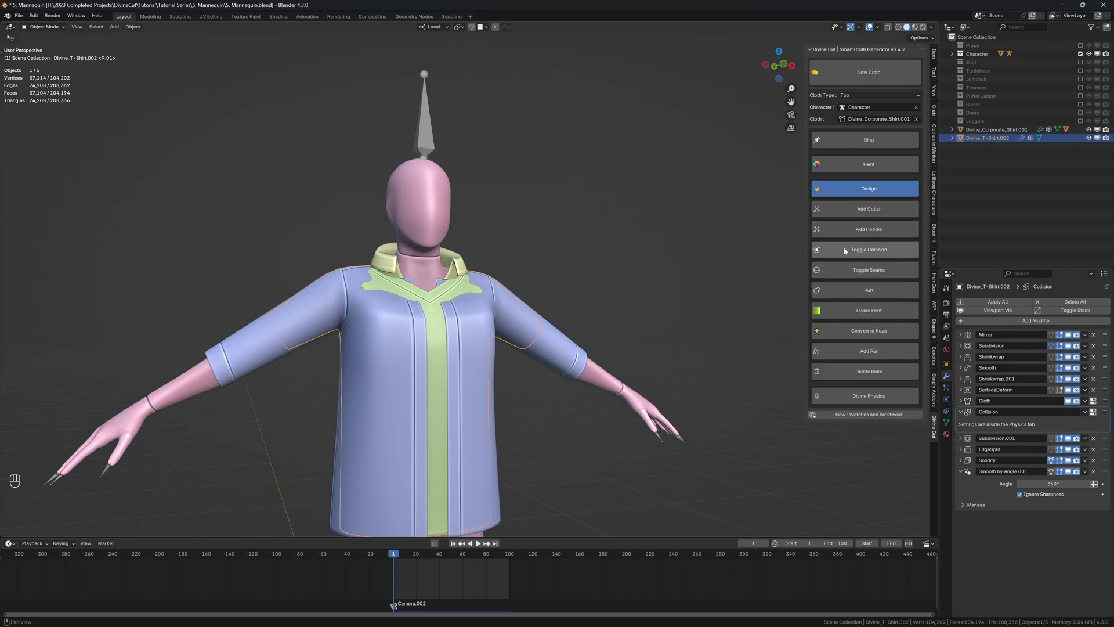
{"action": "left_click", "coordinate": [845, 250]}
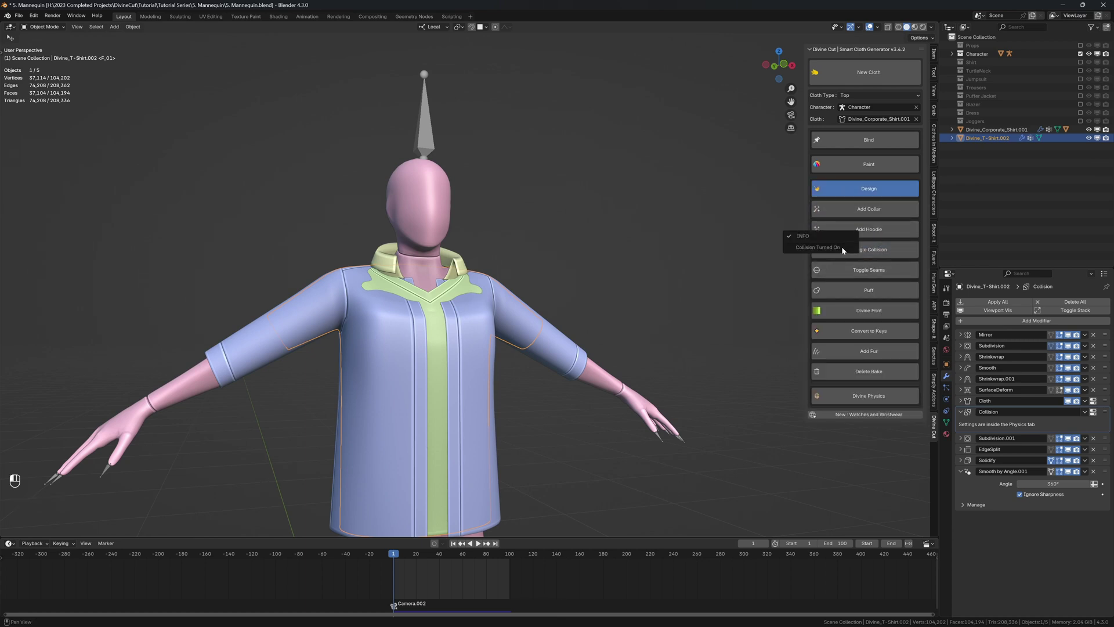
Select the corporate shirt, play its simulation over the T-shirt in short bursts, examine the drape without overlays and return to frame 1
{"action": "left_click", "coordinate": [387, 292]}
{"action": "scroll", "coordinate": [406, 313], "scroll_direction": "down", "scroll_amount": 3}
{"action": "key", "text": "shift+space"}
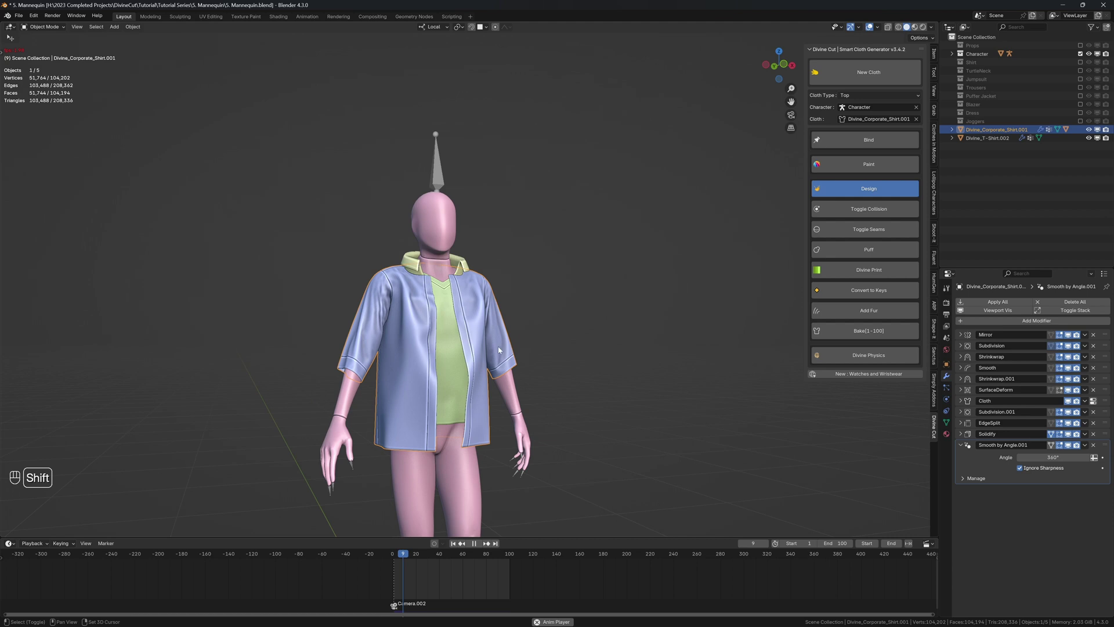
{"action": "key", "text": "shift+space"}
{"action": "key", "text": "shift+space"}
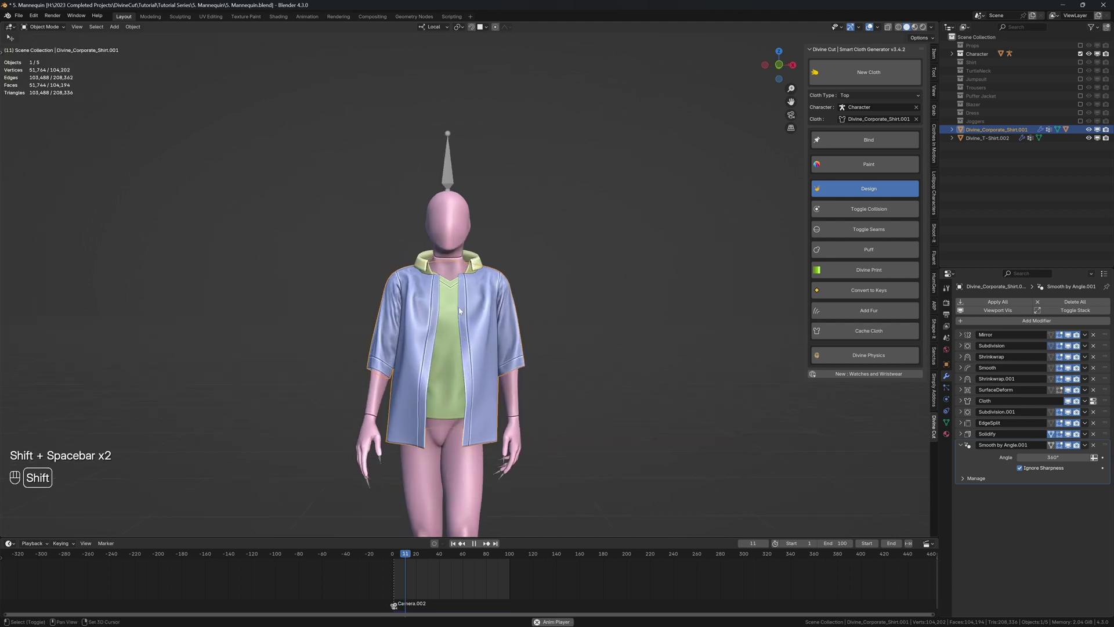
{"action": "key", "text": "shift+space"}
{"action": "key", "text": "shift+alt+z"}
{"action": "middle_click_drag", "start_coordinate": [491, 313], "coordinate": [464, 319]}
{"action": "scroll", "coordinate": [463, 332], "scroll_direction": "down", "scroll_amount": 1}
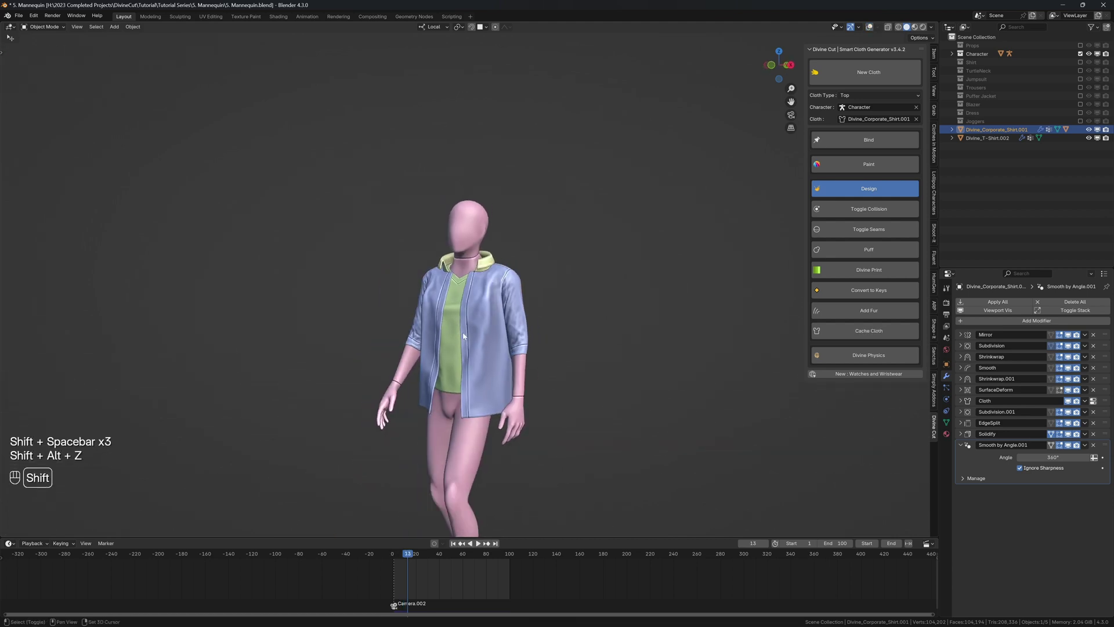
{"action": "key", "text": "shift+space"}
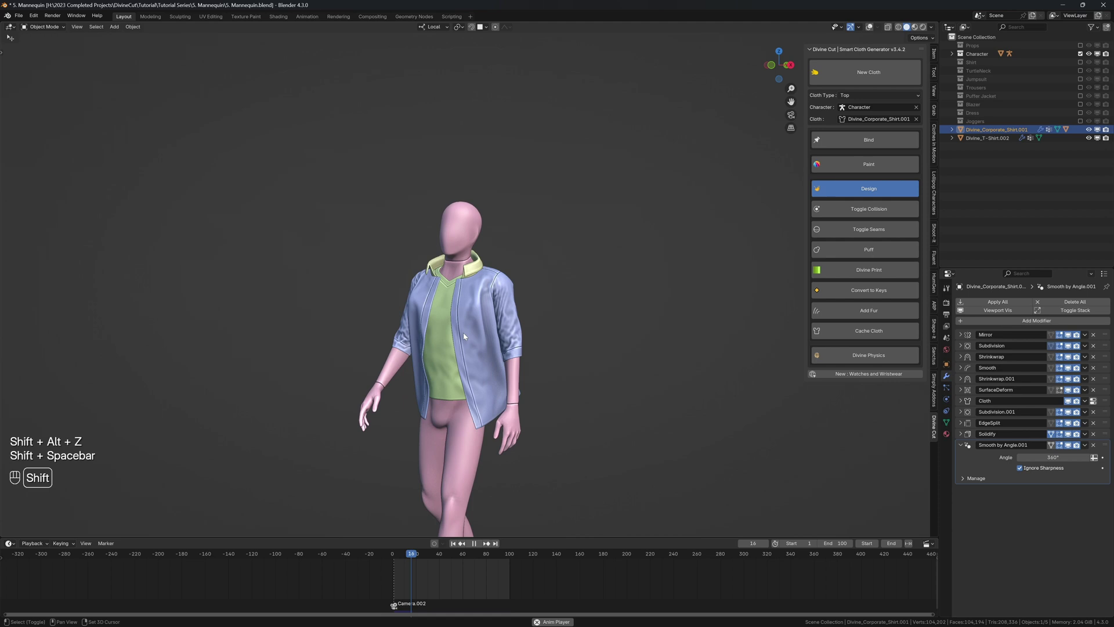
{"action": "key", "text": "shift+space"}
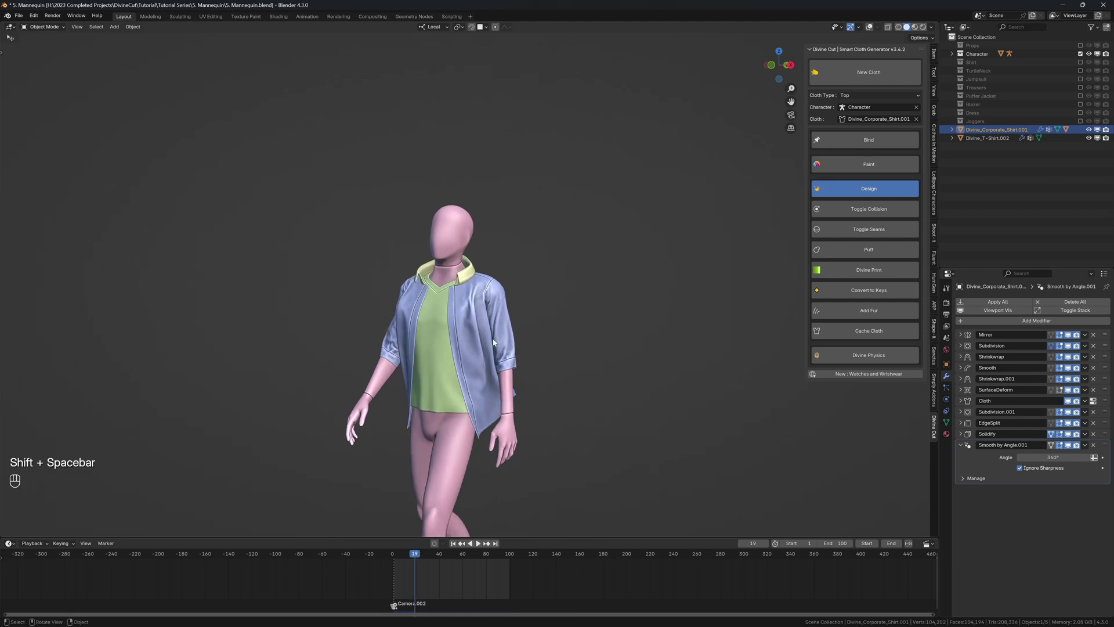
{"action": "key", "text": "shift+Left"}
{"action": "middle_click_drag", "start_coordinate": [501, 343], "coordinate": [525, 329]}
{"action": "key", "text": "shift+alt+z"}
Duplicate the face loop at the corporate shirt's sleeve ends and separate the copy into its own cuff object
{"action": "left_click", "coordinate": [540, 316]}
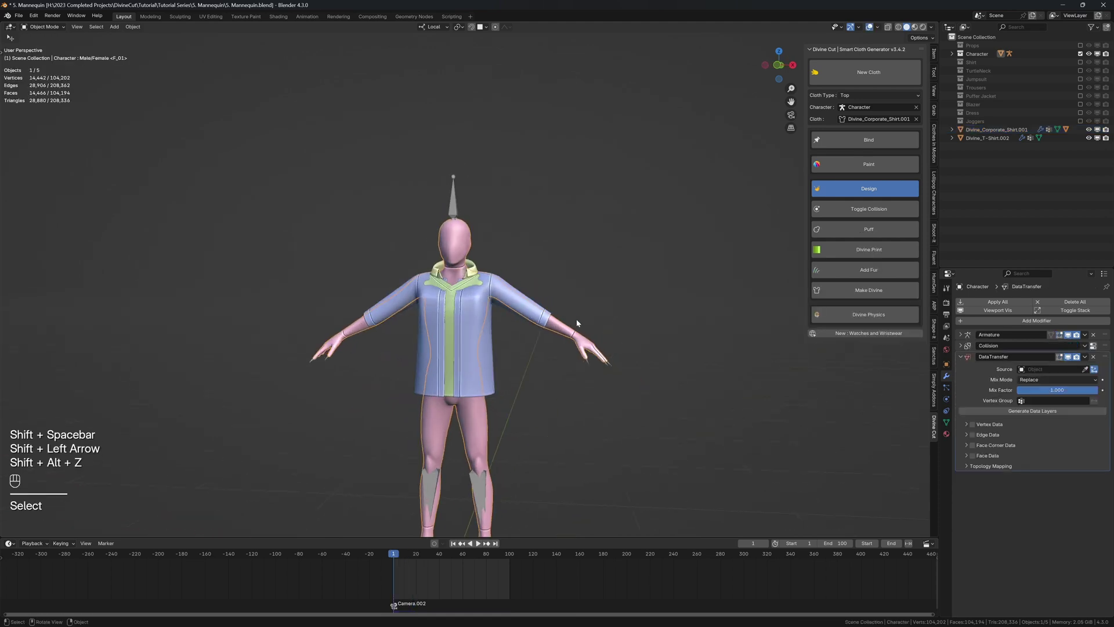
{"action": "key", "text": "KP_1"}
{"action": "key", "text": "KP_1"}
{"action": "scroll", "coordinate": [537, 307], "scroll_direction": "up", "scroll_amount": 5}
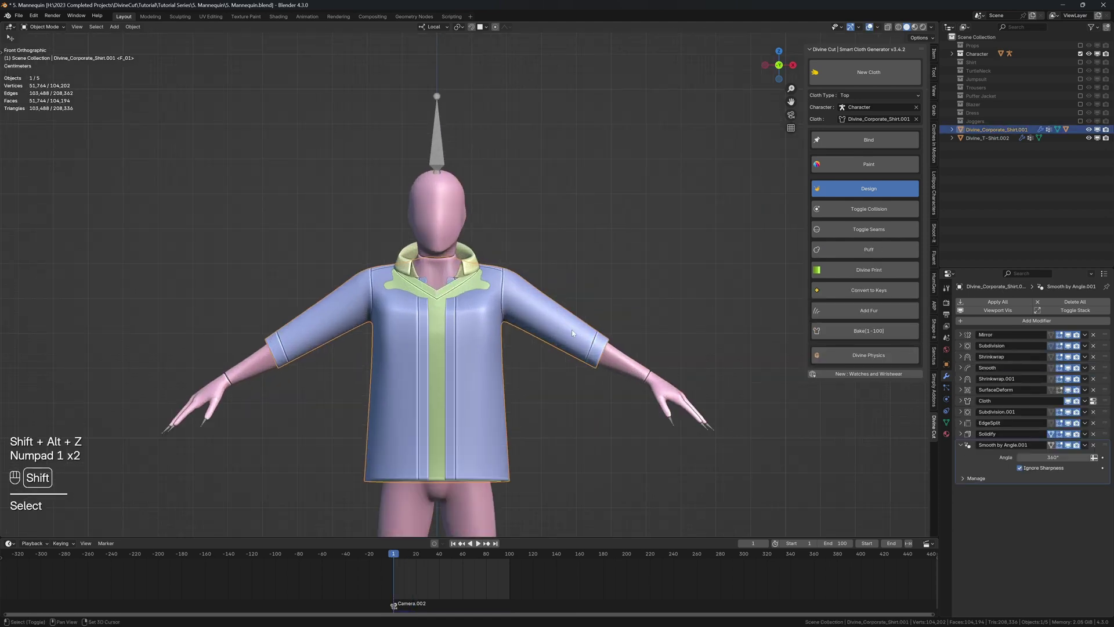
{"action": "key", "text": "Tab"}
{"action": "key", "text": "3"}
{"action": "left_click", "coordinate": [527, 317], "text": "alt"}
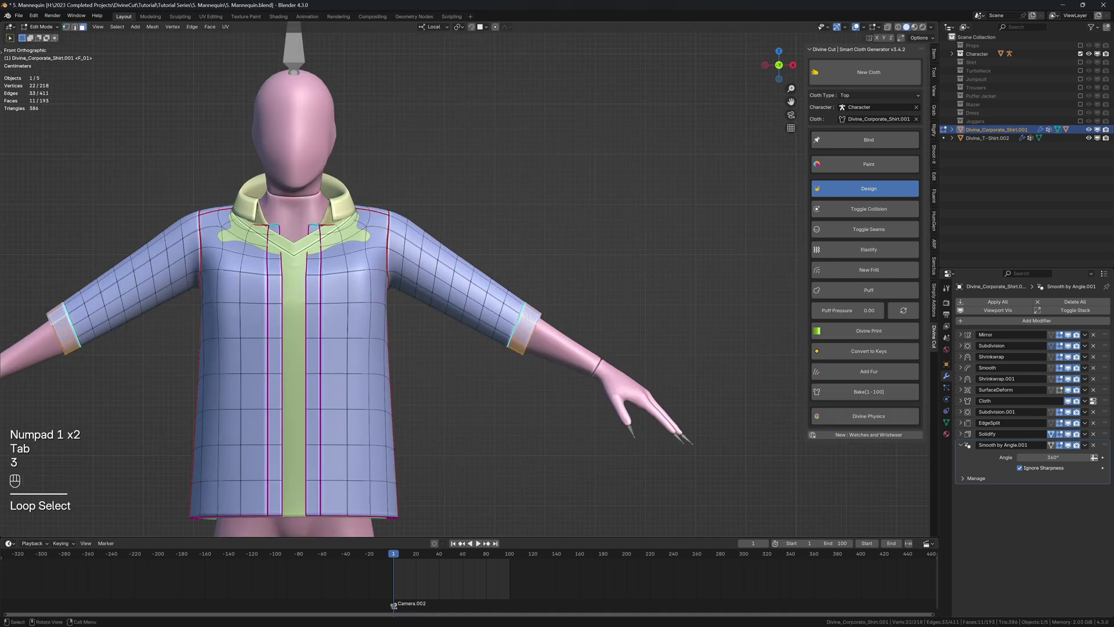
{"action": "middle_click_drag", "start_coordinate": [527, 329], "coordinate": [513, 297]}
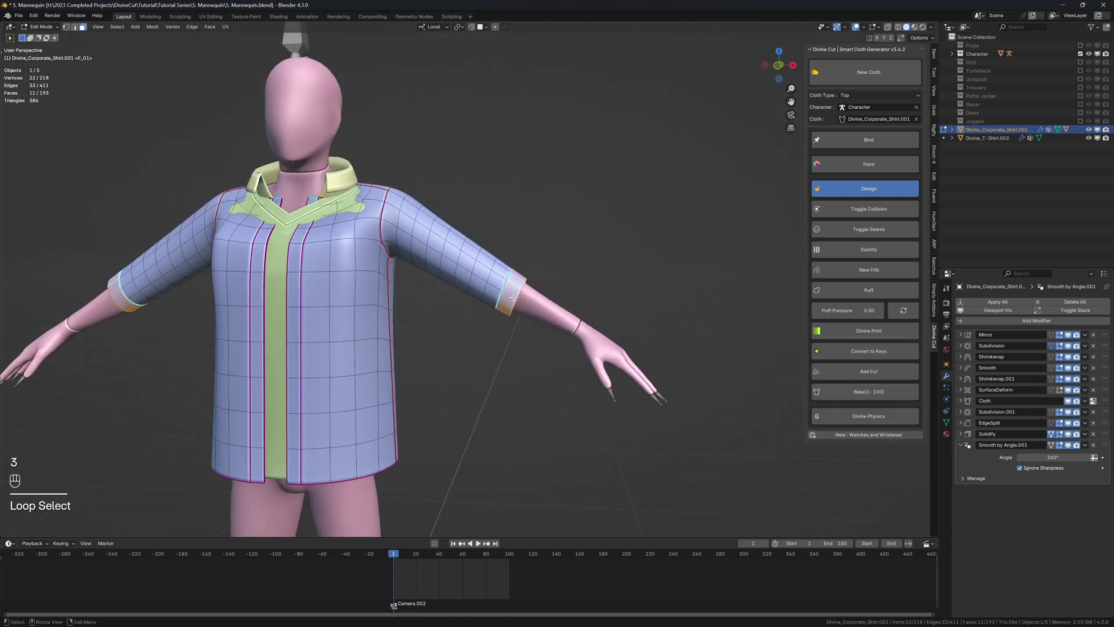
{"action": "key", "text": "shift+d"}
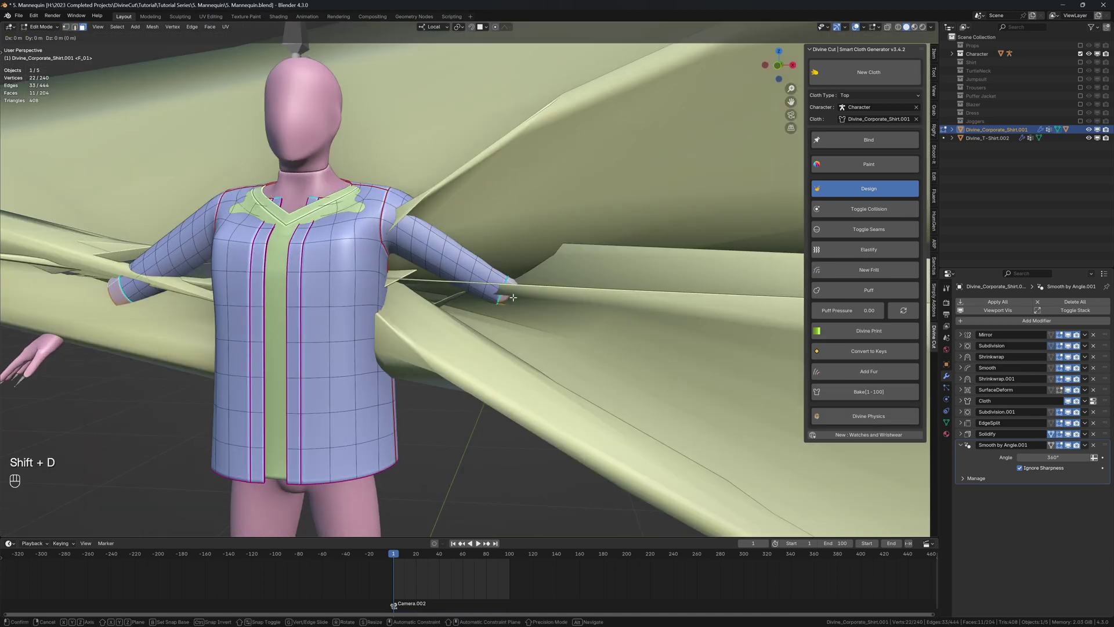
{"action": "left_click", "coordinate": [513, 297]}
{"action": "key", "text": "p"}
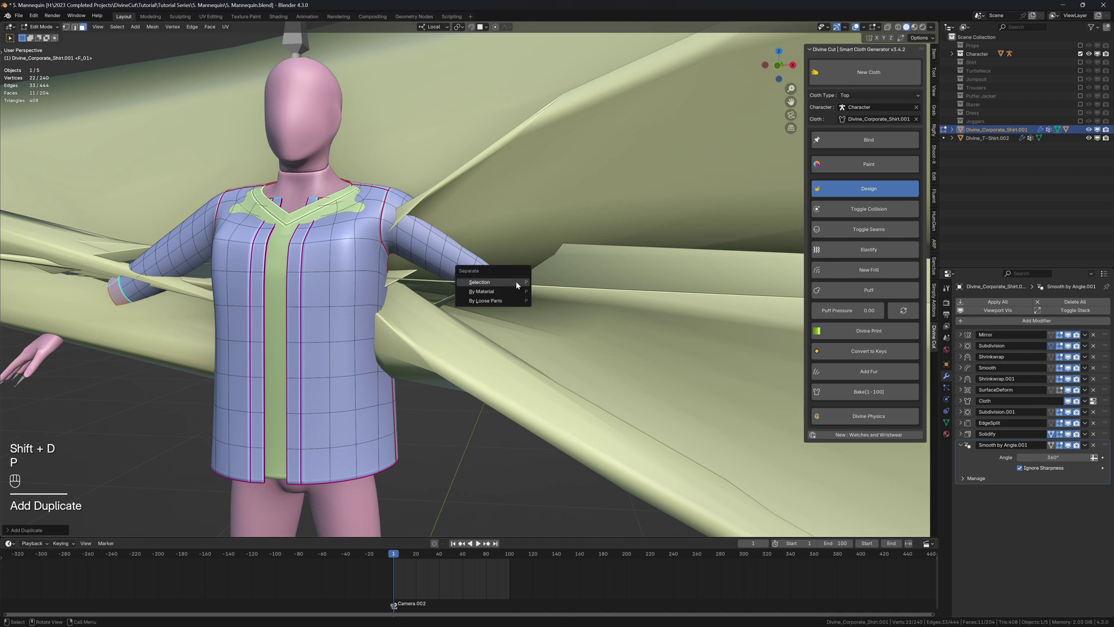
{"action": "left_click", "coordinate": [507, 283]}
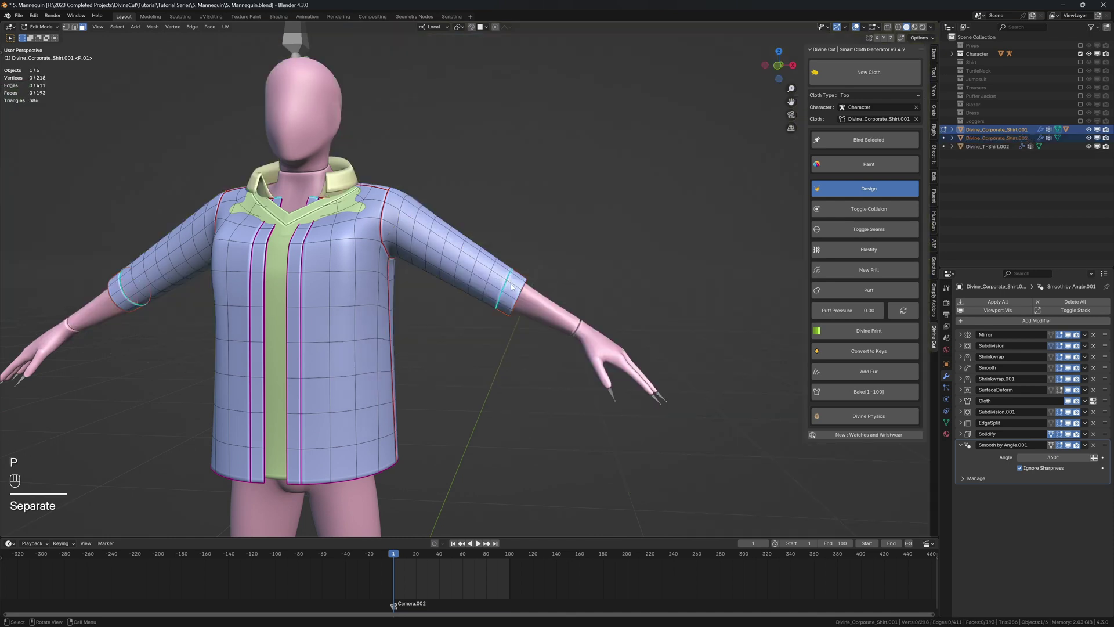
{"action": "key", "text": "Tab"}
Select the separated cuffs and set their Solidify thickness to 0.0225 m and offset to about -0.48
{"action": "left_click", "coordinate": [517, 279]}
{"action": "middle_click_drag", "start_coordinate": [516, 277], "coordinate": [480, 279]}
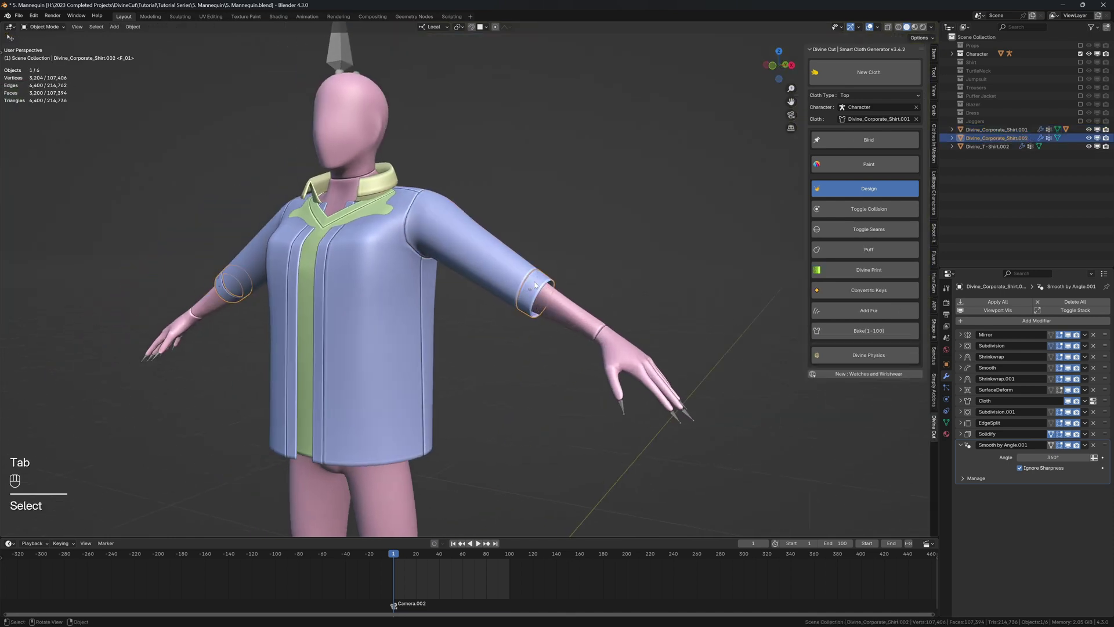
{"action": "scroll", "coordinate": [540, 270], "scroll_direction": "up", "scroll_amount": 2}
{"action": "left_click", "coordinate": [572, 256]}
{"action": "left_click", "coordinate": [562, 271]}
{"action": "left_click", "coordinate": [531, 264]}
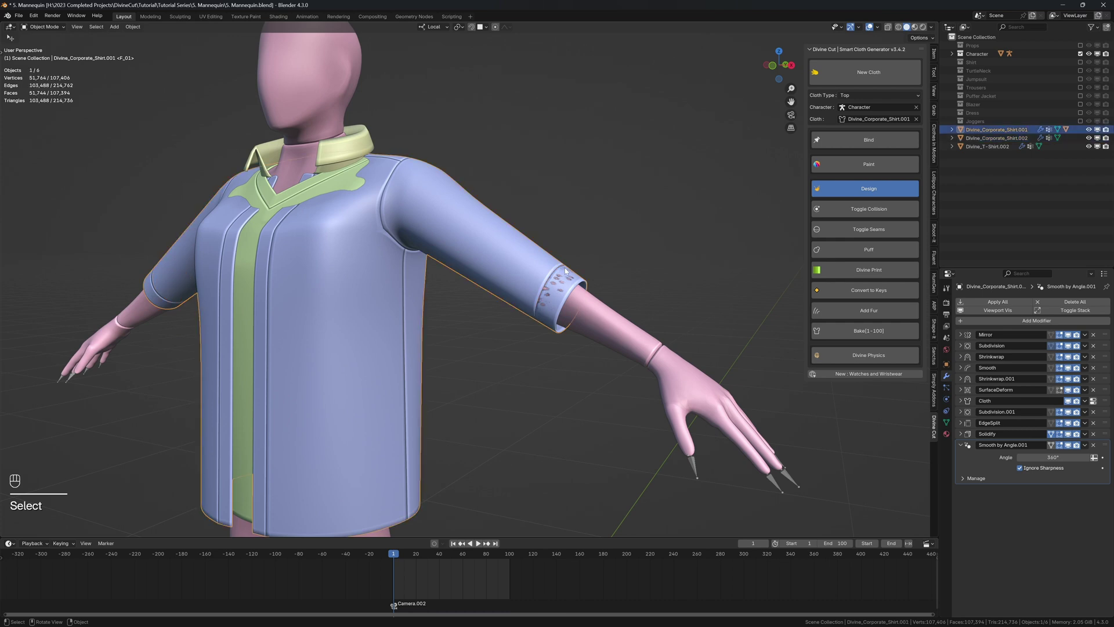
{"action": "left_click", "coordinate": [559, 273]}
{"action": "middle_click_drag", "start_coordinate": [554, 267], "coordinate": [579, 271]}
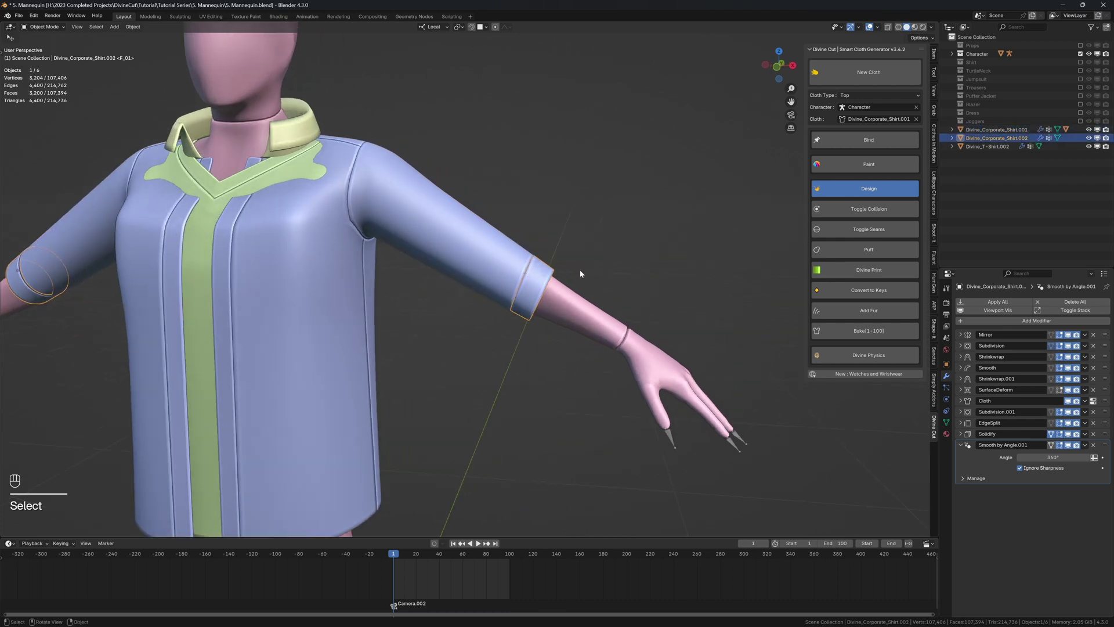
{"action": "left_click", "coordinate": [960, 434]}
{"action": "left_click_drag", "start_coordinate": [1027, 457], "coordinate": [1027, 457], "text": "shift"}
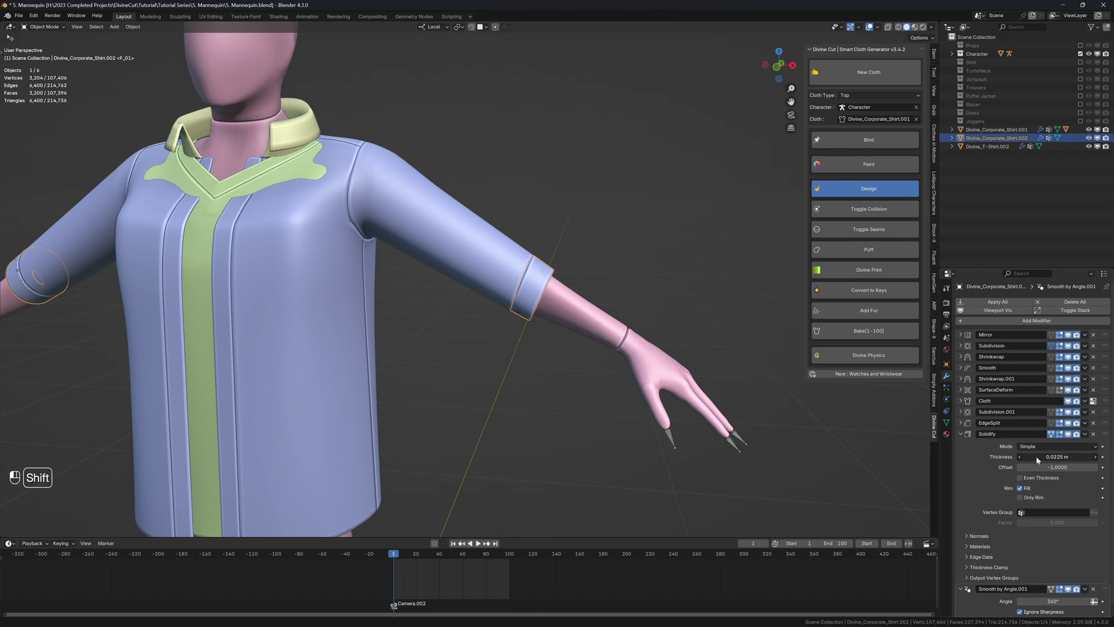
{"action": "mouse_move", "coordinate": [1039, 467]}
{"action": "left_mouse_down"}
{"action": "mouse_move", "coordinate": [1065, 467]}
{"action": "mouse_move", "coordinate": [1034, 467]}
{"action": "left_mouse_up"}
Edge-slide the cuff's upper edge loop further up the sleeve with clamping off, by a factor of about -0.39
{"action": "key", "text": "Tab"}
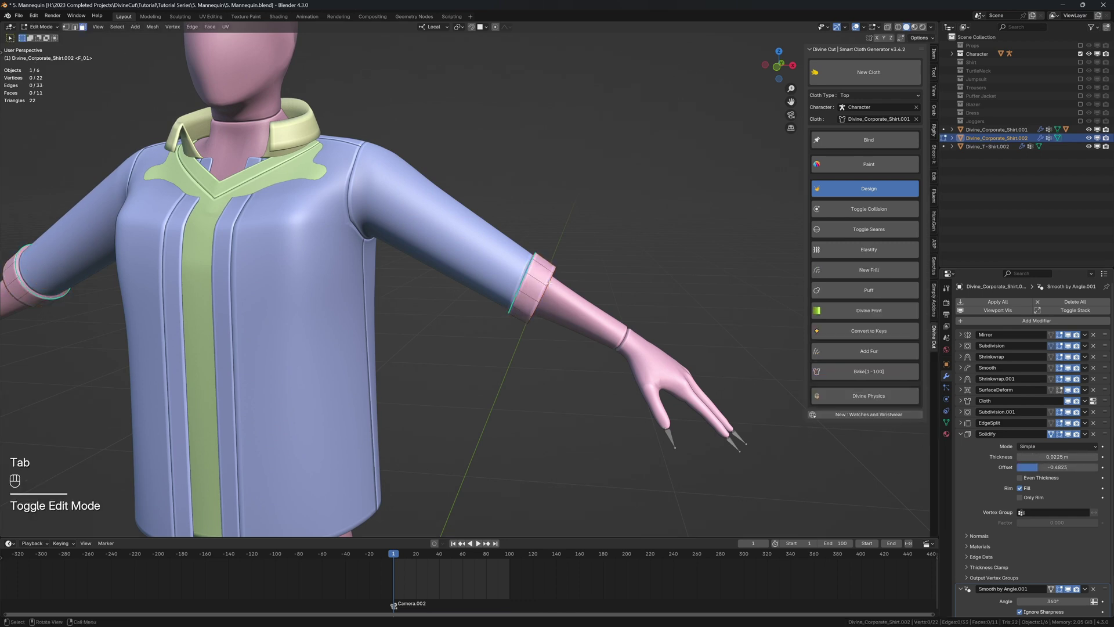
{"action": "left_click", "coordinate": [523, 284], "text": "alt"}
{"action": "scroll", "coordinate": [560, 278], "scroll_direction": "up", "scroll_amount": 2}
{"action": "key", "text": "2"}
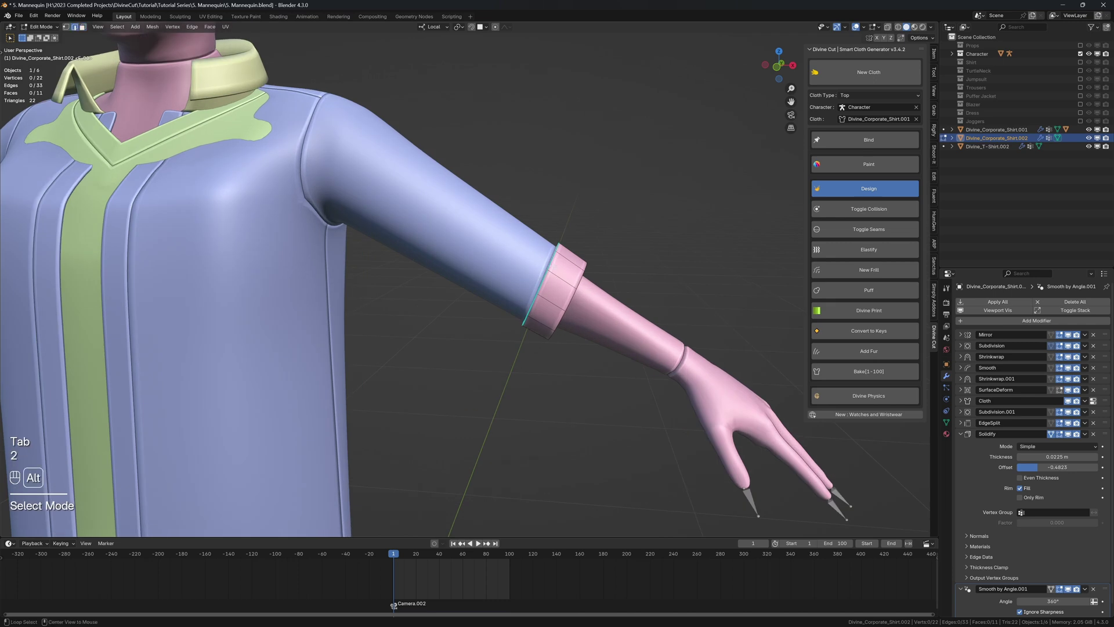
{"action": "scroll", "coordinate": [559, 264], "scroll_direction": "up", "scroll_amount": 1}
{"action": "key", "text": "g"}
{"action": "key", "text": "g"}
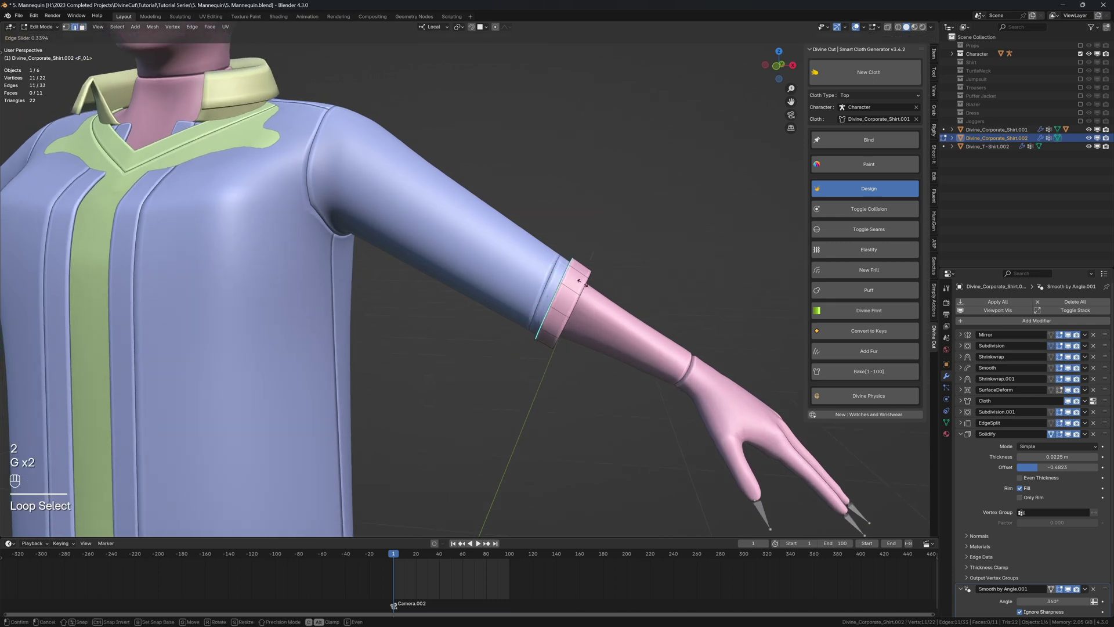
{"action": "key", "text": "c"}
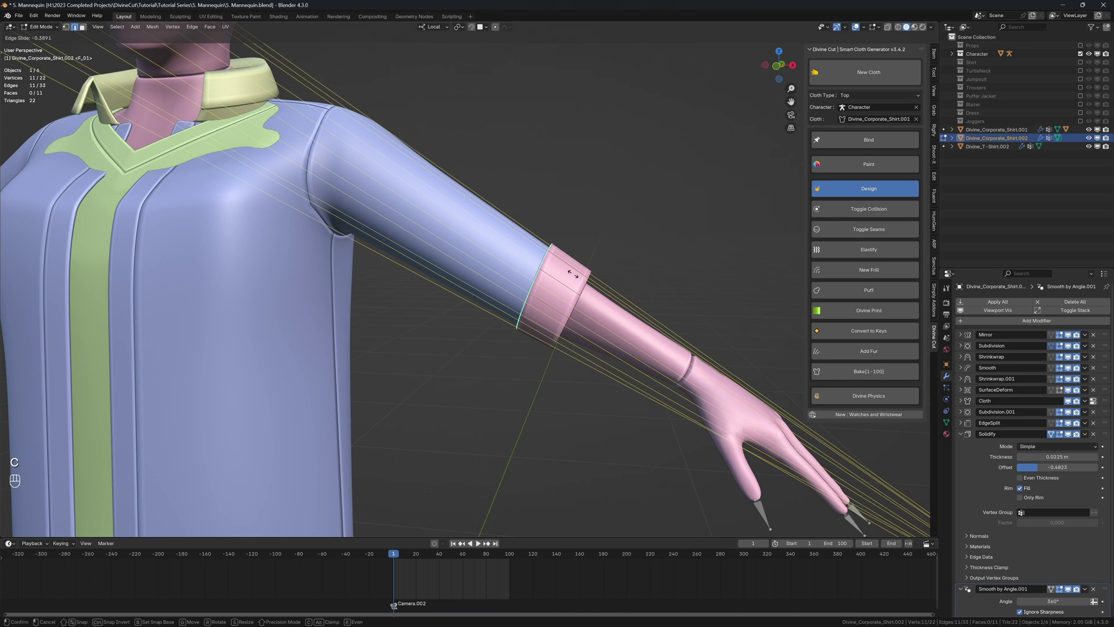
{"action": "left_click", "coordinate": [572, 273]}
{"action": "scroll", "coordinate": [552, 251], "scroll_direction": "down", "scroll_amount": 5}
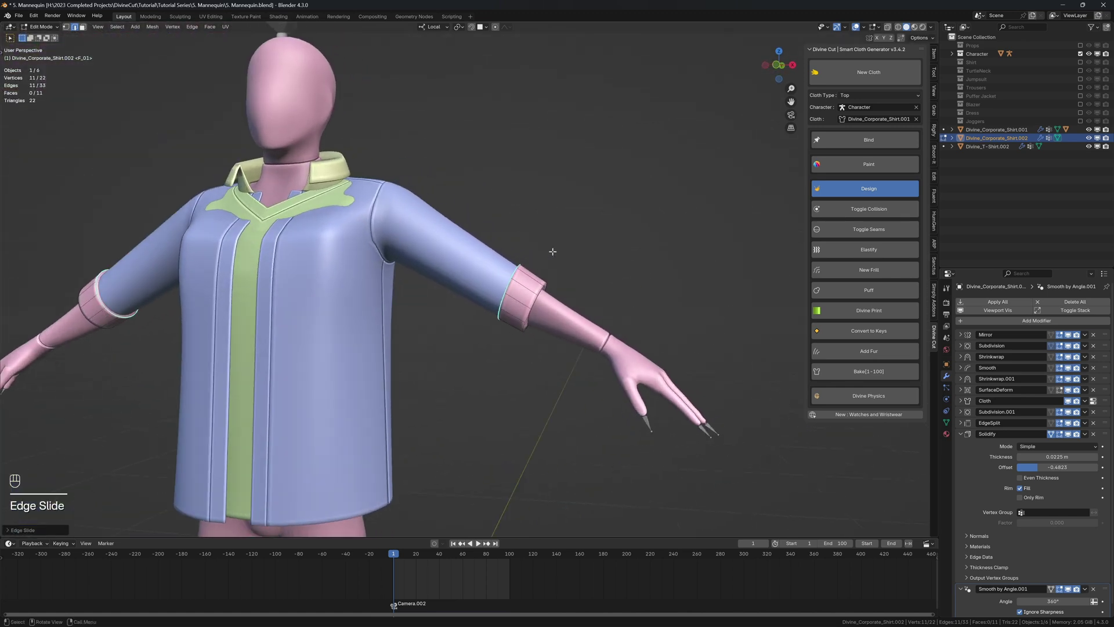
{"action": "scroll", "coordinate": [552, 251], "scroll_direction": "up", "scroll_amount": 1}
{"action": "mouse_move", "coordinate": [541, 256]}
{"action": "middle_mouse_down"}
{"action": "mouse_move", "coordinate": [493, 237]}
{"action": "mouse_move", "coordinate": [547, 251]}
{"action": "middle_mouse_up"}
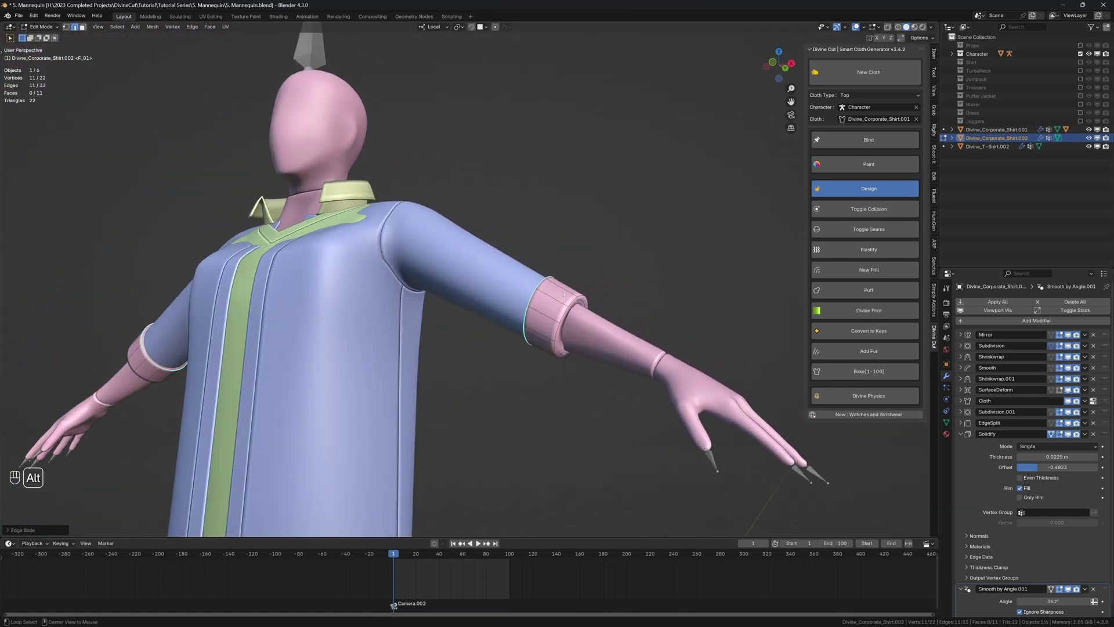
Edge-slide the cuff's lower edge loop slightly beyond the sleeve end toward the wrist with clamping off, and return to Object Mode
{"action": "left_click", "coordinate": [570, 300], "text": "alt"}
{"action": "scroll", "coordinate": [569, 299], "scroll_direction": "up", "scroll_amount": 3}
{"action": "key", "text": "g"}
{"action": "key", "text": "g"}
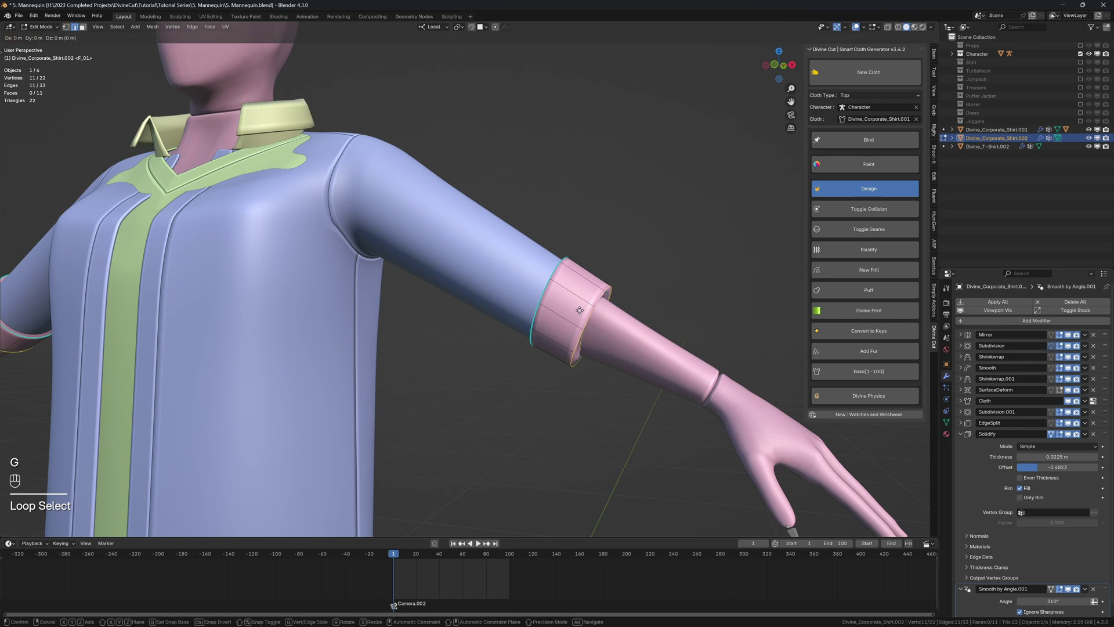
{"action": "key", "text": "c"}
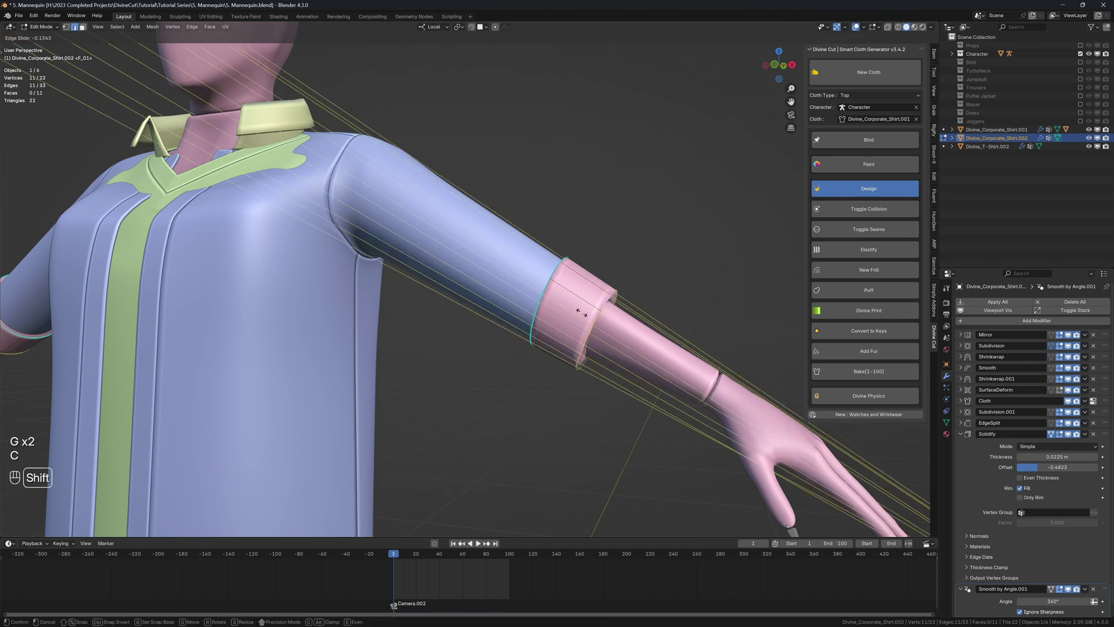
{"action": "left_click", "coordinate": [571, 311]}
{"action": "key", "text": "Tab"}
{"action": "scroll", "coordinate": [580, 313], "scroll_direction": "down", "scroll_amount": 4}
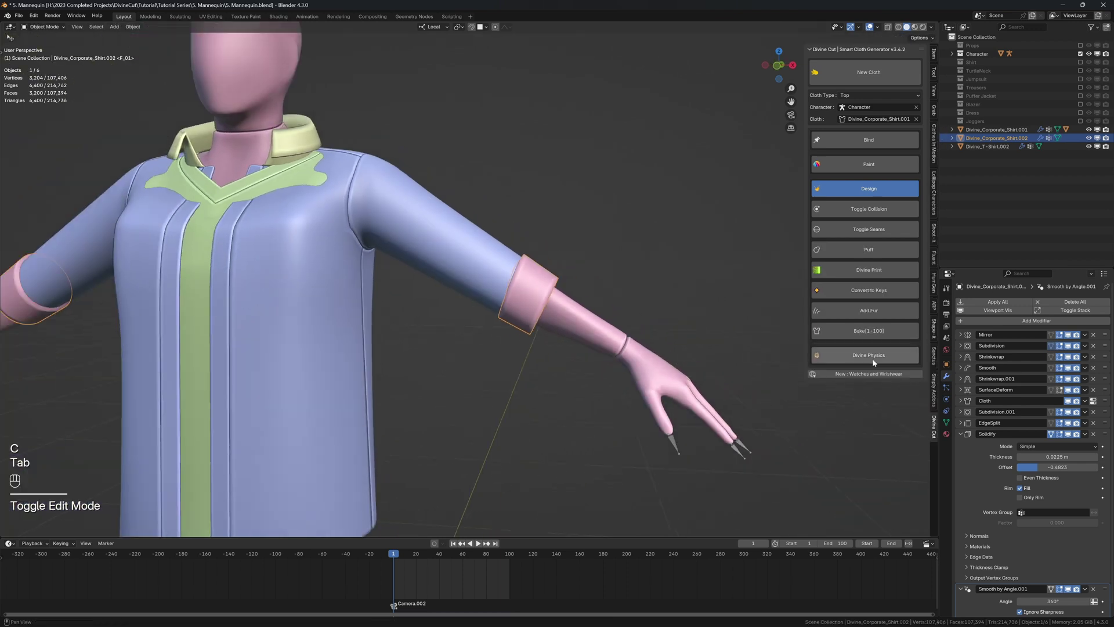
Remove the Cloth physics from the separated cuffs and collapse their expanded modifiers in the stack
{"action": "left_click", "coordinate": [960, 434]}
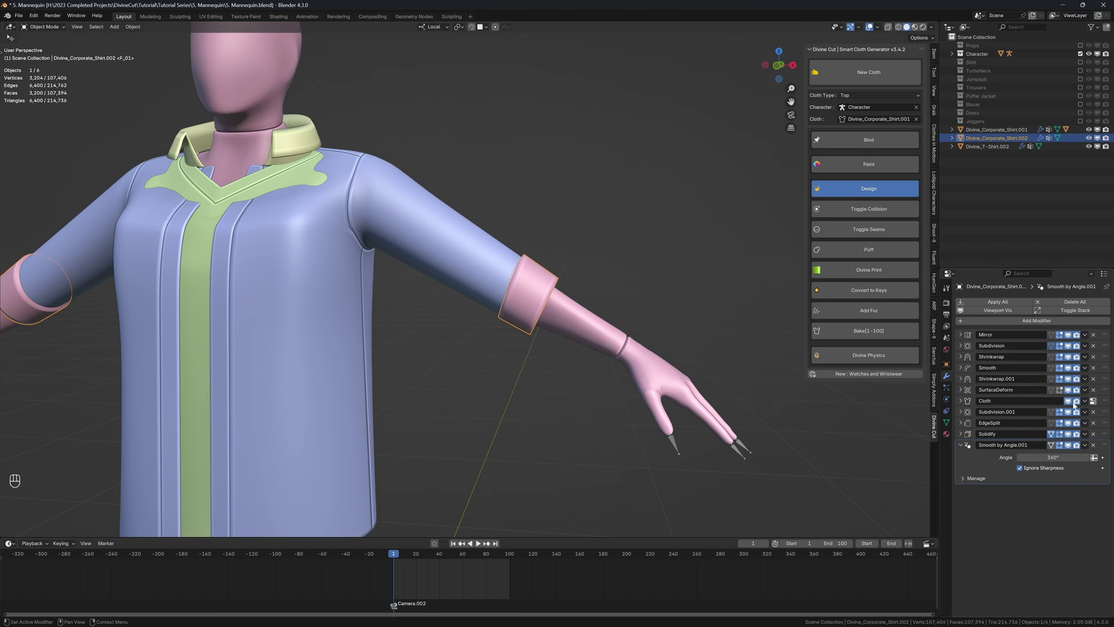
{"action": "left_click", "coordinate": [947, 400]}
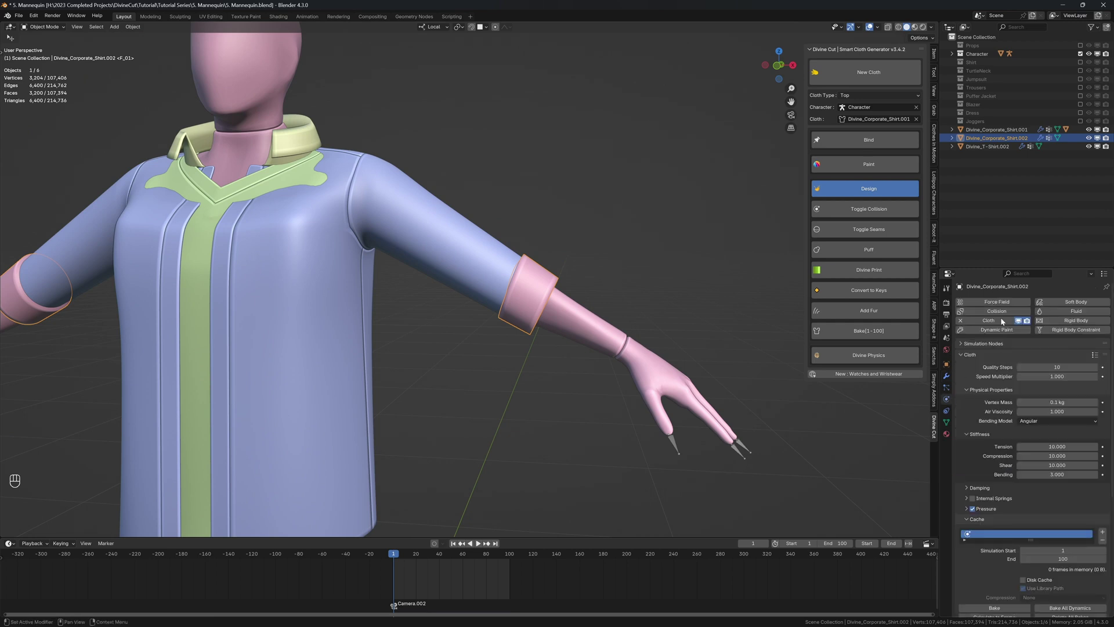
{"action": "left_click", "coordinate": [960, 320]}
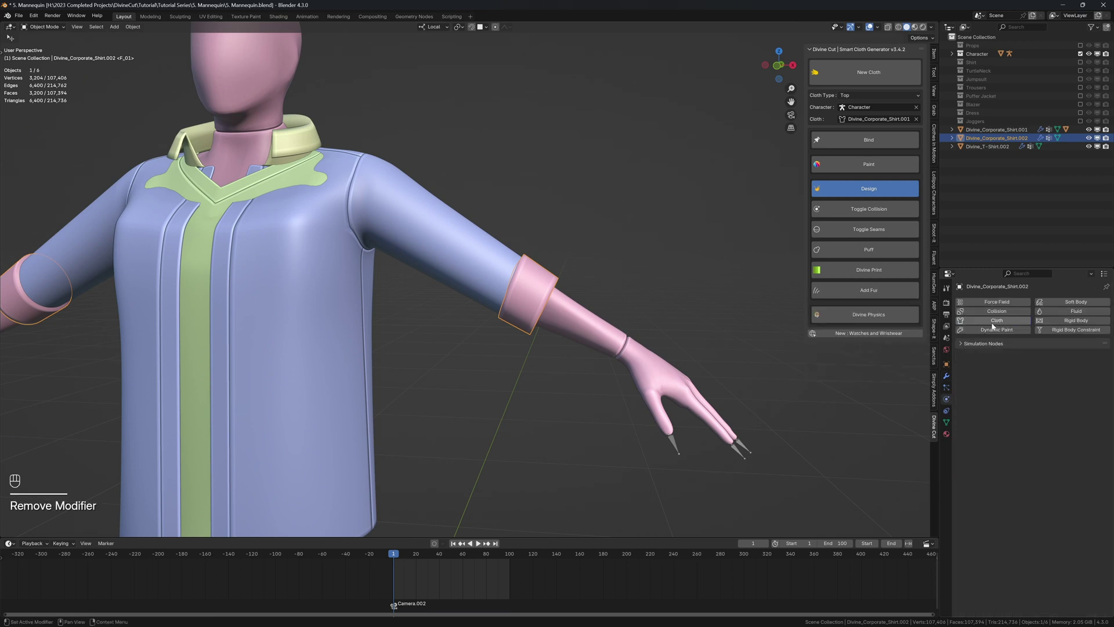
{"action": "left_click", "coordinate": [946, 376]}
{"action": "left_click", "coordinate": [960, 433]}
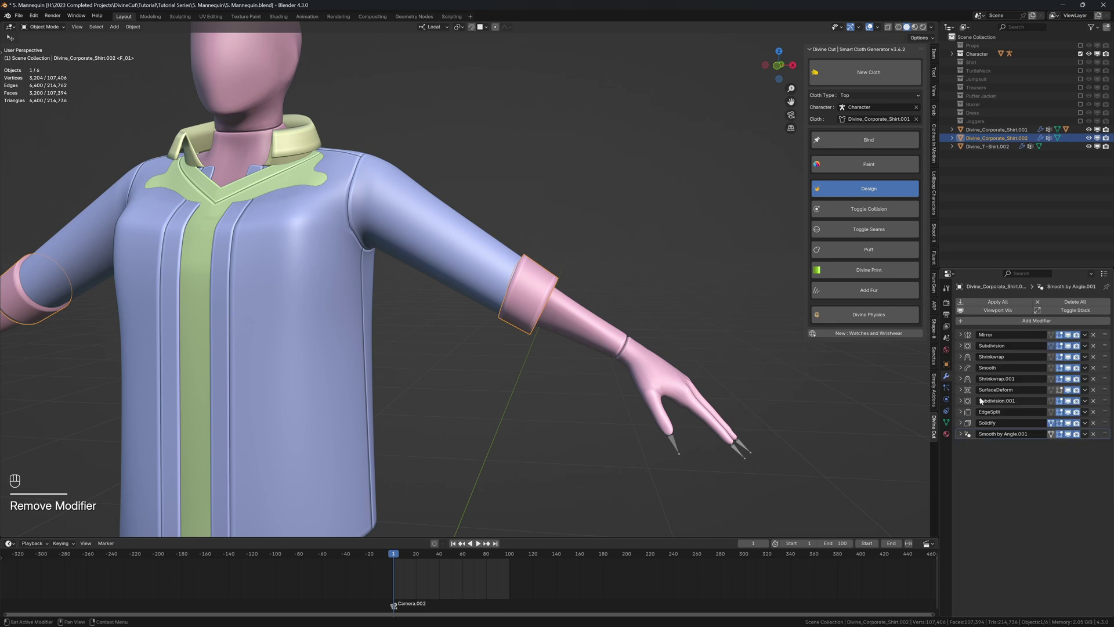
Retarget the cuffs' Surface Deform modifier from Character to the corporate shirt and bind it
{"action": "left_click", "coordinate": [961, 389]}
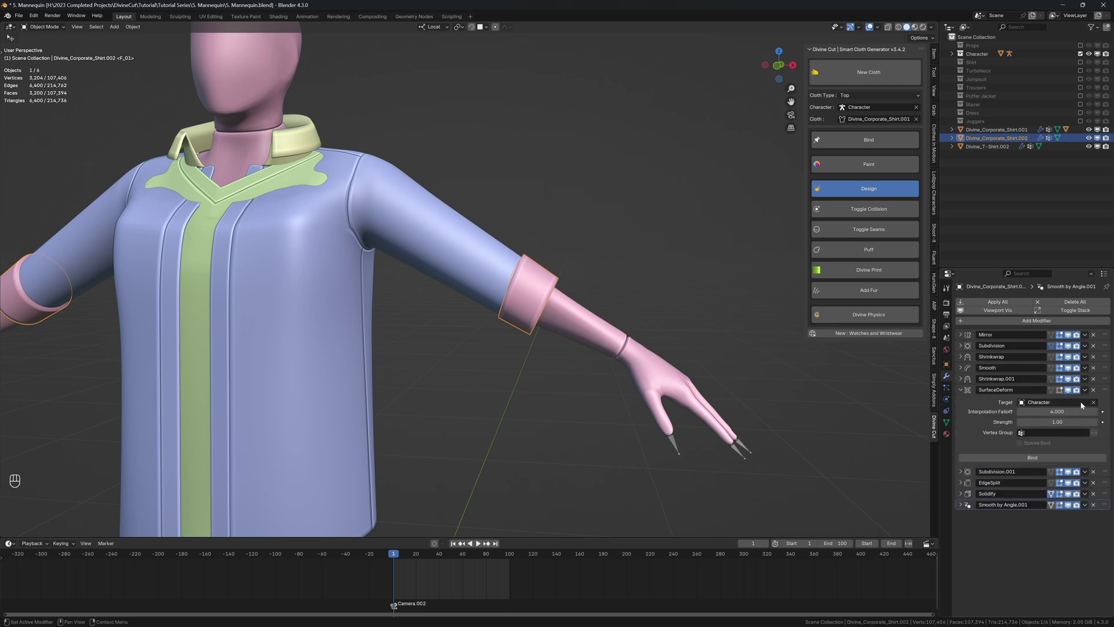
{"action": "left_click", "coordinate": [1093, 402]}
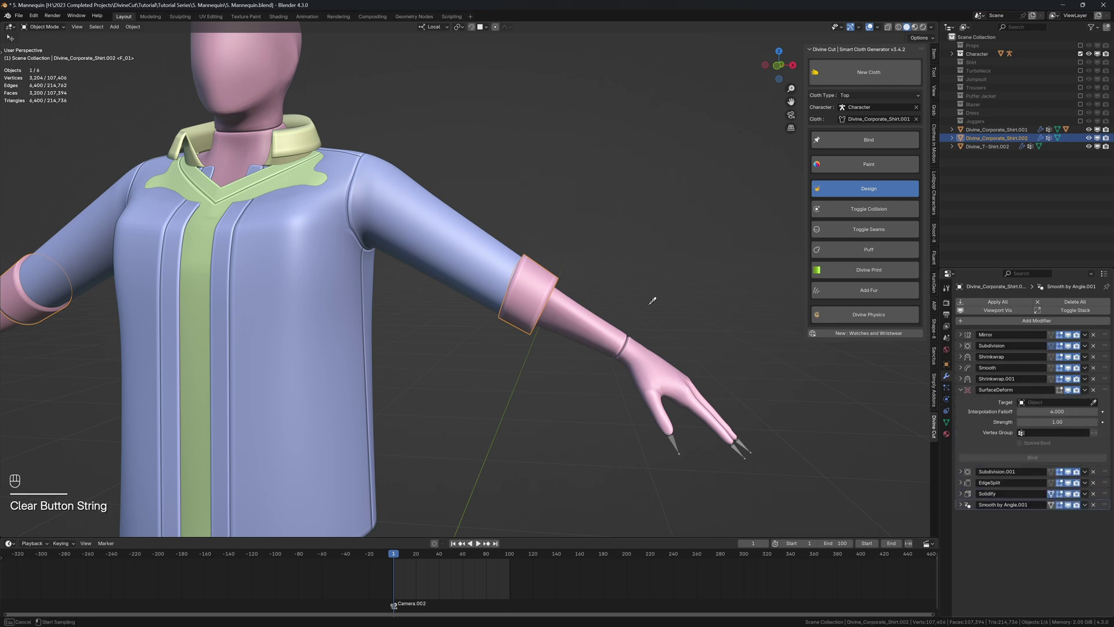
{"action": "left_click", "coordinate": [478, 243]}
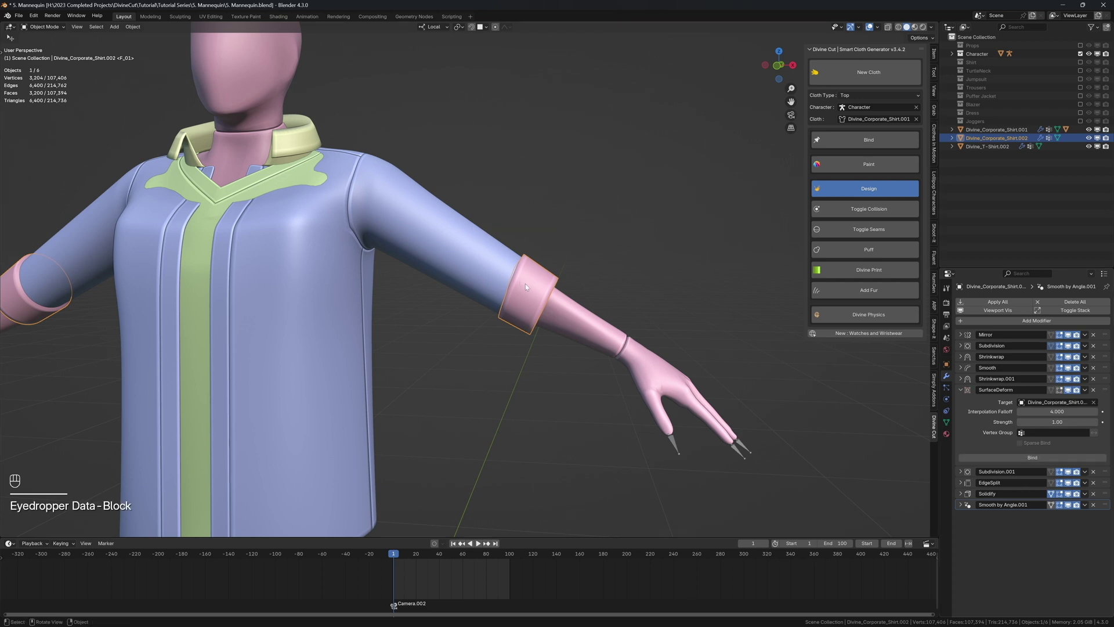
{"action": "left_click", "coordinate": [1032, 457]}
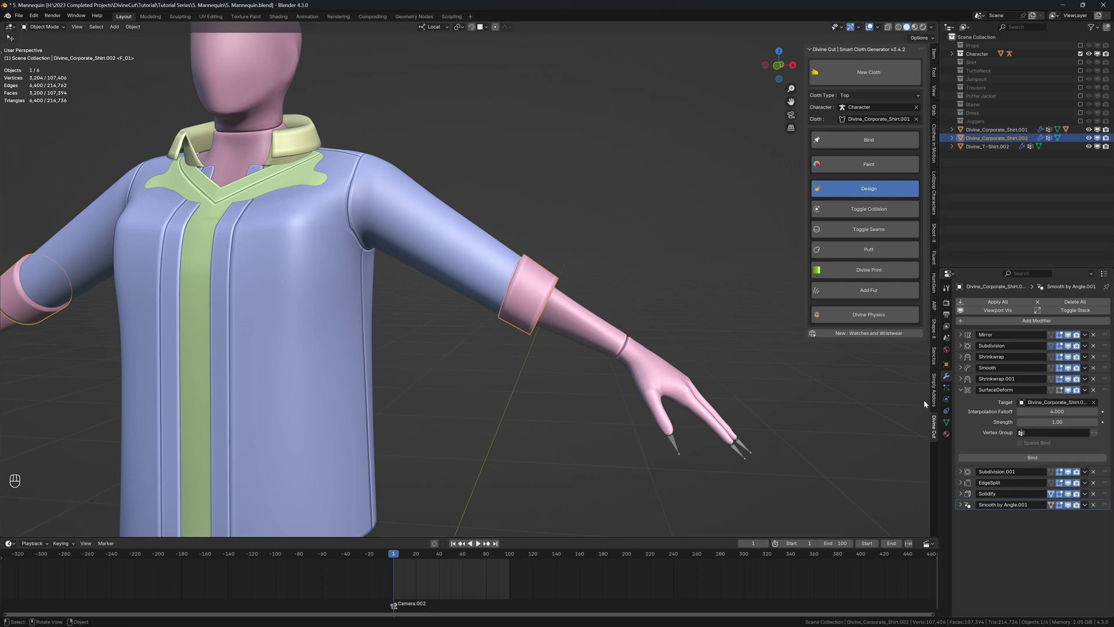
{"action": "left_click", "coordinate": [960, 390]}
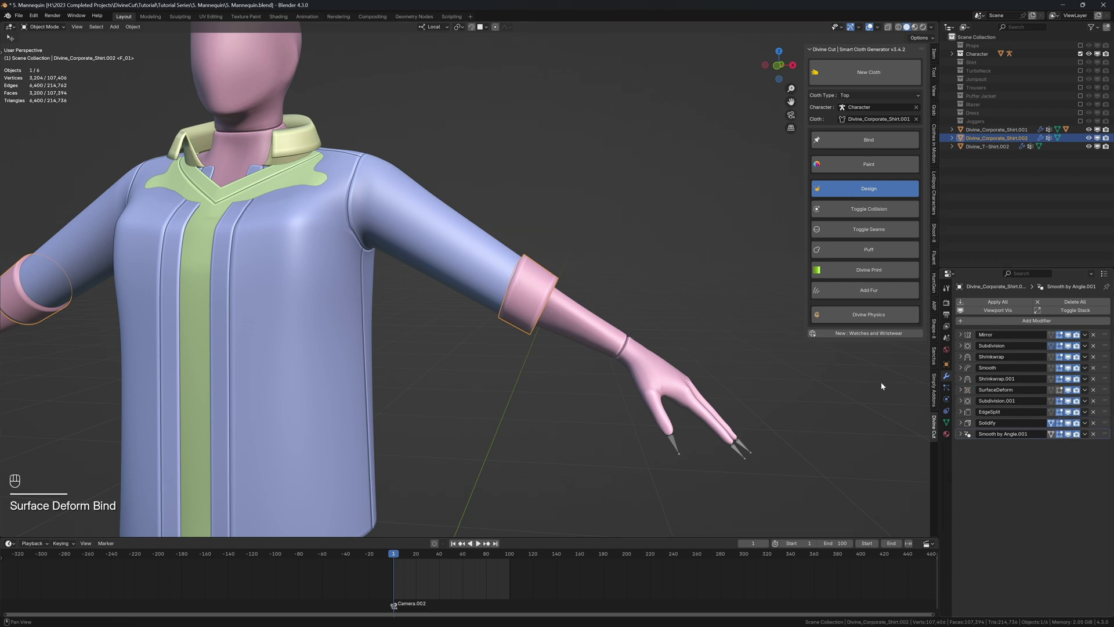
Play the simulation with overlays hidden to check how the cuffs follow the sleeves, and return to the first frame
{"action": "scroll", "coordinate": [557, 327], "scroll_direction": "down", "scroll_amount": 3}
{"action": "middle_click_drag", "start_coordinate": [529, 314], "coordinate": [547, 324]}
{"action": "key", "text": "shift+alt+z"}
{"action": "scroll", "coordinate": [511, 312], "scroll_direction": "down", "scroll_amount": 3}
{"action": "key", "text": "shift+space"}
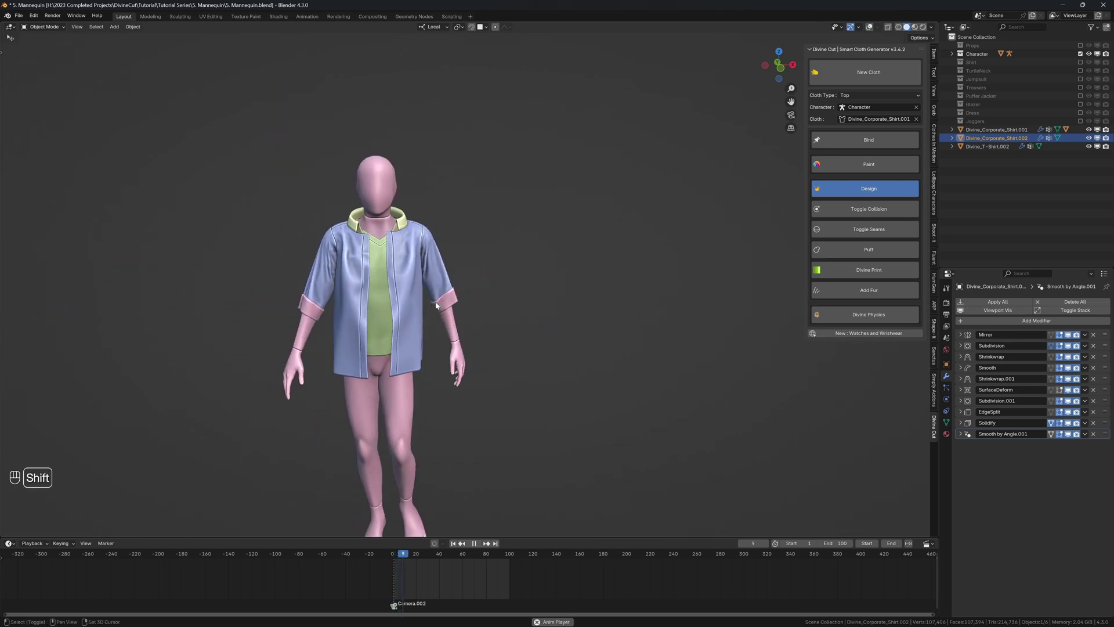
{"action": "key", "text": "shift+space"}
{"action": "scroll", "coordinate": [436, 307], "scroll_direction": "down", "scroll_amount": 2}
{"action": "middle_click_drag", "start_coordinate": [436, 307], "coordinate": [460, 307], "text": "shift"}
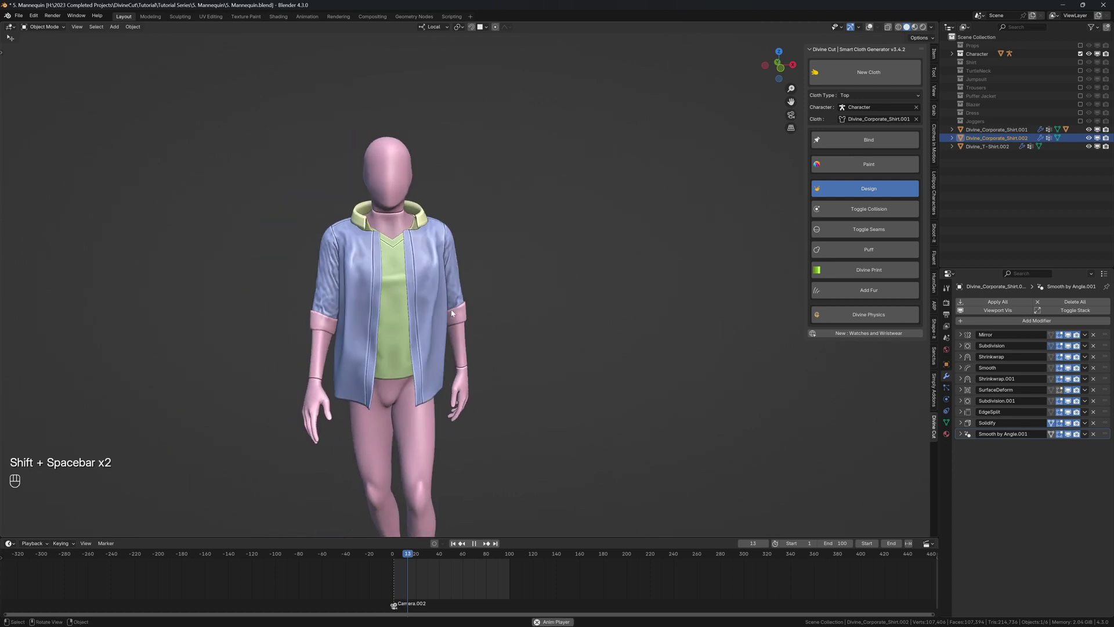
{"action": "key", "text": "shift+space"}
{"action": "key", "text": "shift+alt+z"}
{"action": "middle_click_drag", "start_coordinate": [453, 299], "coordinate": [429, 279]}
{"action": "key", "text": "shift+alt+z"}
{"action": "scroll", "coordinate": [444, 288], "scroll_direction": "down", "scroll_amount": 2}
{"action": "key", "text": "shift+alt+z"}
{"action": "key", "text": "shift+Left"}
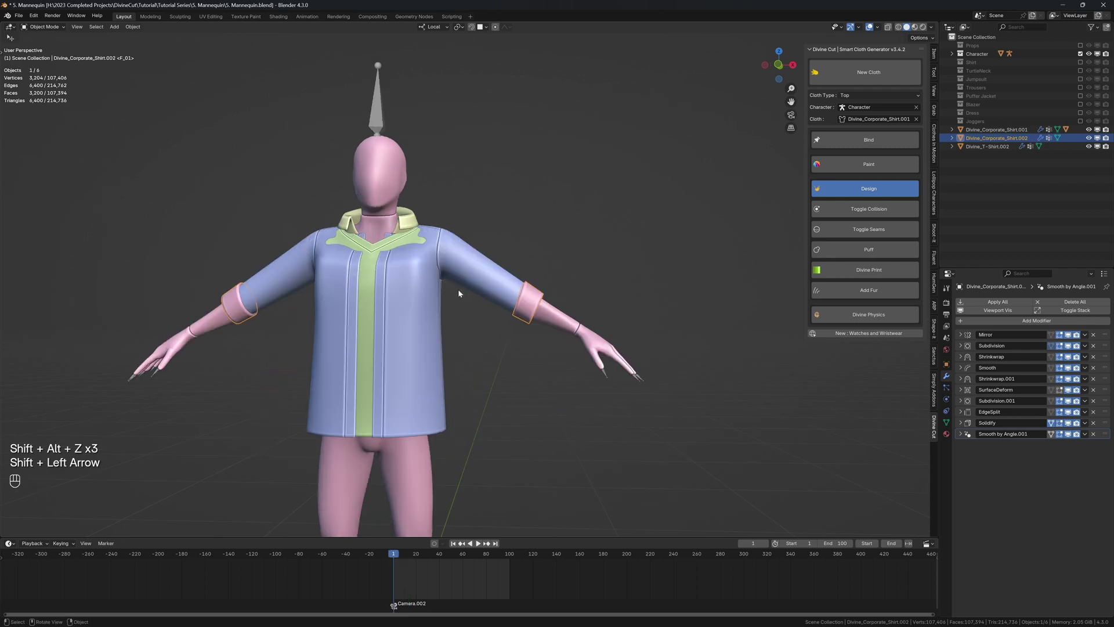
Replay the first few simulation frames without overlays to recheck the cuffs, rewind to frame 1 and restore the overlays
{"action": "middle_click_drag", "start_coordinate": [507, 286], "coordinate": [531, 289]}
{"action": "key", "text": "Tab"}
{"action": "key", "text": "Tab"}
{"action": "left_click", "coordinate": [516, 284]}
{"action": "key", "text": "Tab"}
{"action": "key", "text": "Tab"}
{"action": "left_click", "coordinate": [532, 292]}
{"action": "key", "text": "shift+alt+z"}
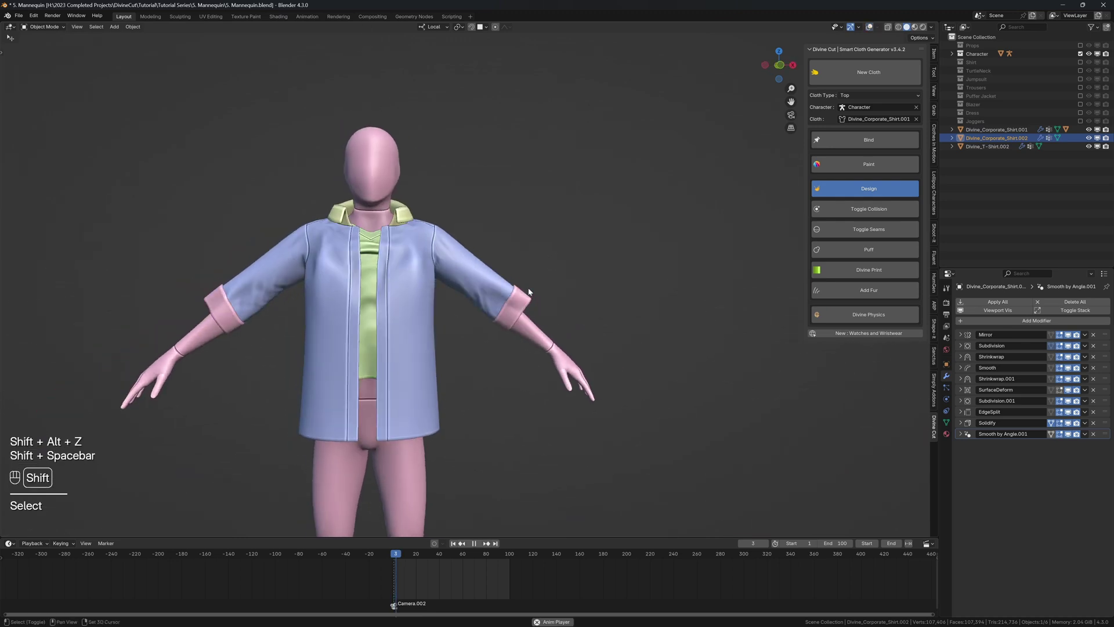
{"action": "key", "text": "shift+space"}
{"action": "middle_click_drag", "start_coordinate": [528, 287], "coordinate": [552, 287]}
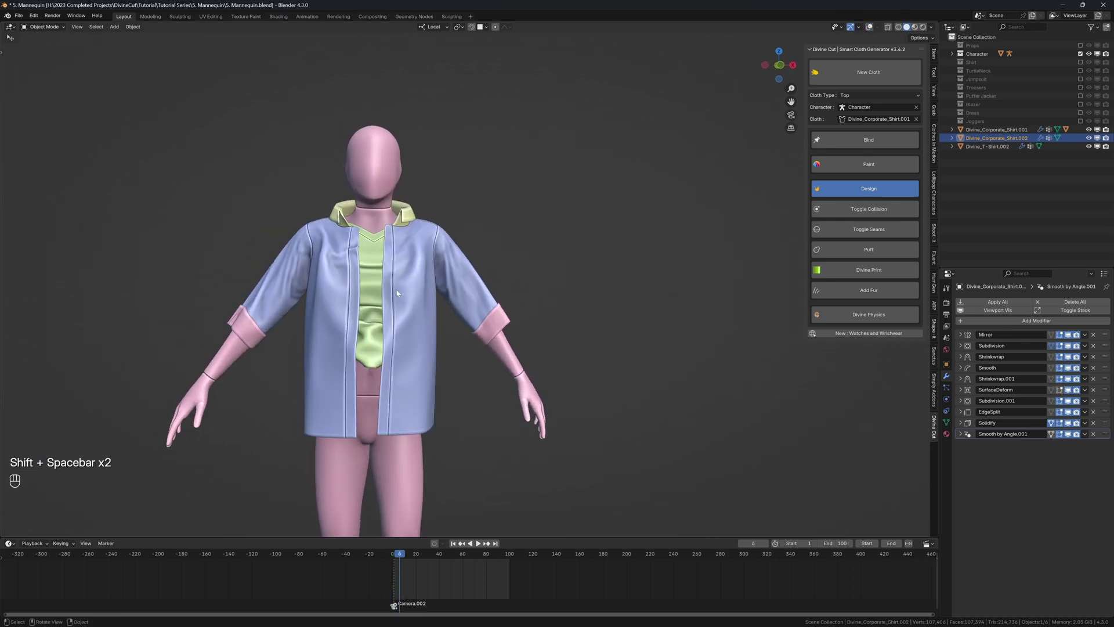
{"action": "key", "text": "shift+Left"}
{"action": "key", "text": "shift+alt+z"}
Select the shirt's collar, activate its collar simulation and play the animation to frame 12
{"action": "left_click", "coordinate": [404, 270]}
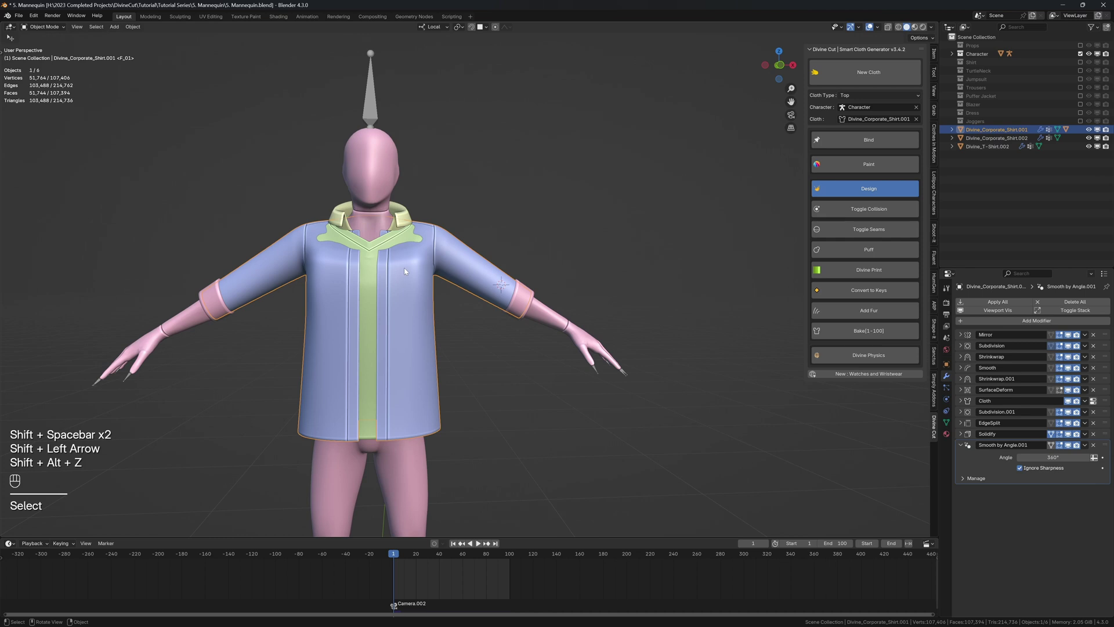
{"action": "middle_click_drag", "start_coordinate": [404, 270], "coordinate": [408, 238]}
{"action": "left_click", "coordinate": [332, 206]}
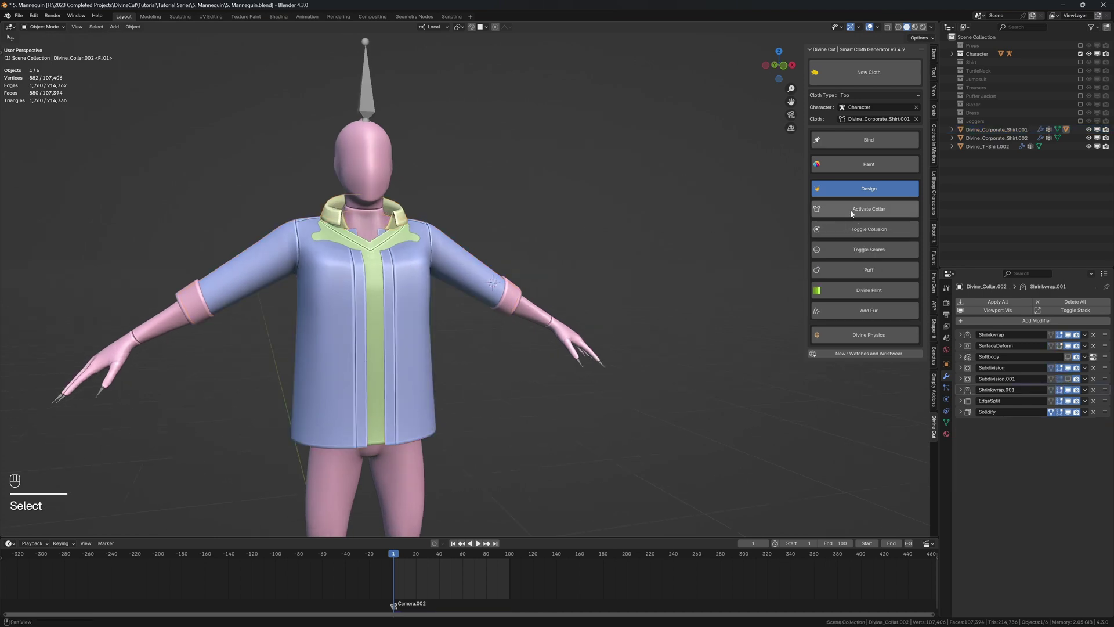
{"action": "scroll", "coordinate": [458, 255], "scroll_direction": "down", "scroll_amount": 2}
{"action": "key", "text": "shift+alt+z"}
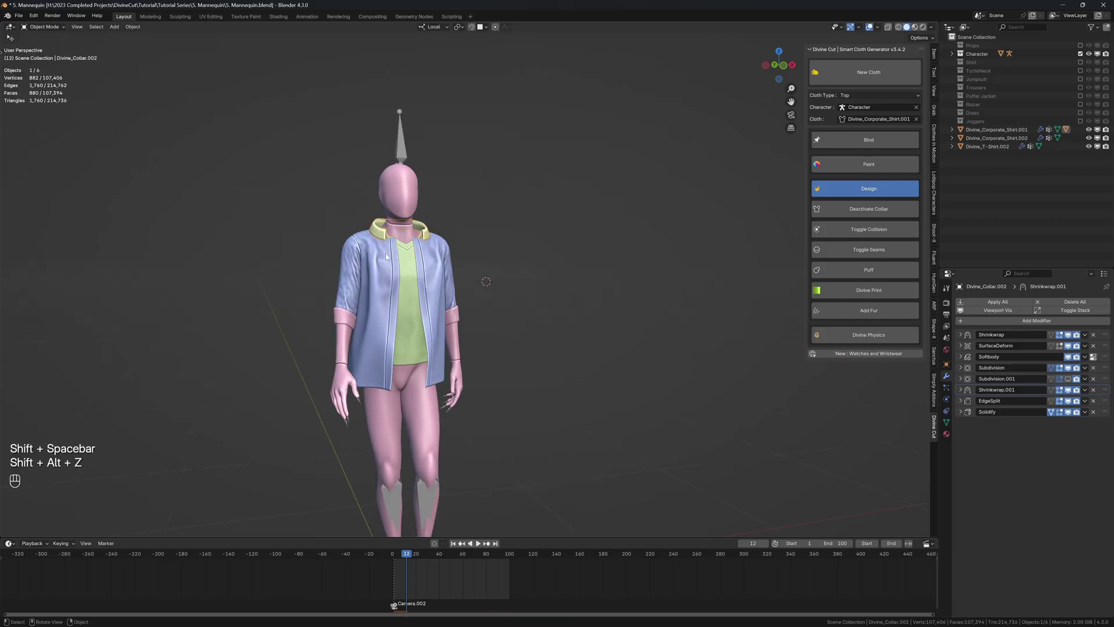
Open the Soft Body physics settings of the shirt's collar
{"action": "left_click", "coordinate": [384, 234]}
{"action": "left_click", "coordinate": [946, 399]}
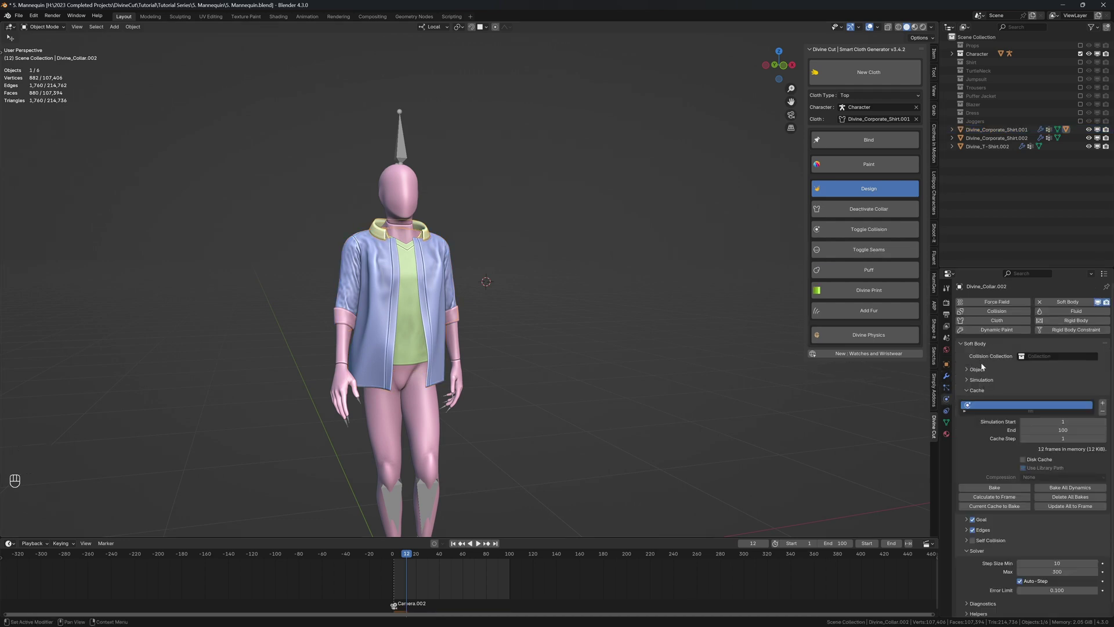